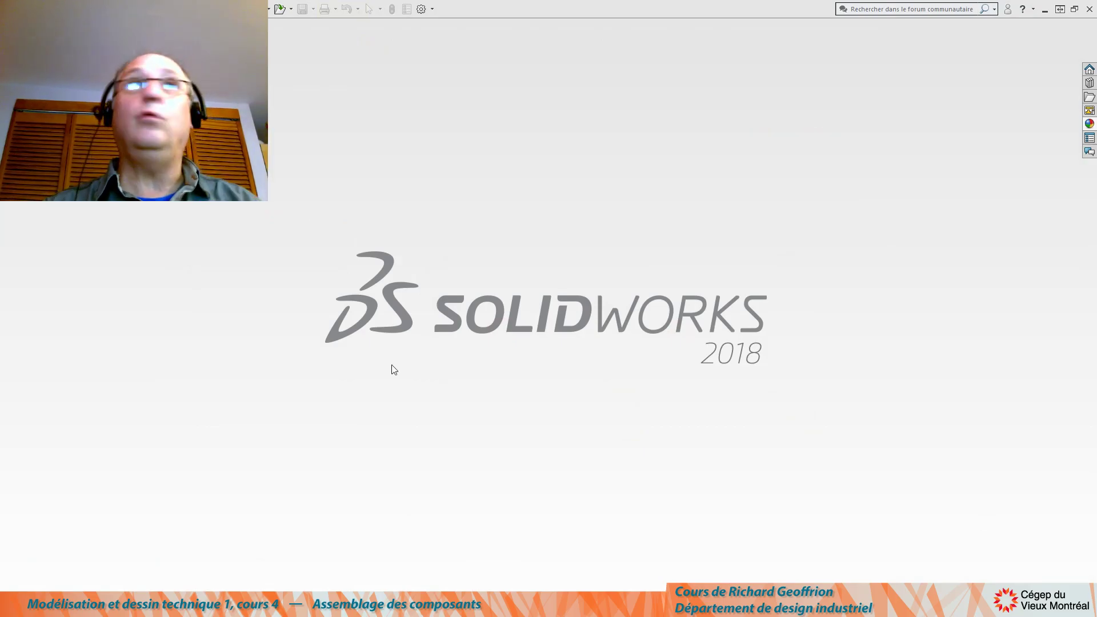
# Step: Create a new assembly from the Assemblage mm template under Modèles pour SolidWork
pyautogui.hotkey('ctrl', 'n')
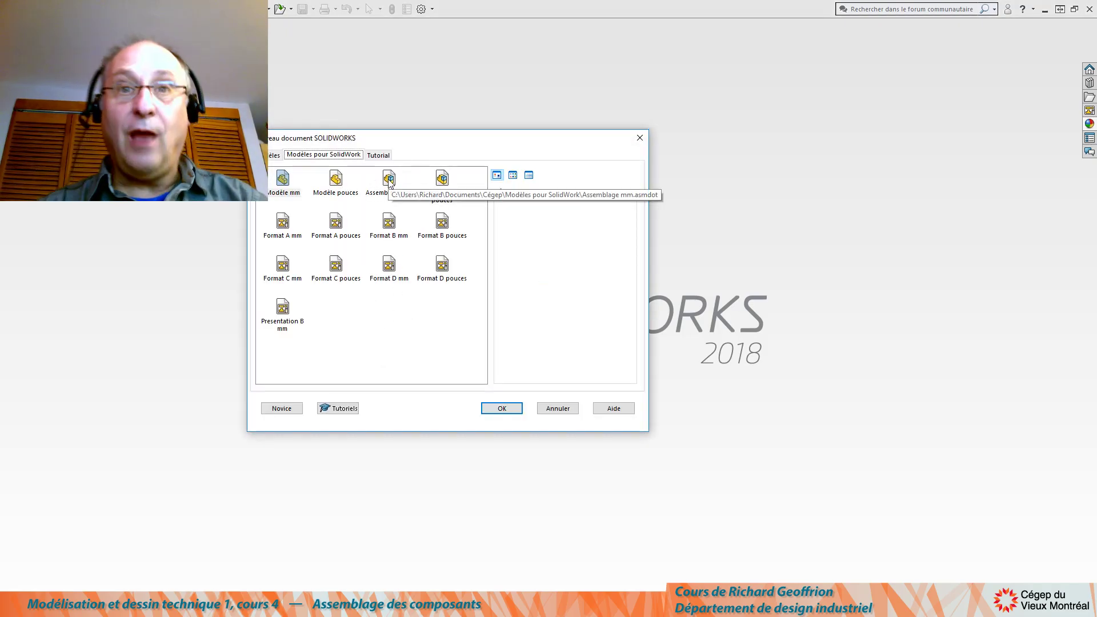
pyautogui.click(389, 182)
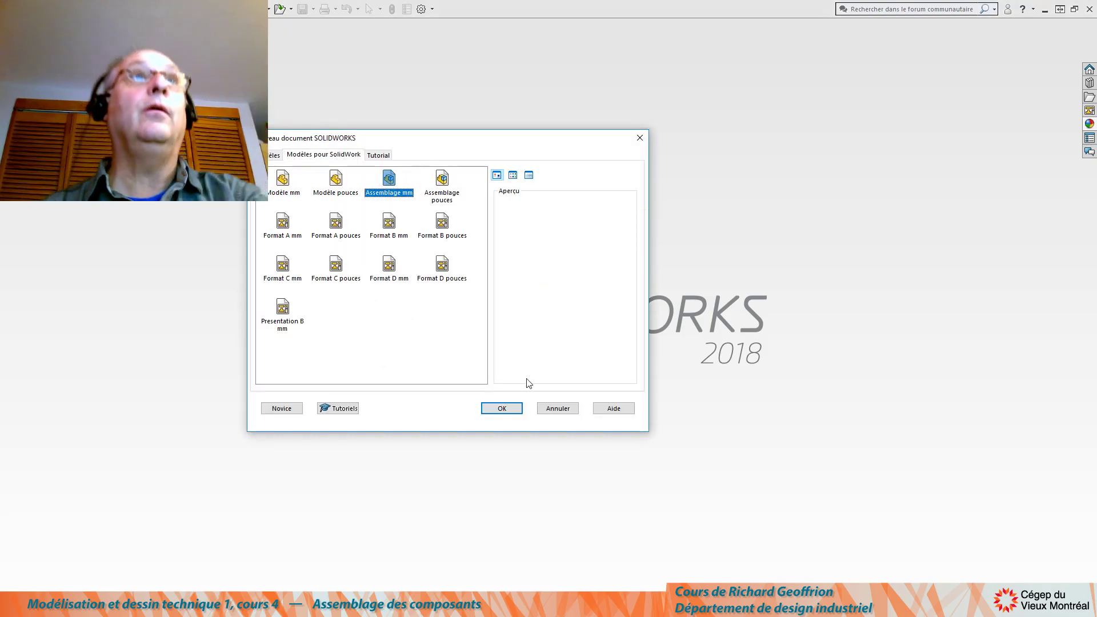
pyautogui.click(502, 408)
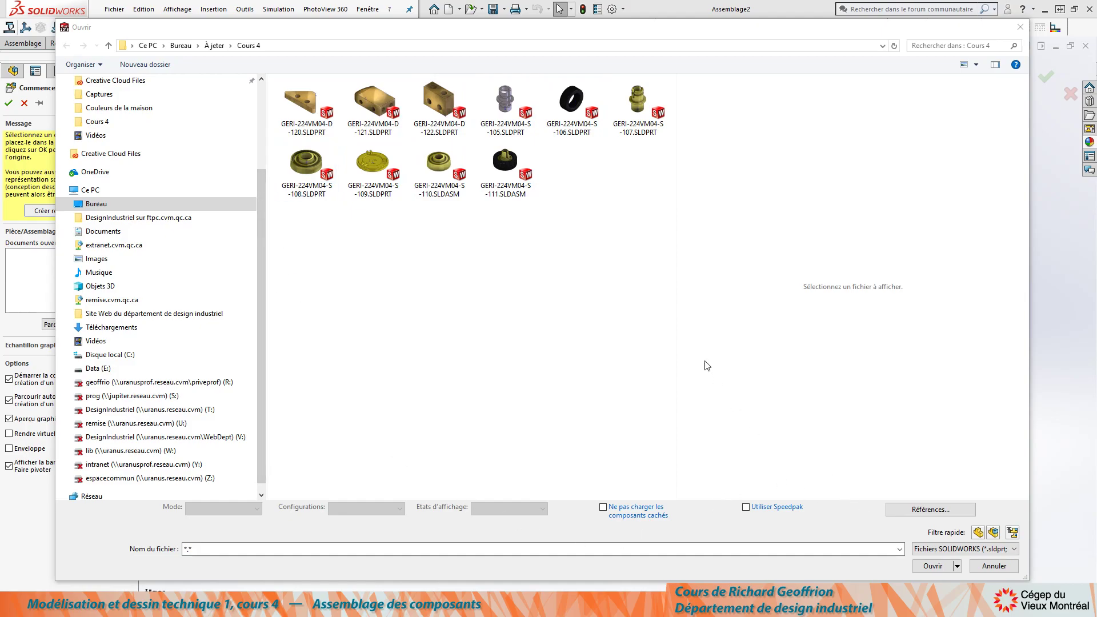
# Step: Load GERI-224VM04-D-121.SLDPRT from À jeter > Cours 4 into the assembly
pyautogui.click(215, 46)
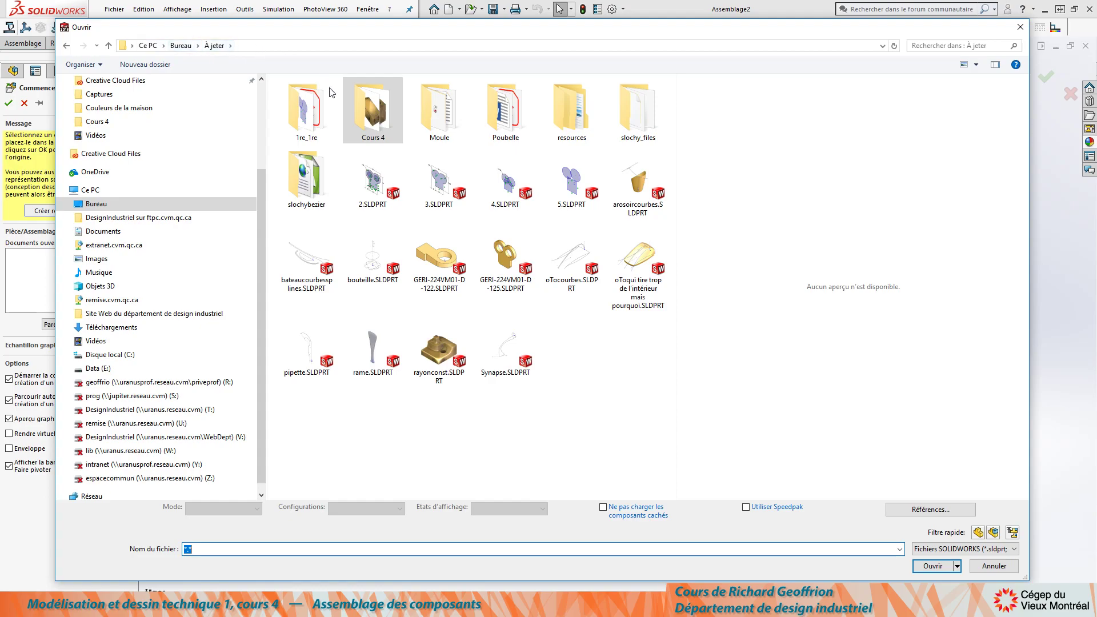
pyautogui.click(365, 107)
pyautogui.doubleClick(366, 107)
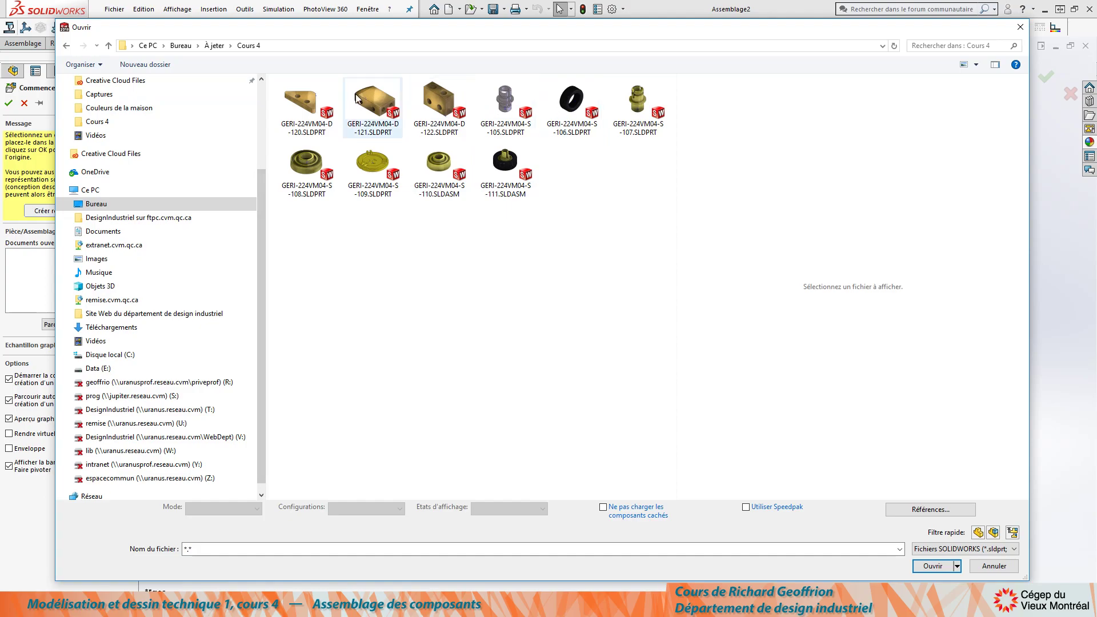
pyautogui.click(377, 100)
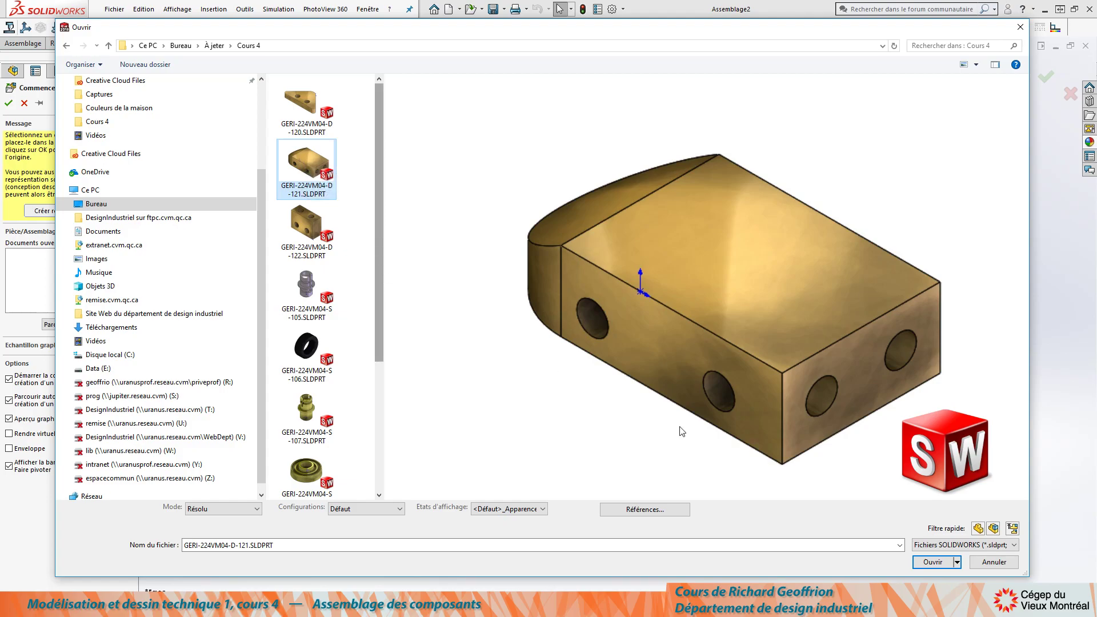
pyautogui.click(932, 563)
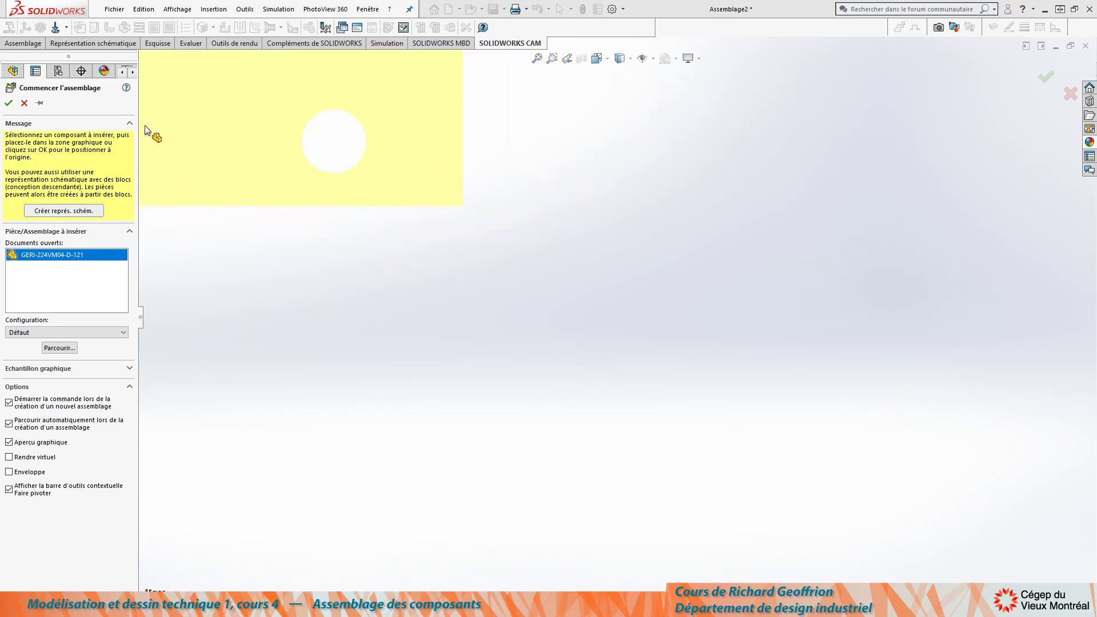
# Step: Fix the GERI-224VM04-D-121 block at the assembly origin and view it obliquely
pyautogui.click(8, 104)
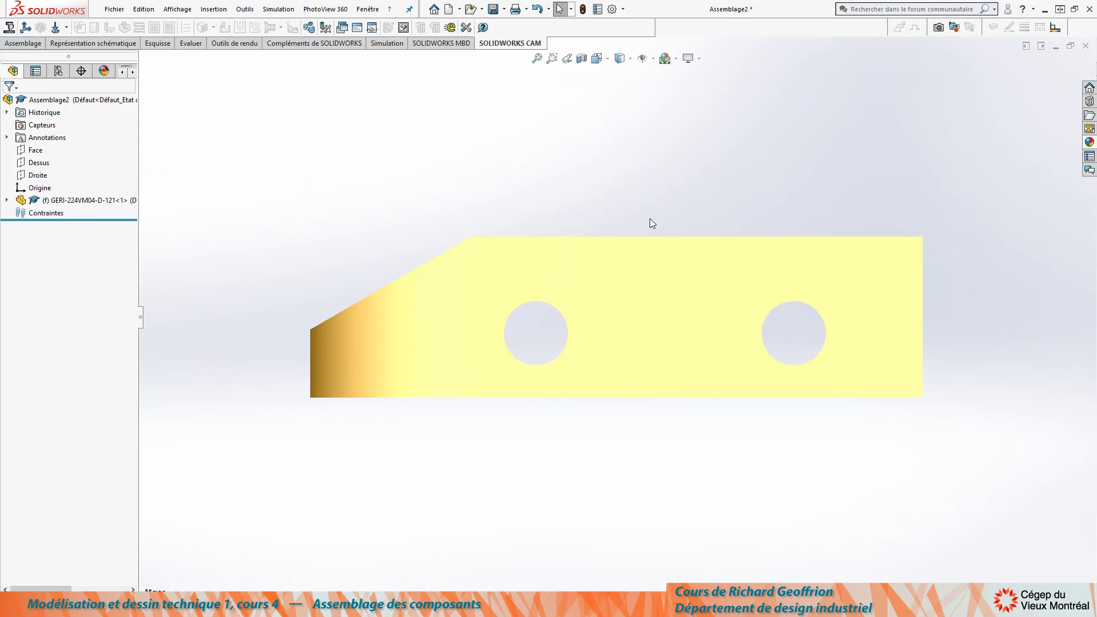
pyautogui.moveTo(754, 183)
pyautogui.mouseDown(button='middle')
pyautogui.moveTo(666, 351)
pyautogui.moveTo(743, 183)
pyautogui.moveTo(588, 228)
pyautogui.moveTo(699, 154)
pyautogui.moveTo(749, 274)
pyautogui.moveTo(676, 228)
pyautogui.moveTo(721, 216)
pyautogui.moveTo(720, 200)
pyautogui.moveTo(558, 274)
pyautogui.moveTo(713, 132)
pyautogui.moveTo(652, 137)
pyautogui.moveTo(656, 237)
pyautogui.moveTo(667, 225)
pyautogui.moveTo(806, 354)
pyautogui.moveTo(558, 218)
pyautogui.moveTo(436, 204)
pyautogui.moveTo(742, 301)
pyautogui.moveTo(674, 257)
pyautogui.mouseUp(button='middle')
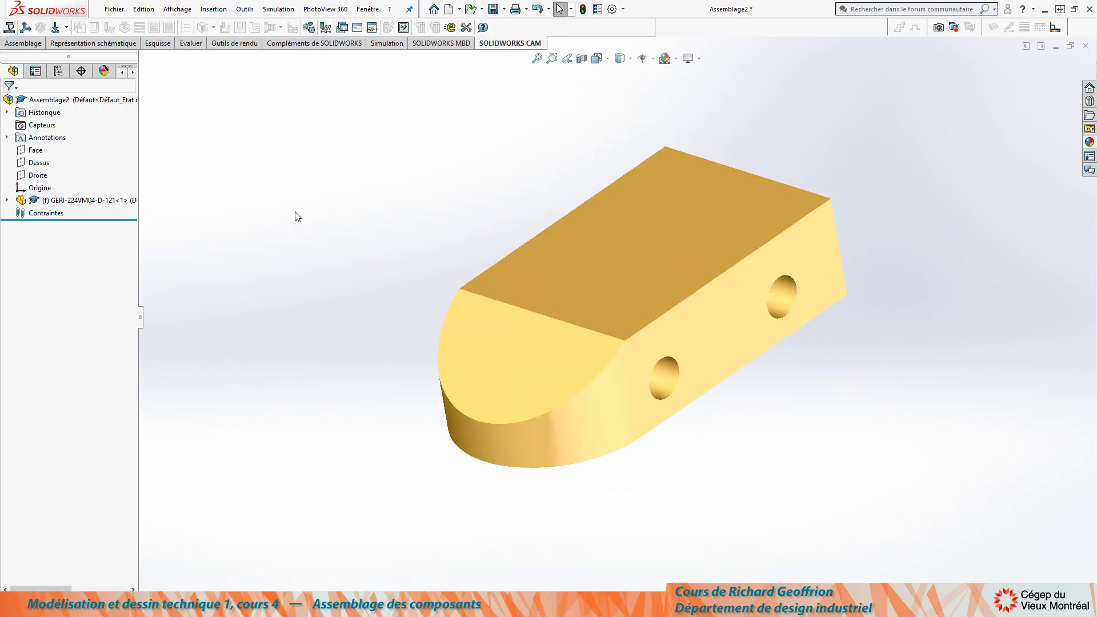
pyautogui.press('i')
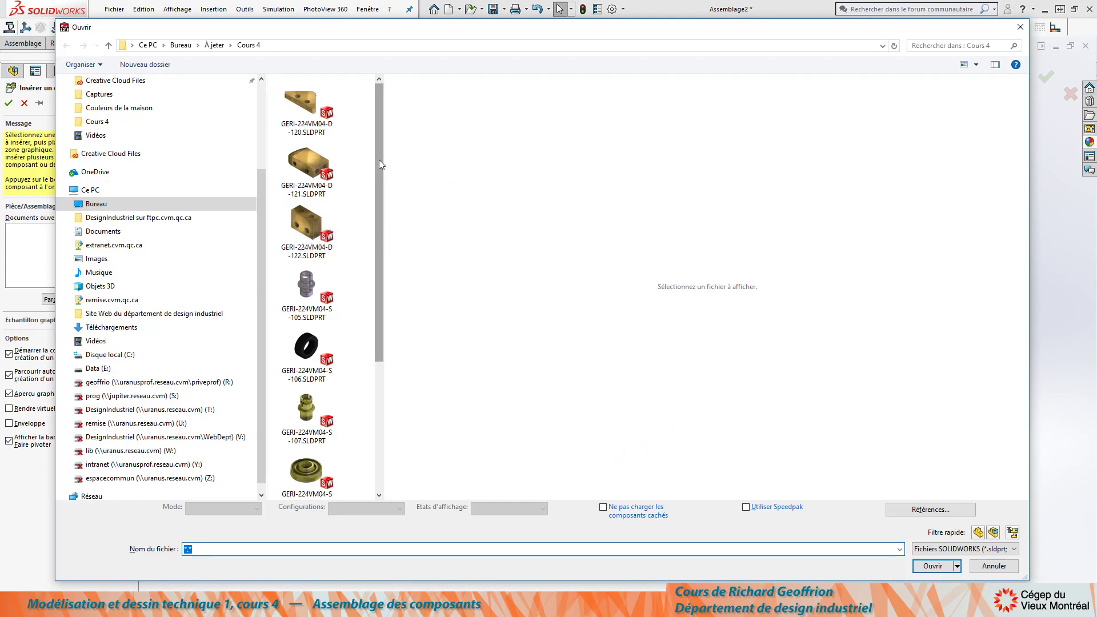
# Step: Insert the GERI-224VM04-S-111 wheel assembly to the upper left of the block
pyautogui.moveTo(379, 160); pyautogui.dragTo(375, 348)
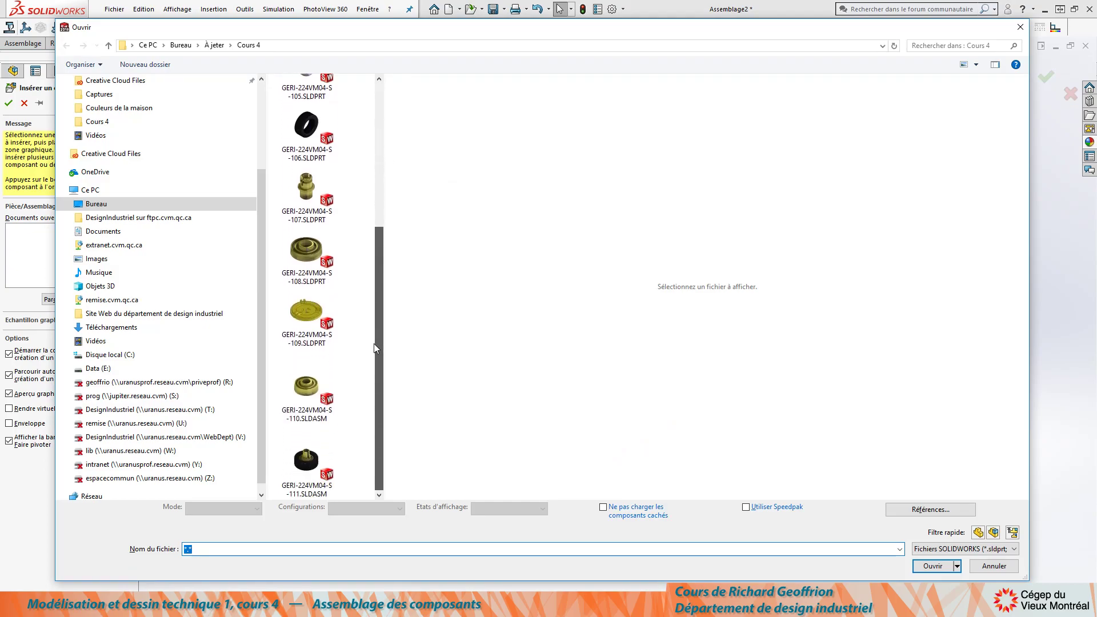
pyautogui.click(304, 463)
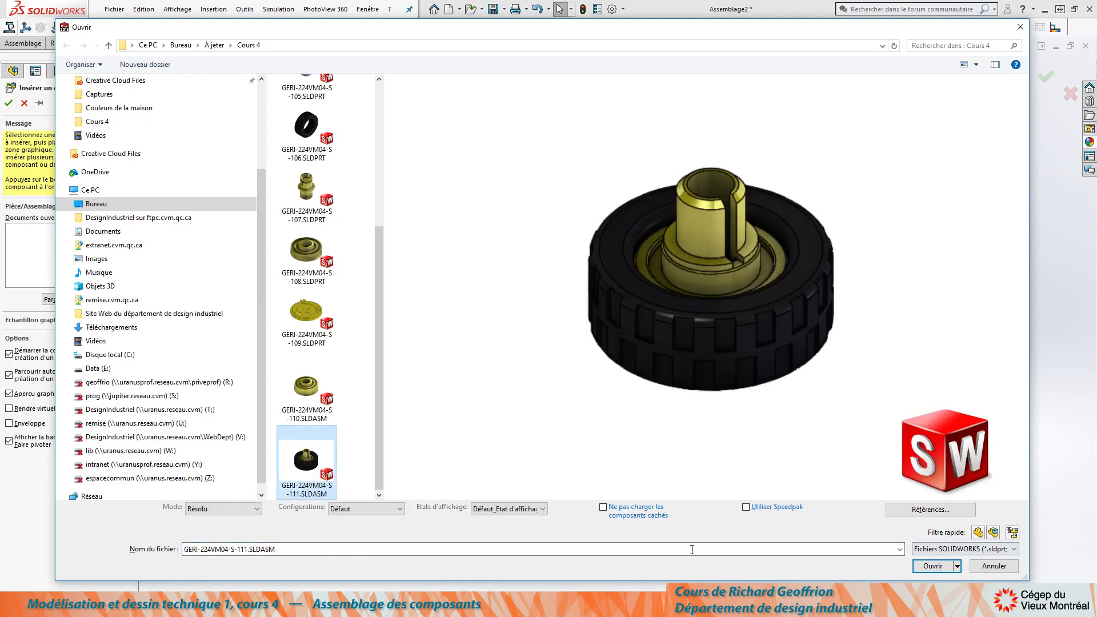
pyautogui.click(940, 569)
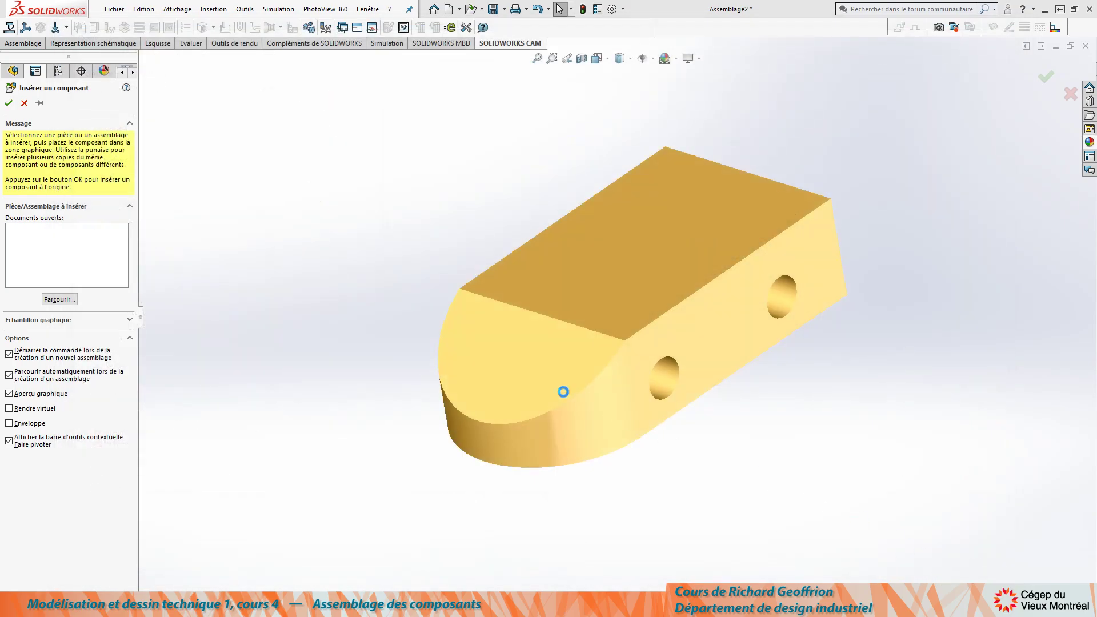
pyautogui.click(341, 230)
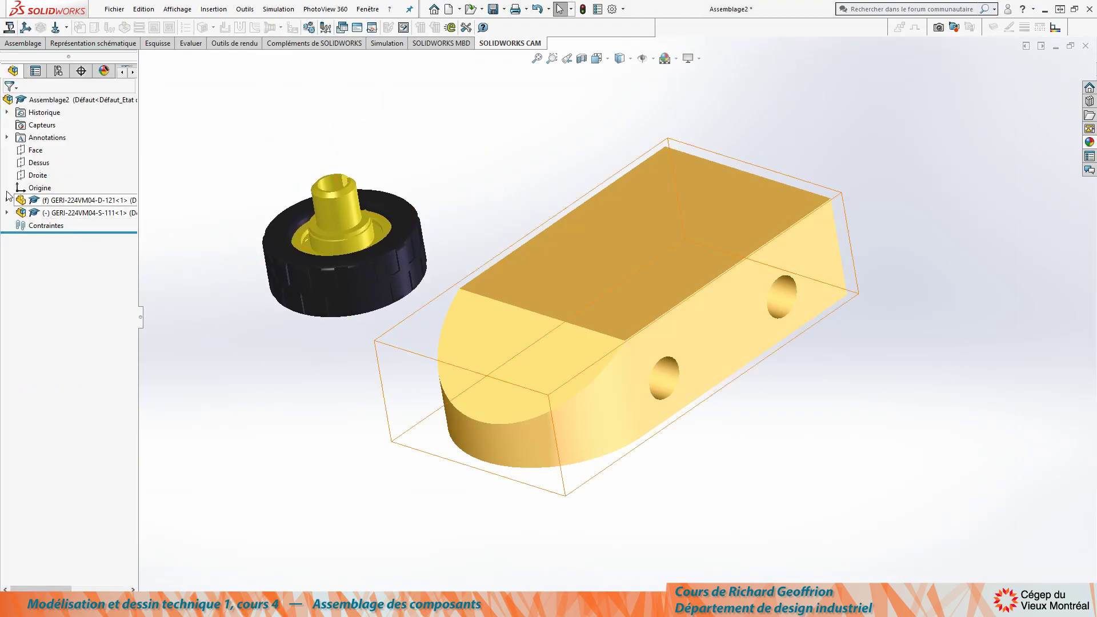
# Step: Copy the wheel to have four around the block, deleting an extra fifth copy
pyautogui.click(22, 215)
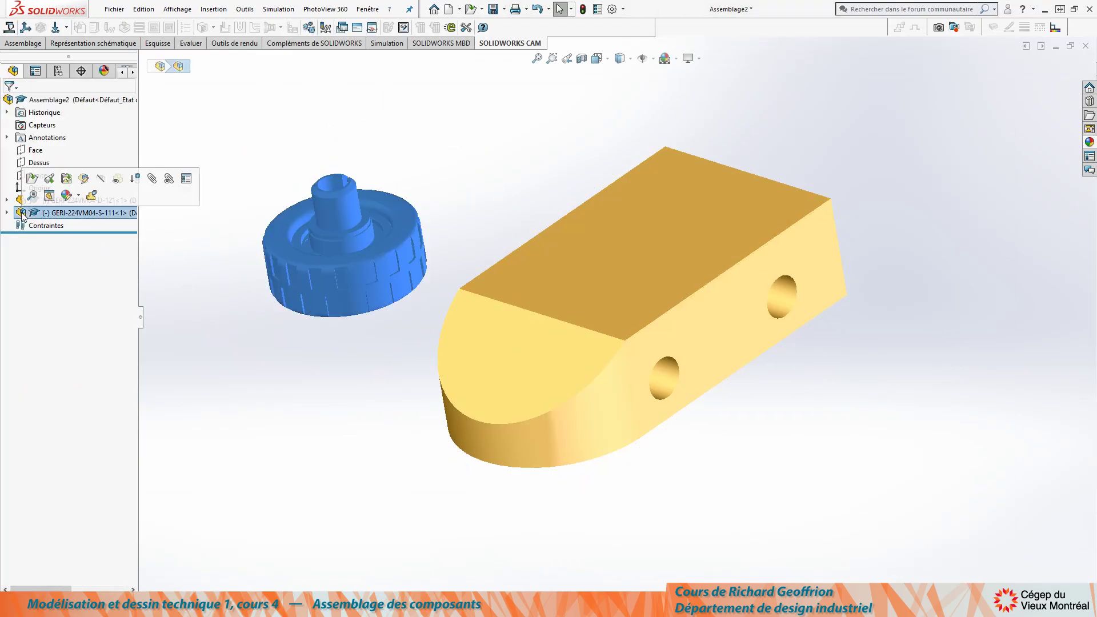
pyautogui.moveTo(23, 215); pyautogui.dragTo(503, 118)
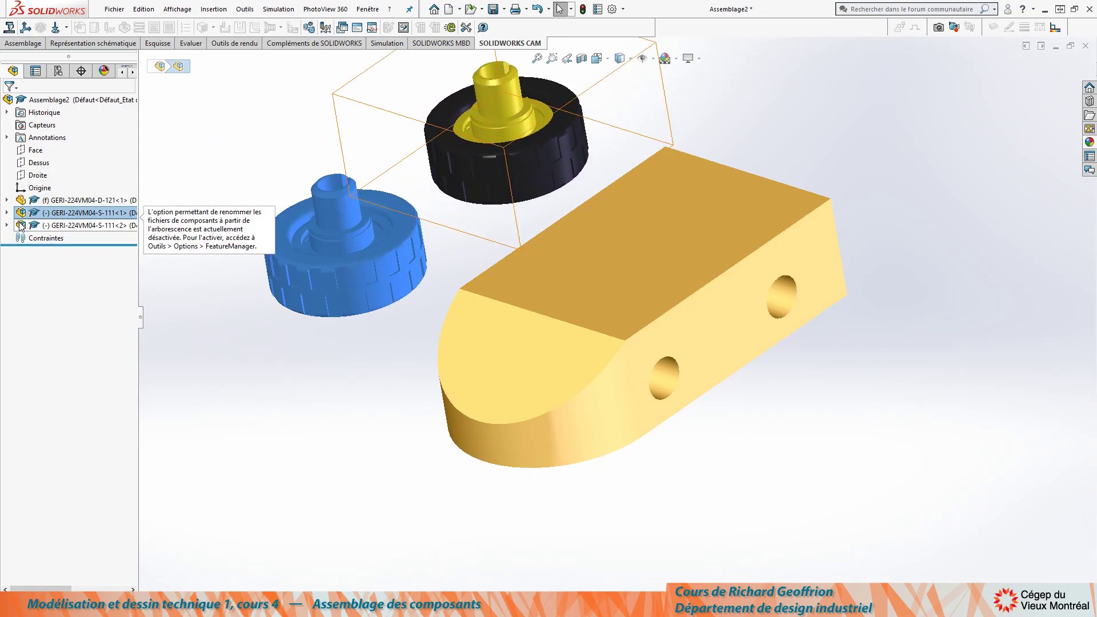
pyautogui.moveTo(23, 215); pyautogui.dragTo(823, 435)
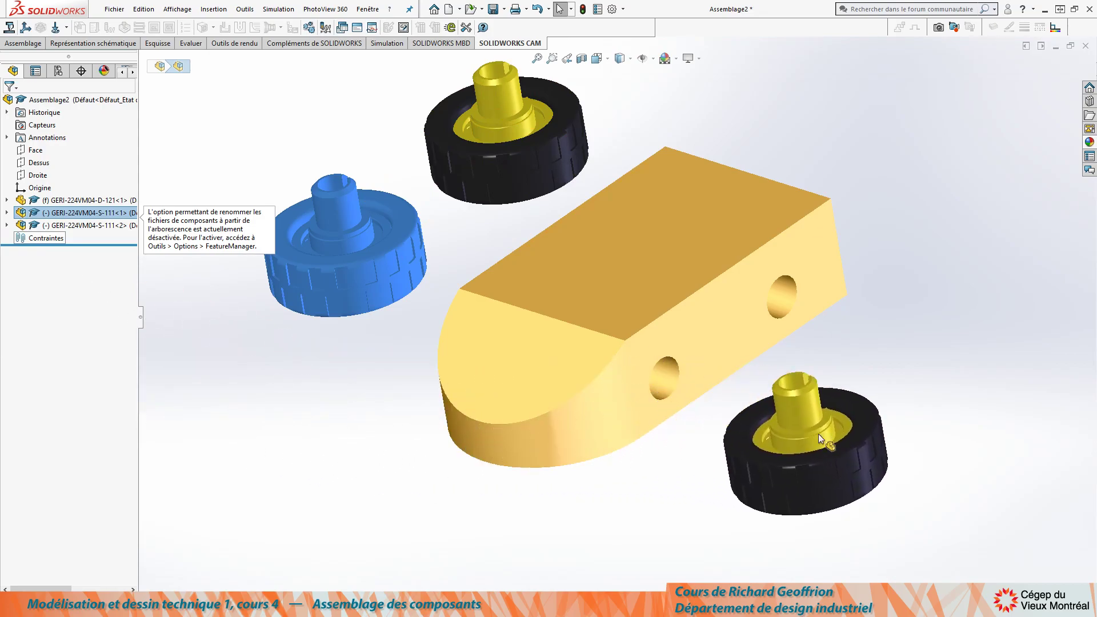
pyautogui.press('f')
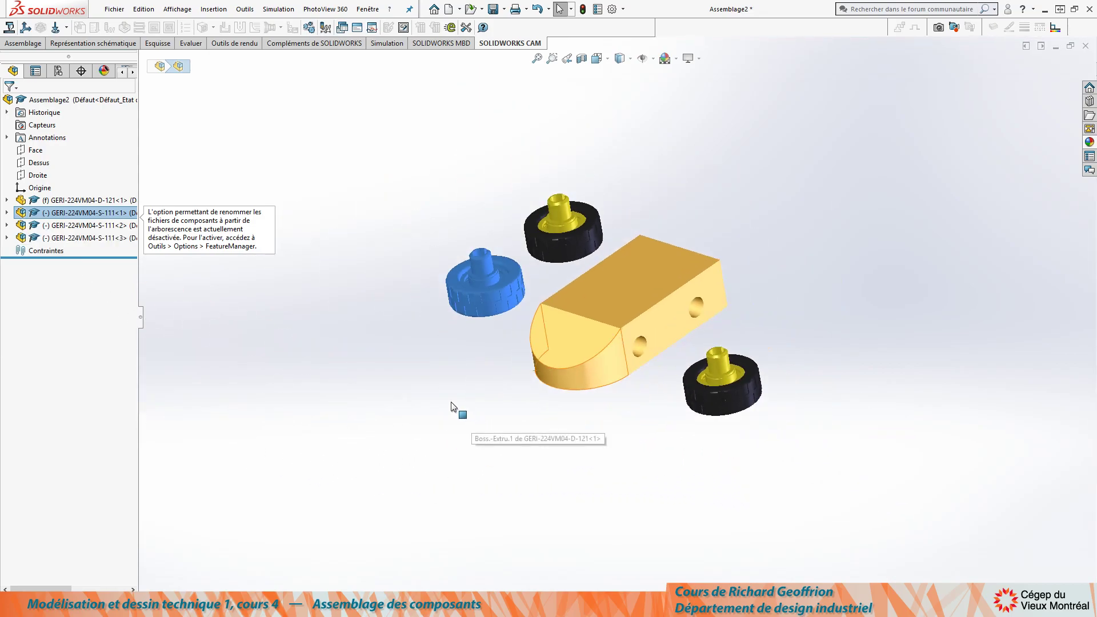
pyautogui.moveTo(23, 238)
pyautogui.keyDown('ctrl'); pyautogui.mouseDown()
pyautogui.moveTo(456, 346)
pyautogui.moveTo(831, 304)
pyautogui.mouseUp(); pyautogui.keyUp('ctrl')
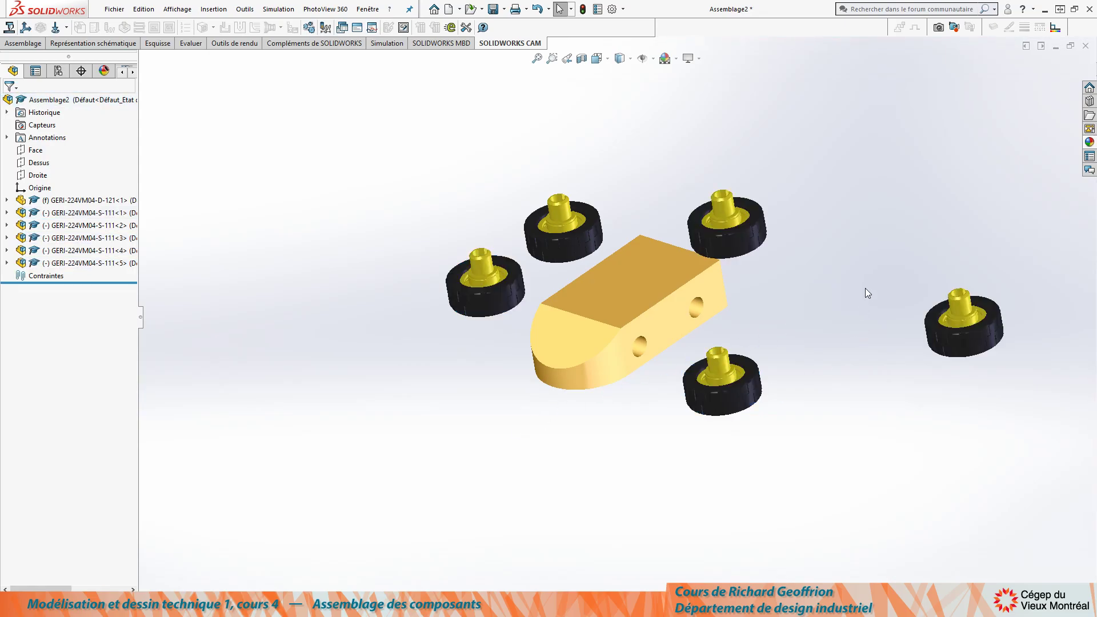
pyautogui.click(20, 264)
pyautogui.press('Delete')
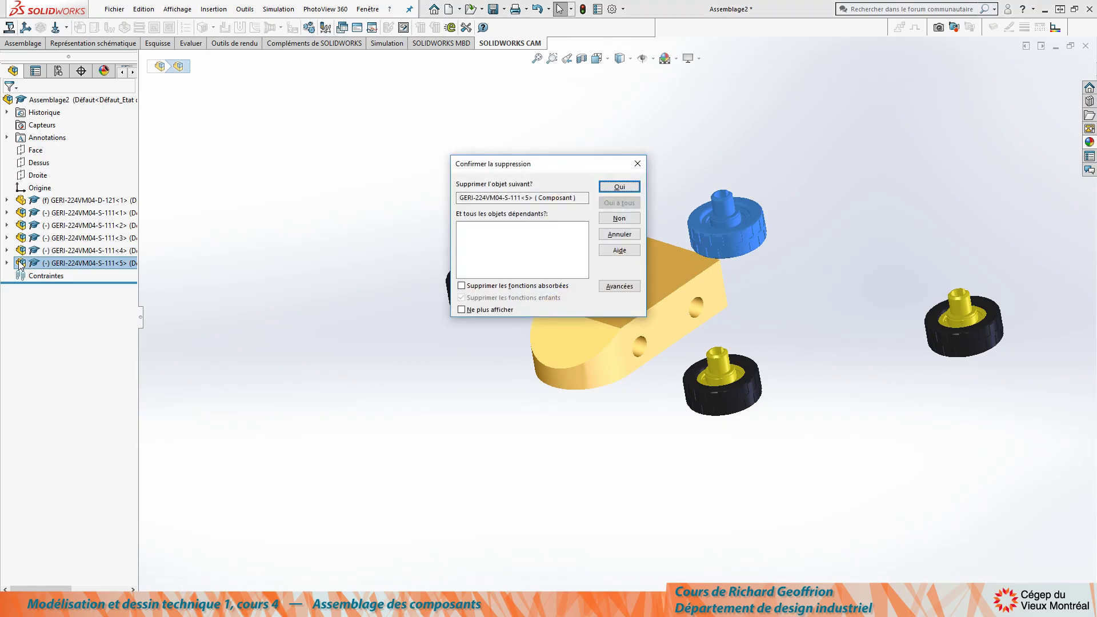
pyautogui.press('Return')
pyautogui.moveTo(452, 321); pyautogui.dragTo(656, 278, button='middle')
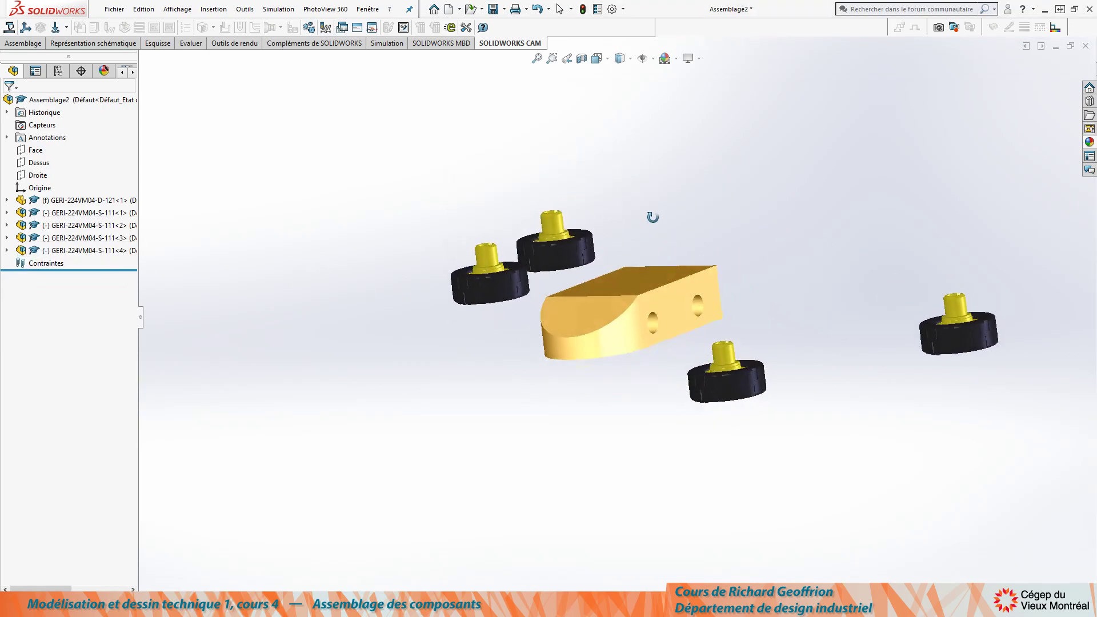
pyautogui.moveTo(540, 220)
pyautogui.mouseDown(button='middle')
pyautogui.moveTo(561, 263)
pyautogui.moveTo(709, 331)
pyautogui.mouseUp(button='middle')
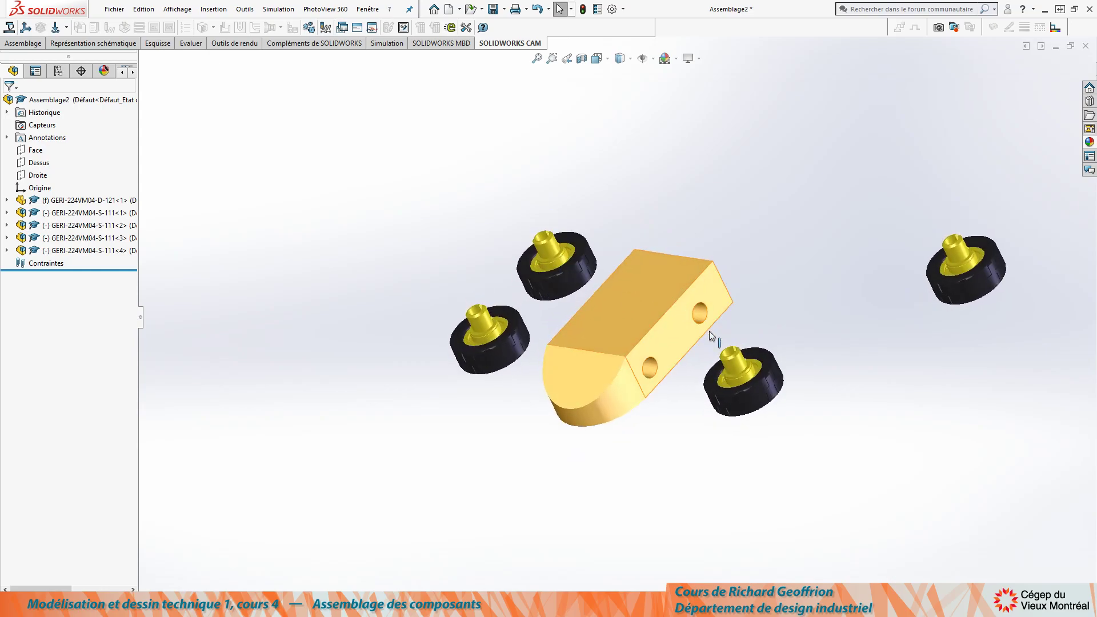
# Step: Mate the first wheel shaft coaxially with a block side hole, flipping it to face the hole
pyautogui.scroll(-4, 726, 342)
pyautogui.click(732, 386)
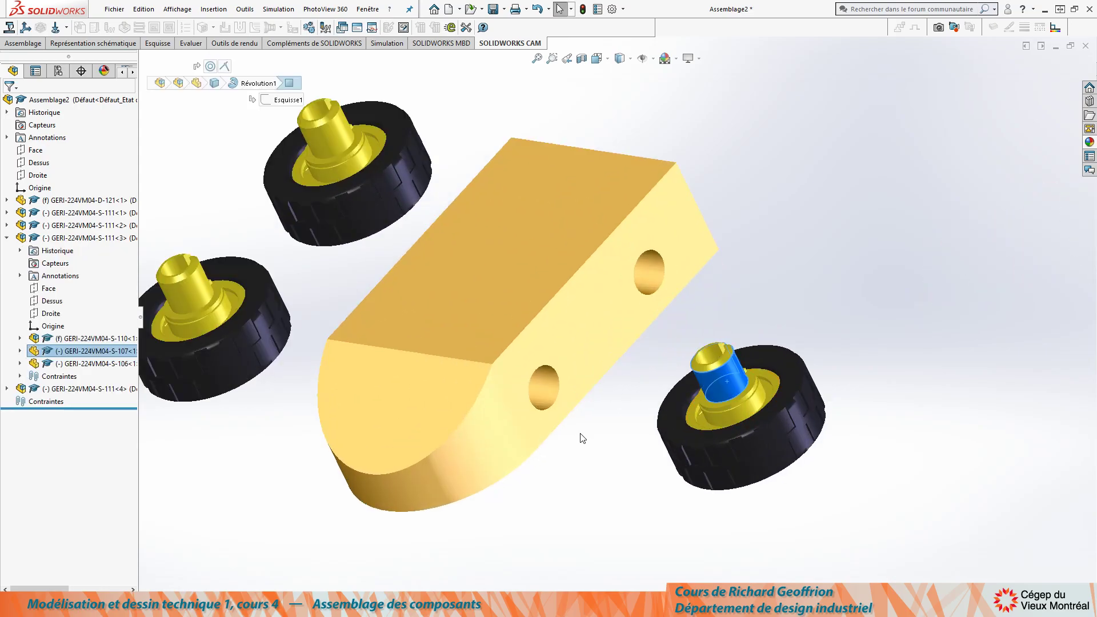
pyautogui.keyDown('ctrl'); pyautogui.click(543, 386); pyautogui.keyUp('ctrl')
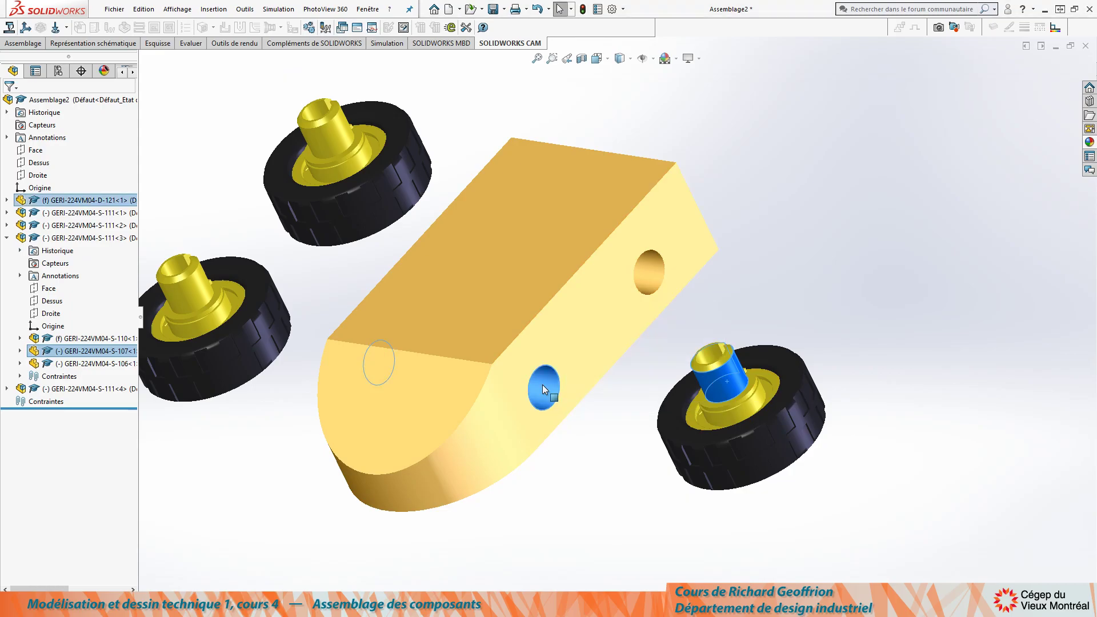
pyautogui.press('m')
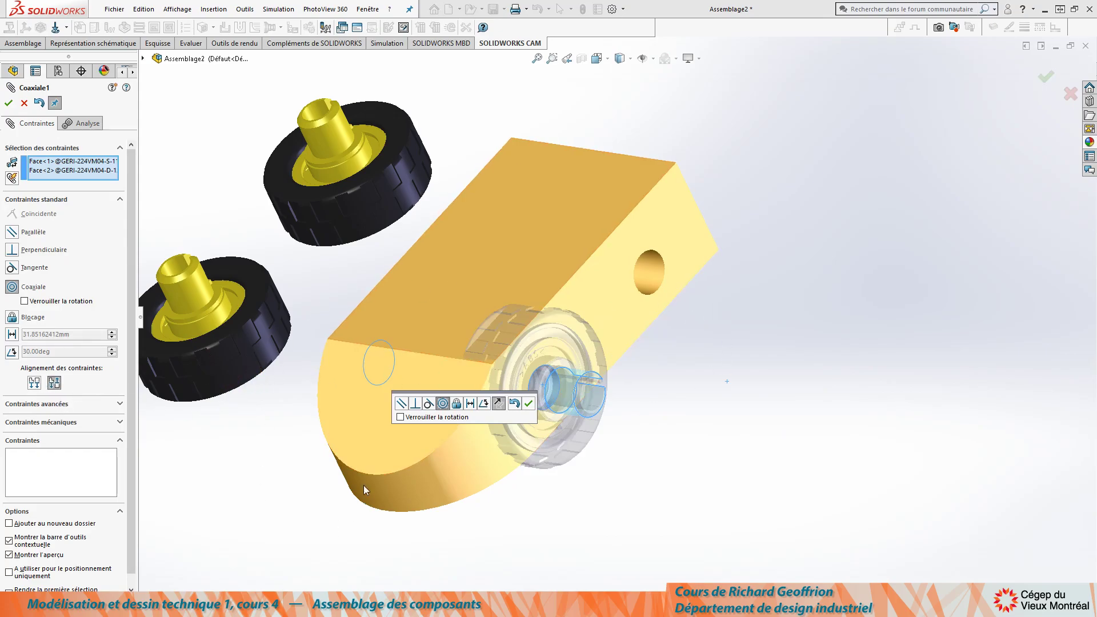
pyautogui.moveTo(365, 491); pyautogui.dragTo(383, 467, button='middle')
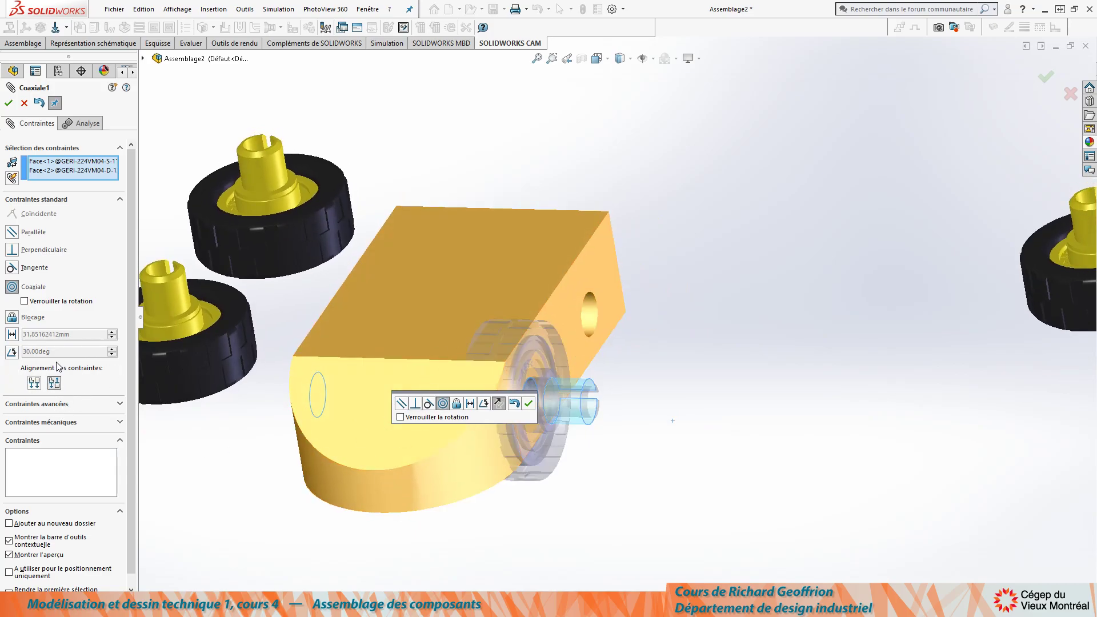
pyautogui.click(35, 383)
pyautogui.press('Return')
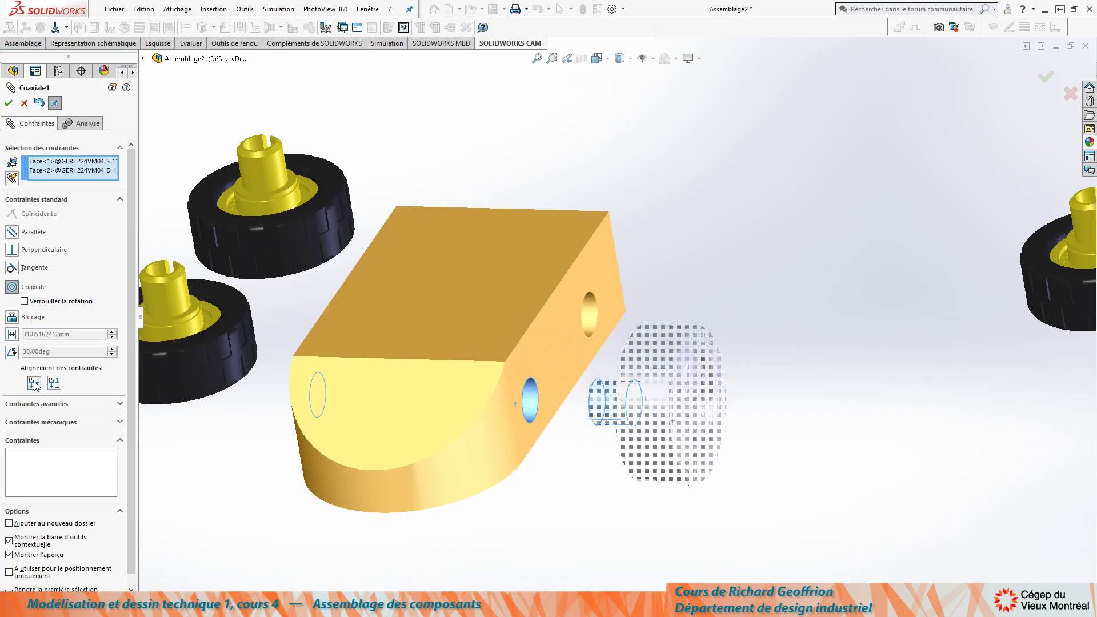
# Step: Coaxially align the next two wheel pins with their matching body holes
pyautogui.scroll(5, 571, 303)
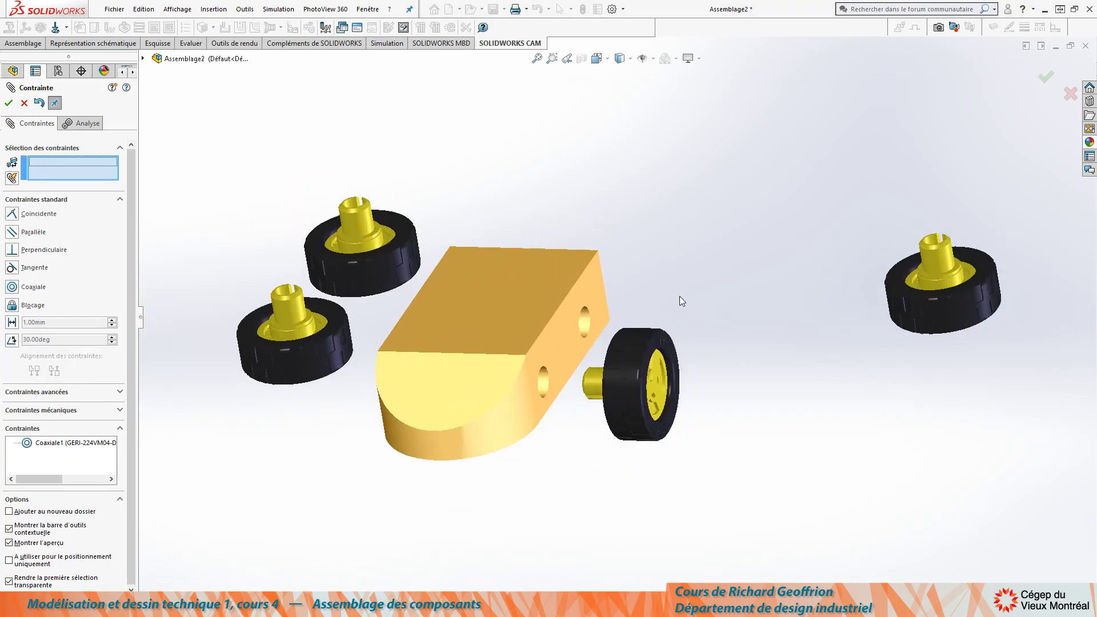
pyautogui.scroll(-5, 789, 280)
pyautogui.click(1049, 245)
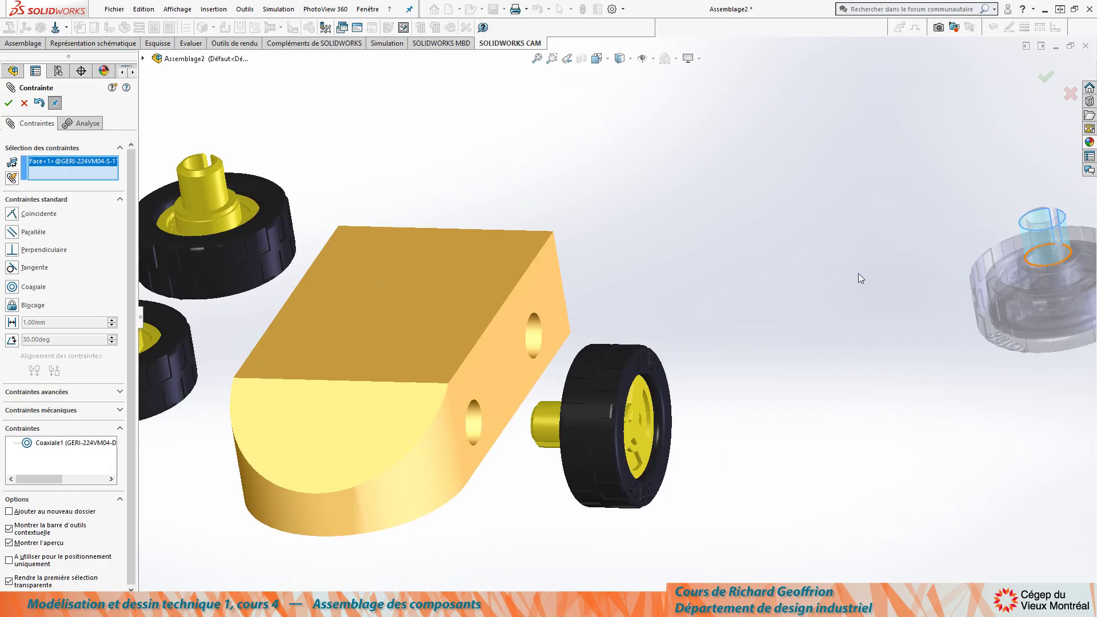
pyautogui.click(534, 332)
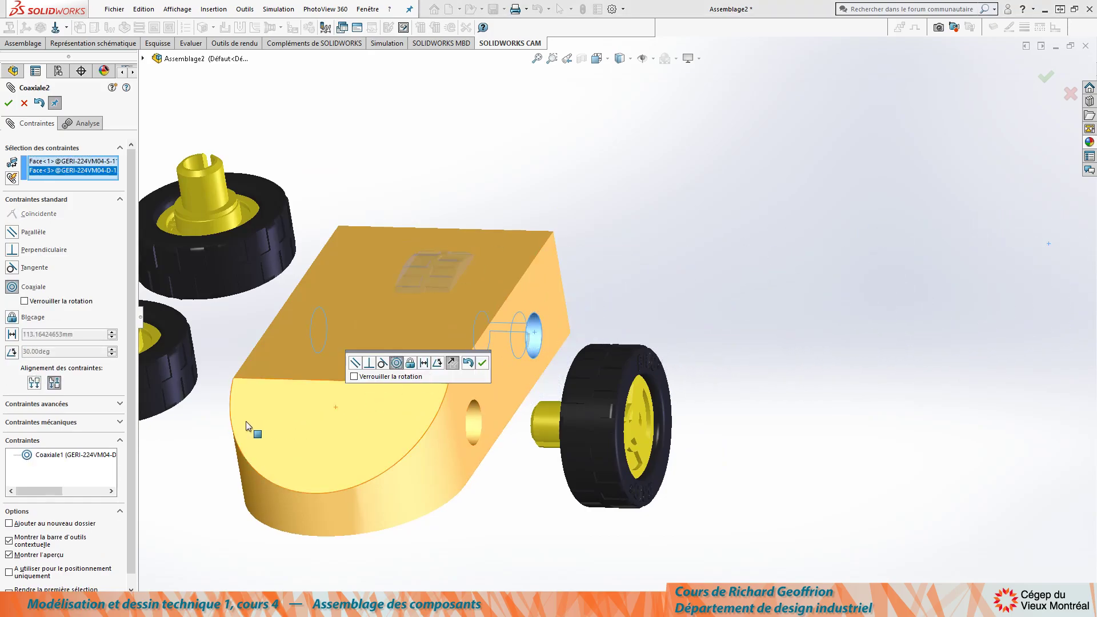
pyautogui.press('Return')
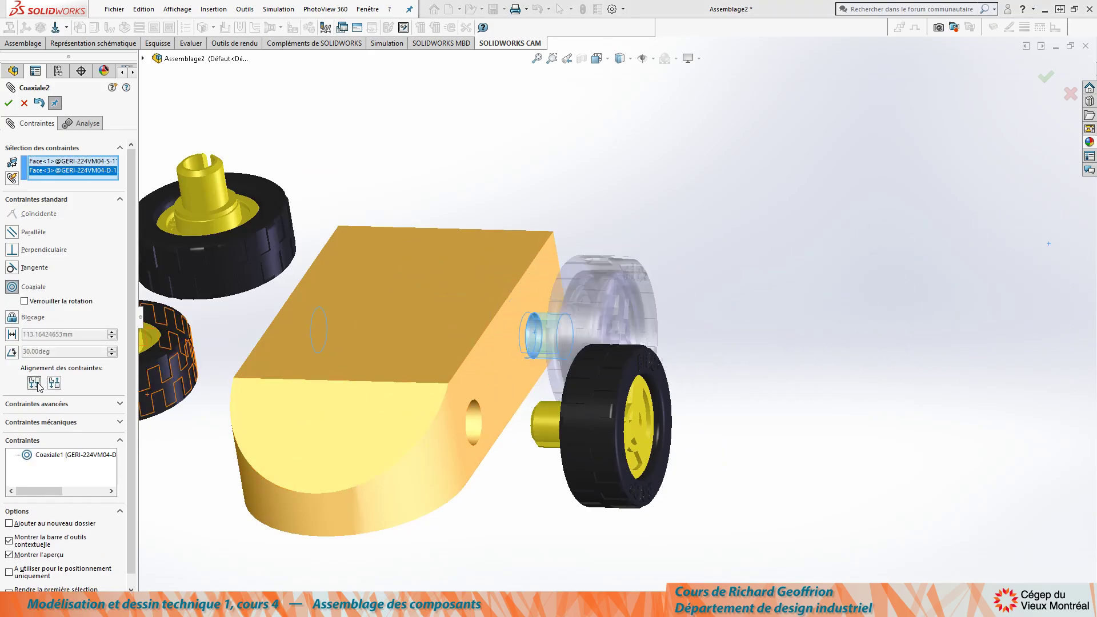
pyautogui.scroll(-3, 341, 405)
pyautogui.scroll(2, 360, 412)
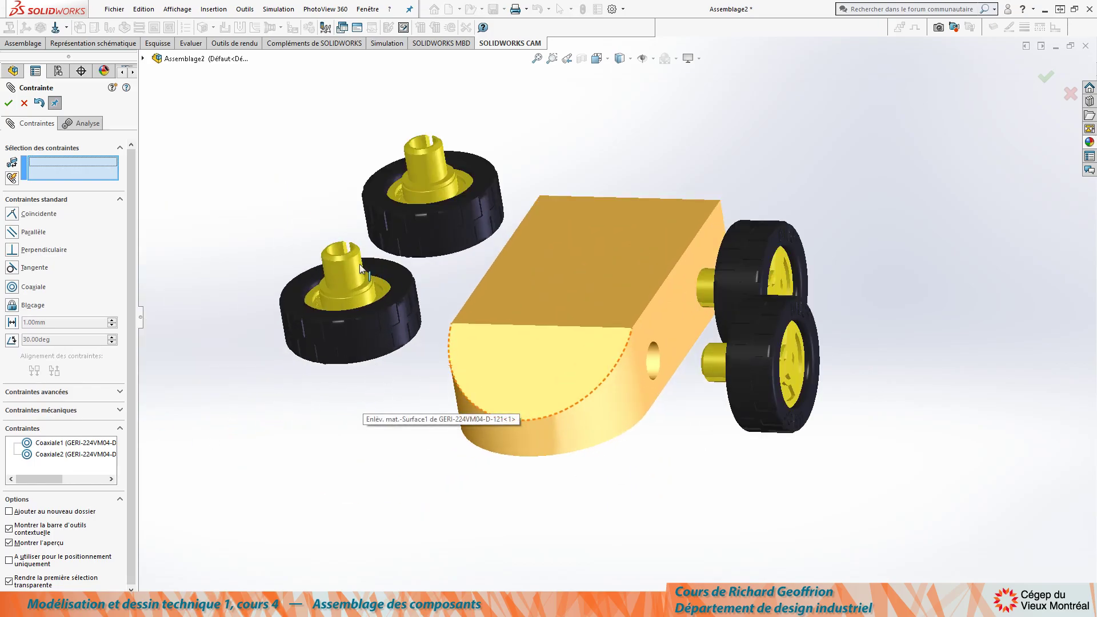
pyautogui.click(342, 292)
pyautogui.moveTo(403, 368); pyautogui.dragTo(464, 406)
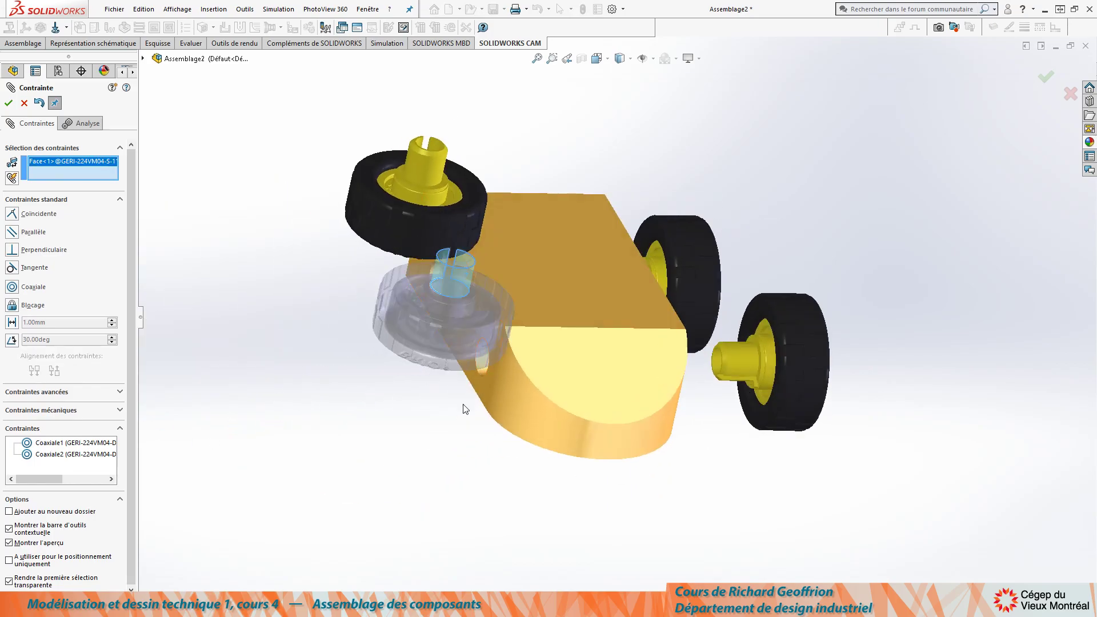
pyautogui.scroll(-2, 468, 404)
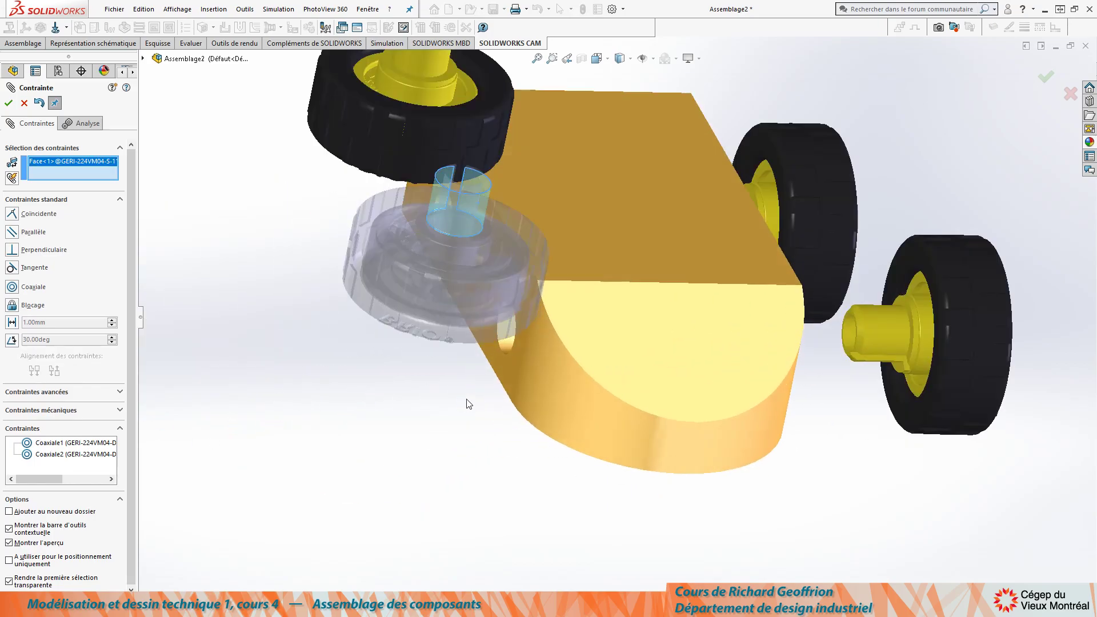
pyautogui.click(505, 344)
pyautogui.press('Return')
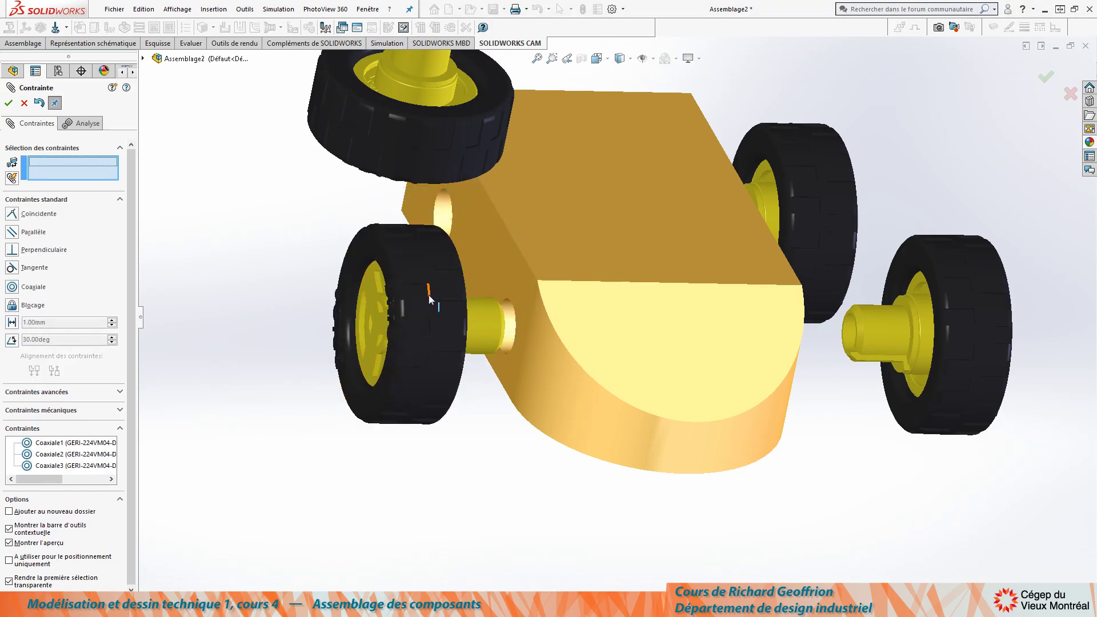
# Step: Coaxially mate the top wheel's hub with the last body hole
pyautogui.scroll(-2, 429, 295)
pyautogui.scroll(2, 464, 261)
pyautogui.click(526, 120)
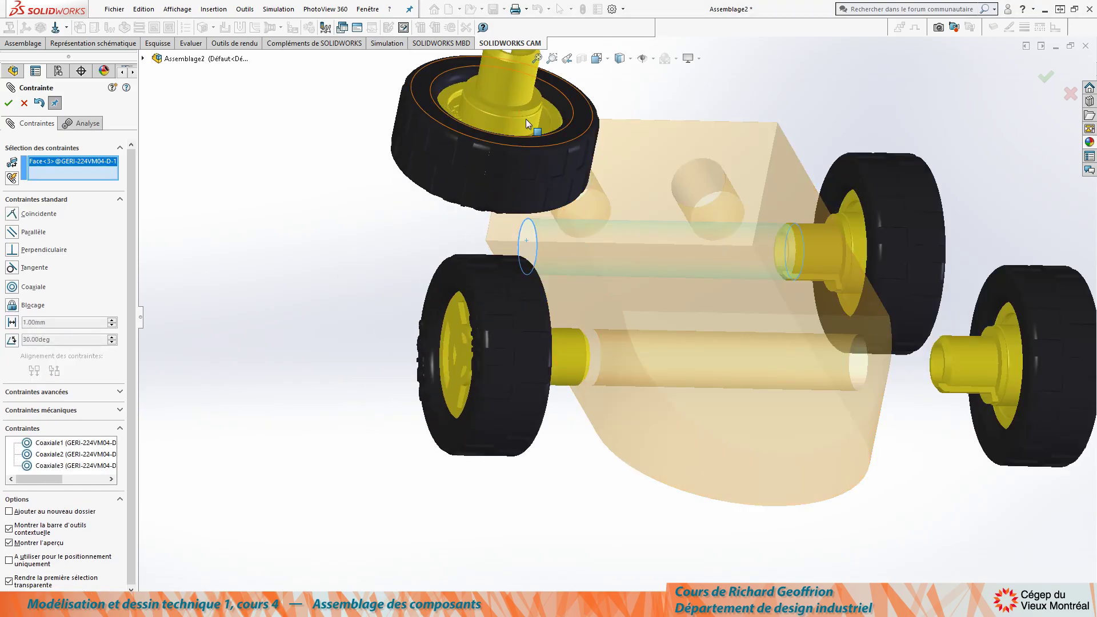
pyautogui.click(514, 82)
pyautogui.press('Return')
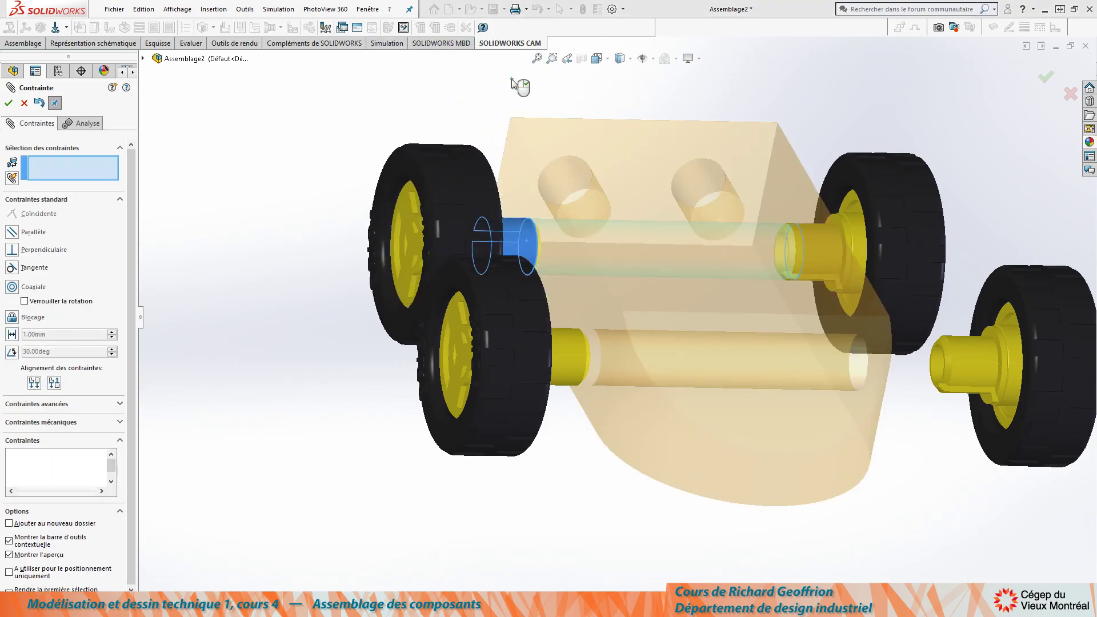
# Step: Seat the right wheel's hub flush against the body side with a coincident mate
pyautogui.moveTo(513, 86)
pyautogui.mouseDown(button='middle')
pyautogui.moveTo(392, 215)
pyautogui.moveTo(438, 175)
pyautogui.moveTo(745, 188)
pyautogui.mouseUp(button='middle')
pyautogui.scroll(3, 825, 214)
pyautogui.scroll(-3, 838, 267)
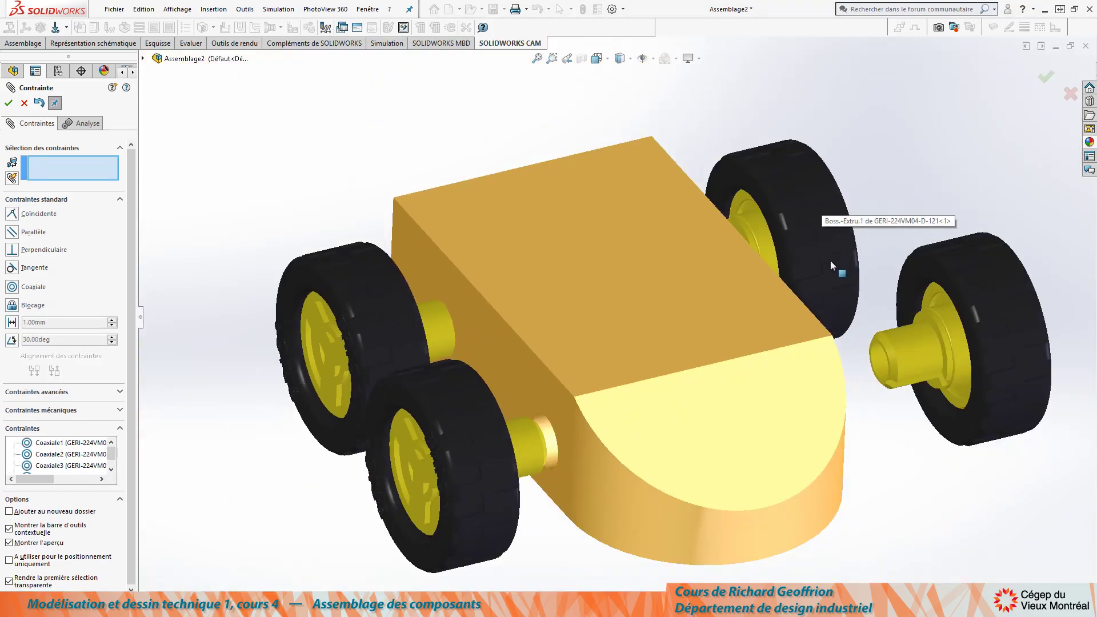
pyautogui.scroll(2, 858, 308)
pyautogui.scroll(3, 922, 351)
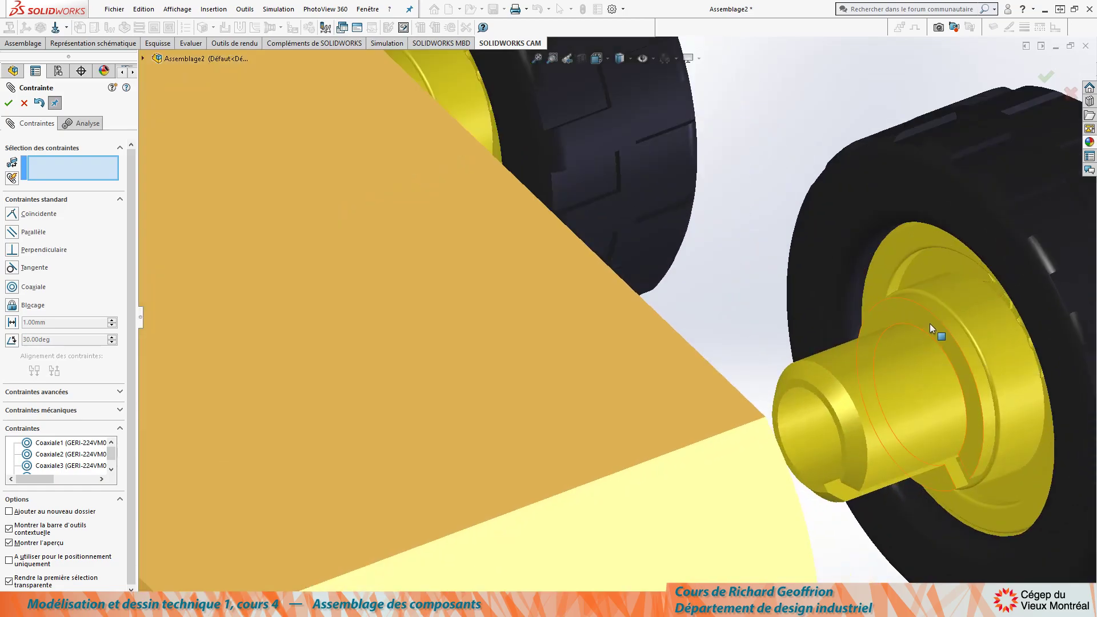
pyautogui.click(919, 338)
pyautogui.moveTo(918, 338)
pyautogui.mouseDown(button='middle')
pyautogui.moveTo(715, 306)
pyautogui.moveTo(416, 412)
pyautogui.mouseUp(button='middle')
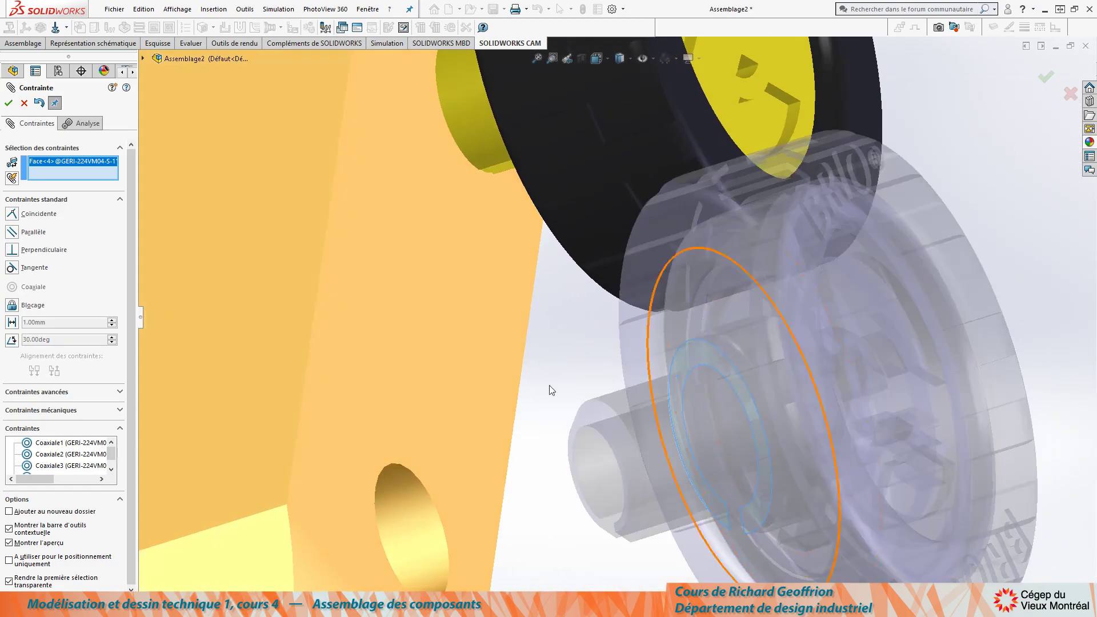
pyautogui.click(416, 406)
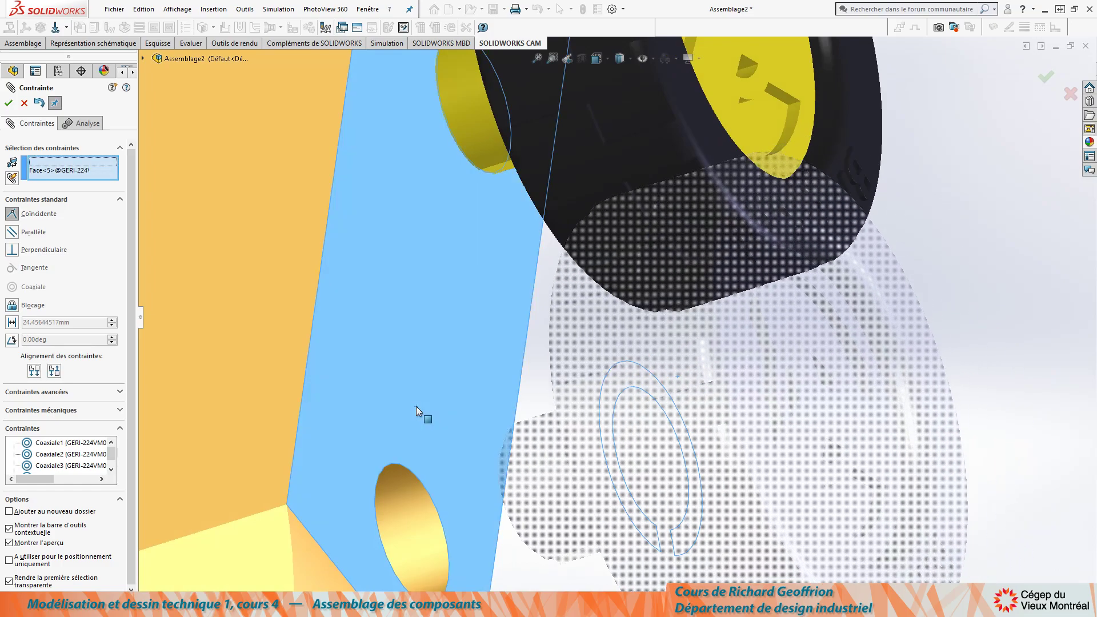
pyautogui.click(403, 426)
# Step: Make the next wheel's hub face coincident with the body side face
pyautogui.moveTo(385, 275)
pyautogui.mouseDown(button='middle')
pyautogui.moveTo(456, 213)
pyautogui.moveTo(372, 118)
pyautogui.moveTo(481, 180)
pyautogui.mouseUp(button='middle')
pyautogui.scroll(-3, 481, 180)
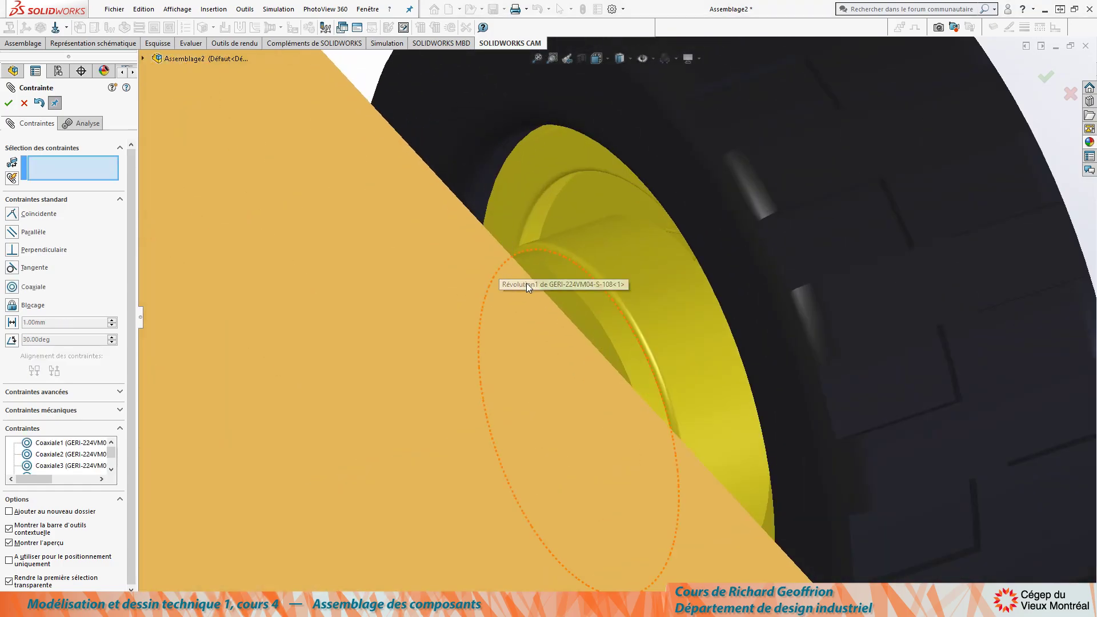
pyautogui.scroll(-2, 527, 283)
pyautogui.click(565, 309)
pyautogui.moveTo(568, 308)
pyautogui.mouseDown(button='middle')
pyautogui.moveTo(457, 295)
pyautogui.moveTo(332, 358)
pyautogui.mouseUp(button='middle')
pyautogui.click(334, 359)
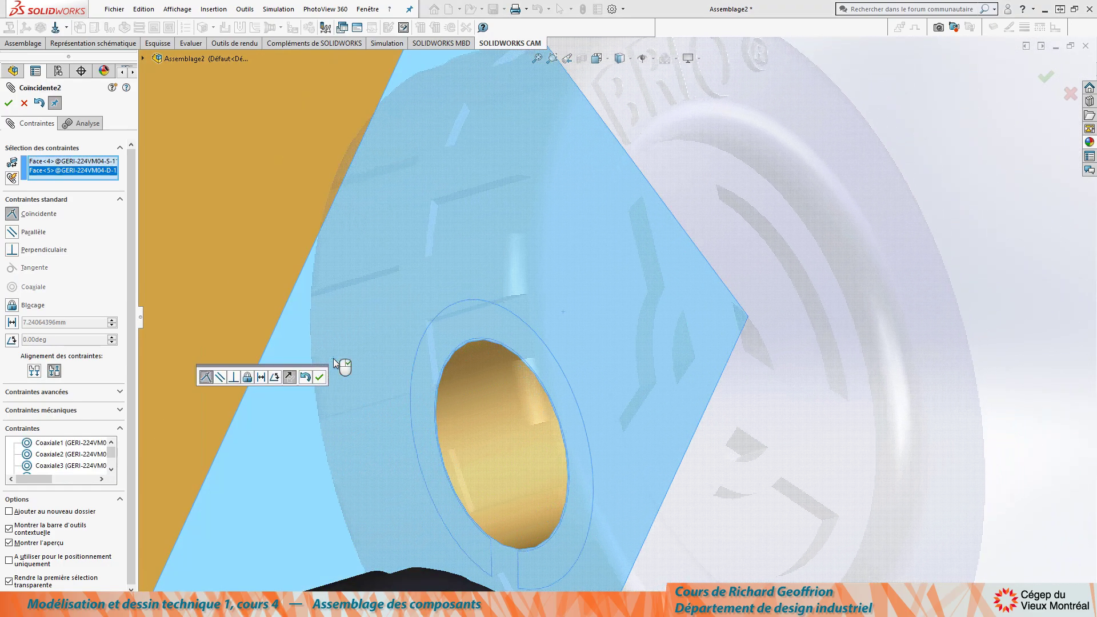
pyautogui.rightClick(334, 359)
# Step: Mate the left wheel's hub face flush against the body side
pyautogui.scroll(3, 257, 346)
pyautogui.scroll(-3, 190, 335)
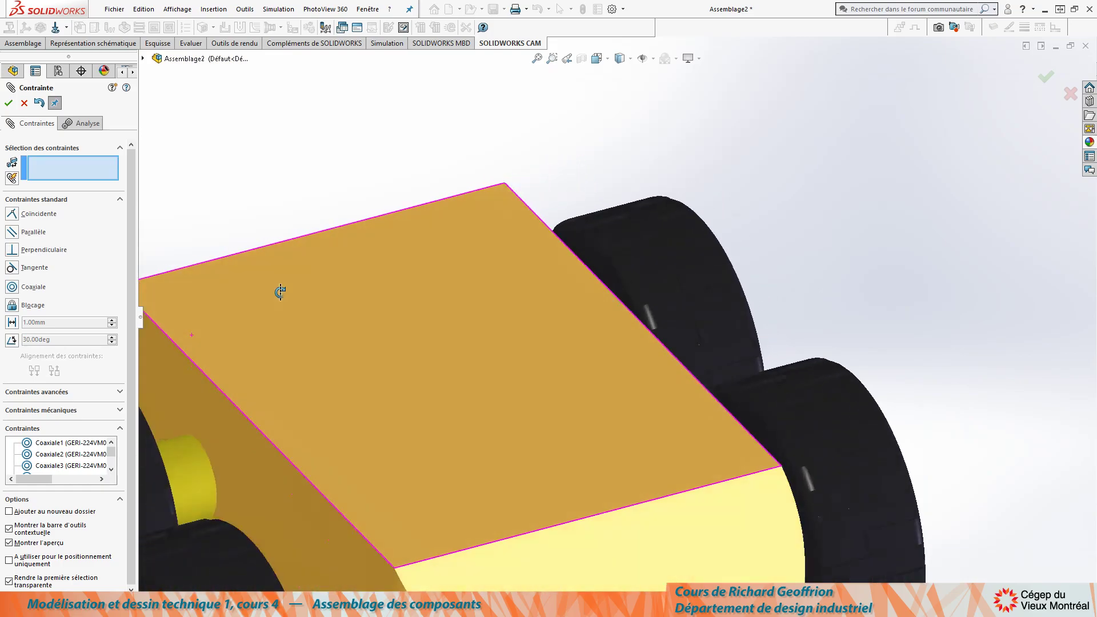
pyautogui.moveTo(282, 292)
pyautogui.mouseDown(button='middle')
pyautogui.moveTo(227, 384)
pyautogui.moveTo(316, 392)
pyautogui.mouseUp(button='middle')
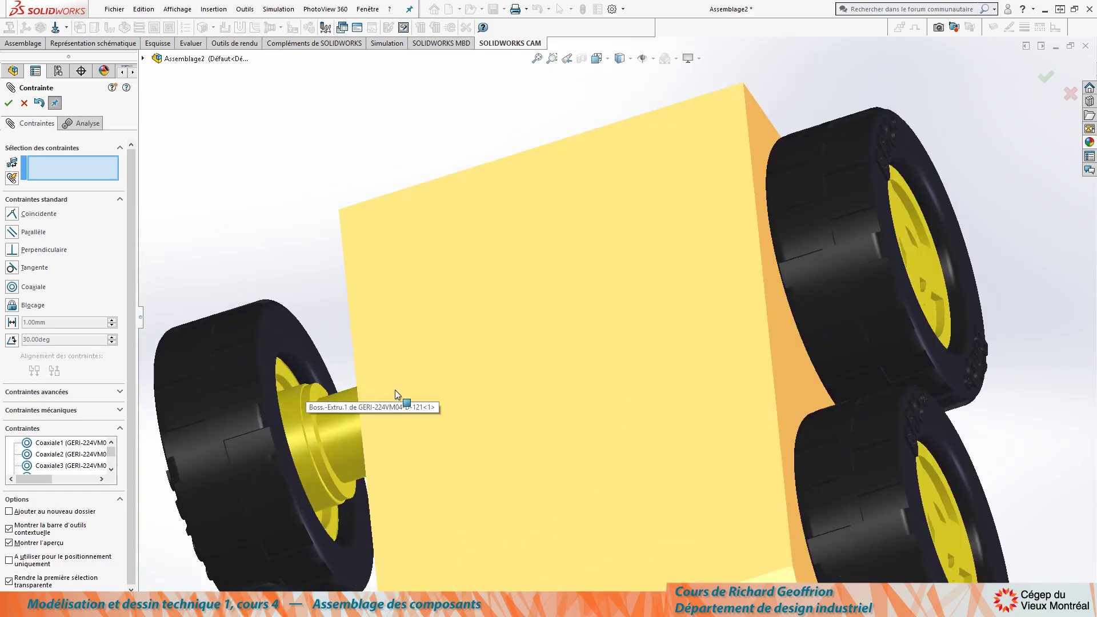
pyautogui.moveTo(396, 390); pyautogui.dragTo(380, 411, button='middle')
pyautogui.scroll(-3, 324, 364)
pyautogui.scroll(-3, 451, 363)
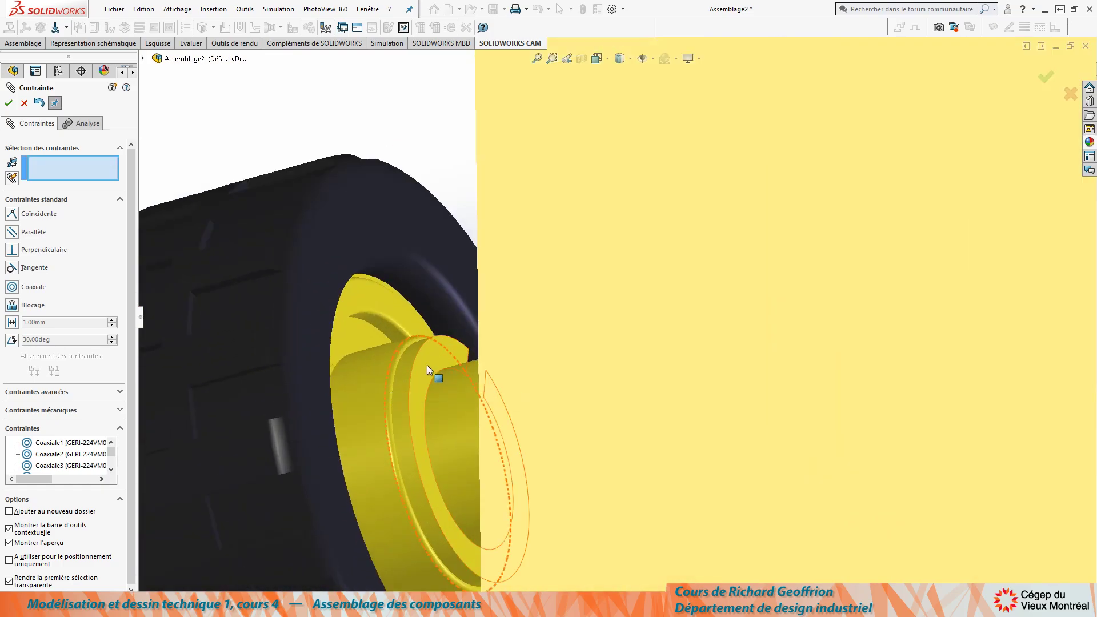
pyautogui.click(427, 365)
pyautogui.scroll(3, 427, 366)
pyautogui.moveTo(461, 279); pyautogui.dragTo(684, 193, button='middle')
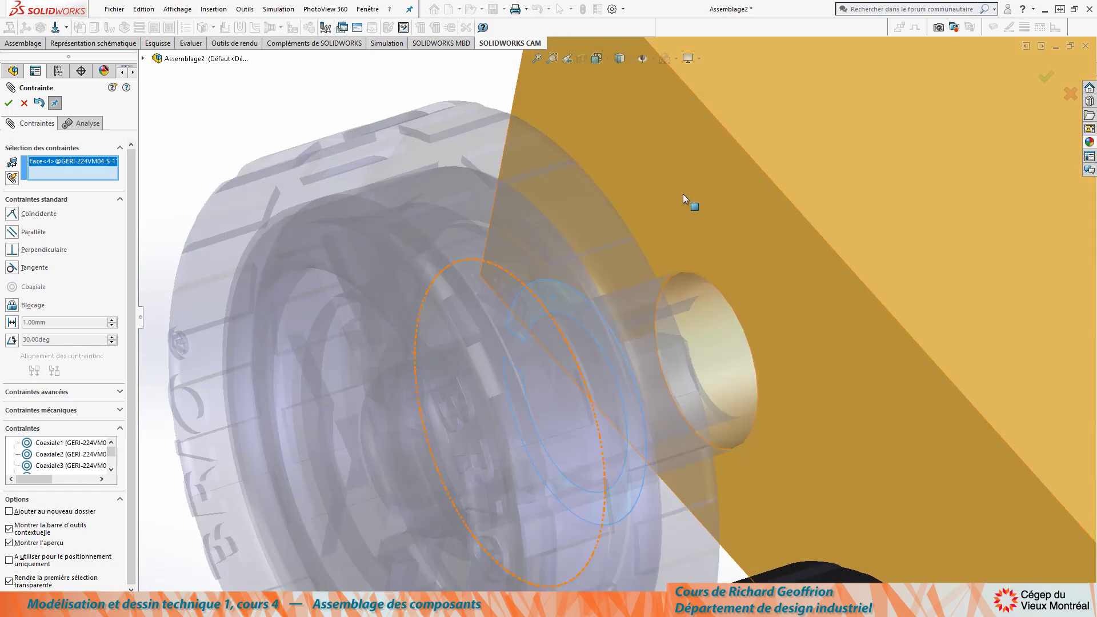
pyautogui.click(684, 195)
pyautogui.press('Return')
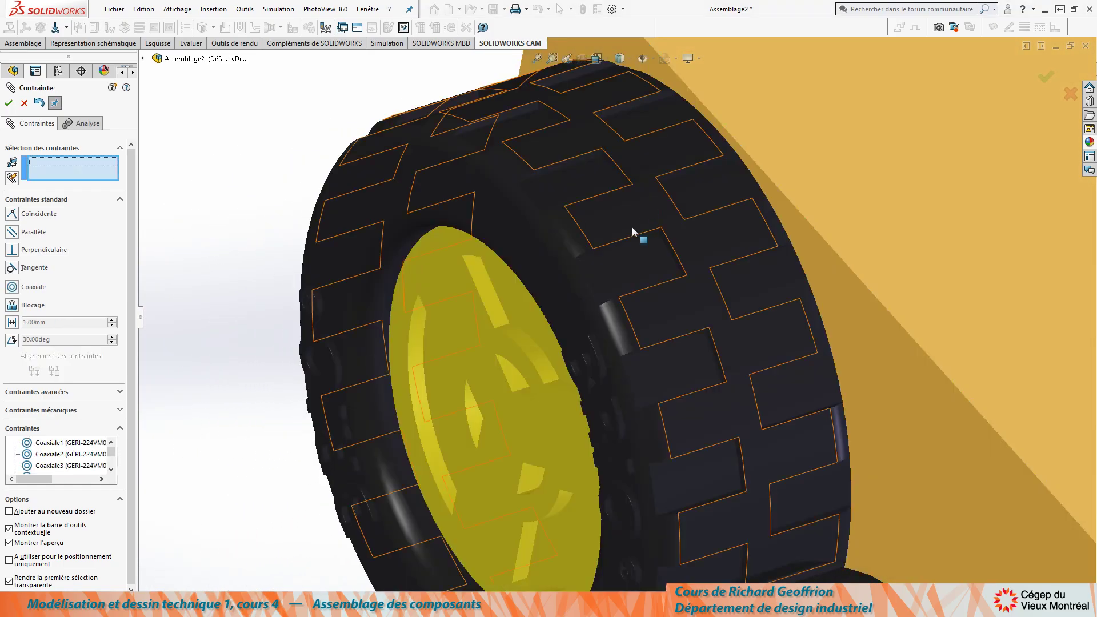
# Step: Seat the last wheel's hub flush against the body with a coincident mate
pyautogui.scroll(5, 625, 277)
pyautogui.moveTo(625, 276)
pyautogui.mouseDown(button='middle')
pyautogui.moveTo(517, 313)
pyautogui.moveTo(527, 576)
pyautogui.mouseUp(button='middle')
pyautogui.scroll(-5, 647, 445)
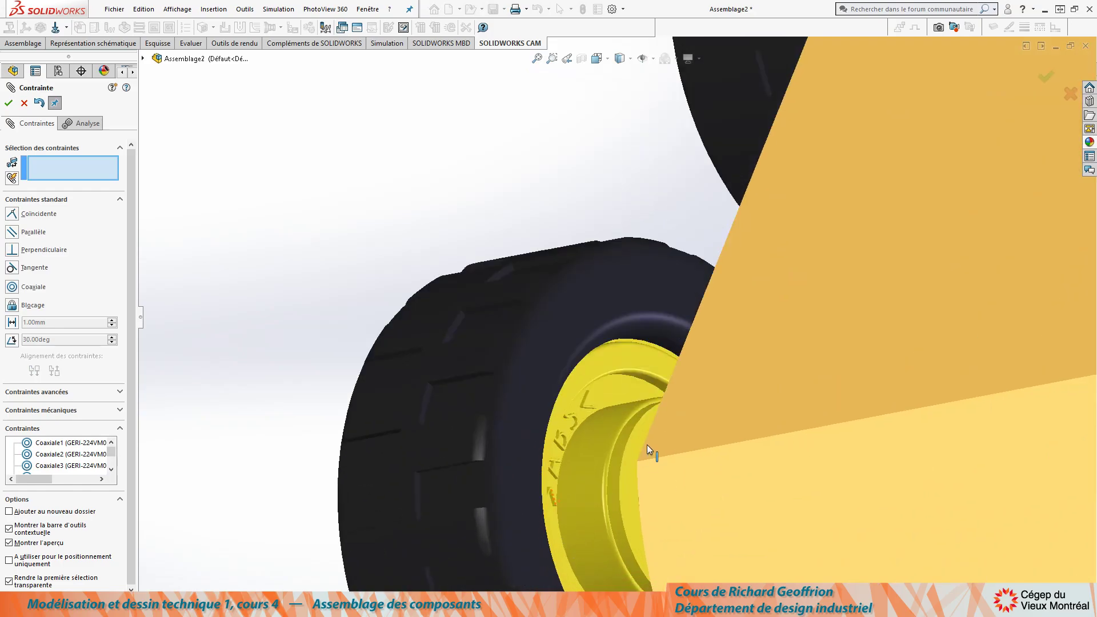
pyautogui.moveTo(621, 468)
pyautogui.mouseDown(button='middle')
pyautogui.moveTo(595, 417)
pyautogui.moveTo(602, 438)
pyautogui.mouseUp(button='middle')
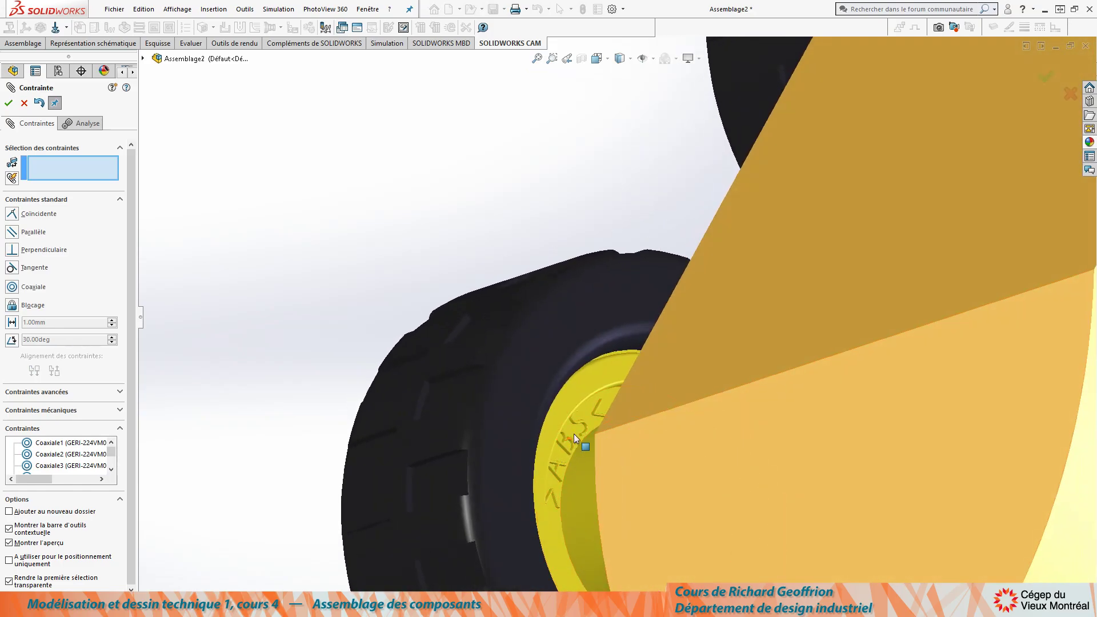
pyautogui.scroll(5, 564, 441)
pyautogui.moveTo(563, 441)
pyautogui.mouseDown(button='middle')
pyautogui.moveTo(628, 400)
pyautogui.moveTo(671, 437)
pyautogui.mouseUp(button='middle')
pyautogui.scroll(-5, 628, 400)
pyautogui.click(654, 430)
pyautogui.moveTo(549, 465); pyautogui.dragTo(673, 396, button='middle')
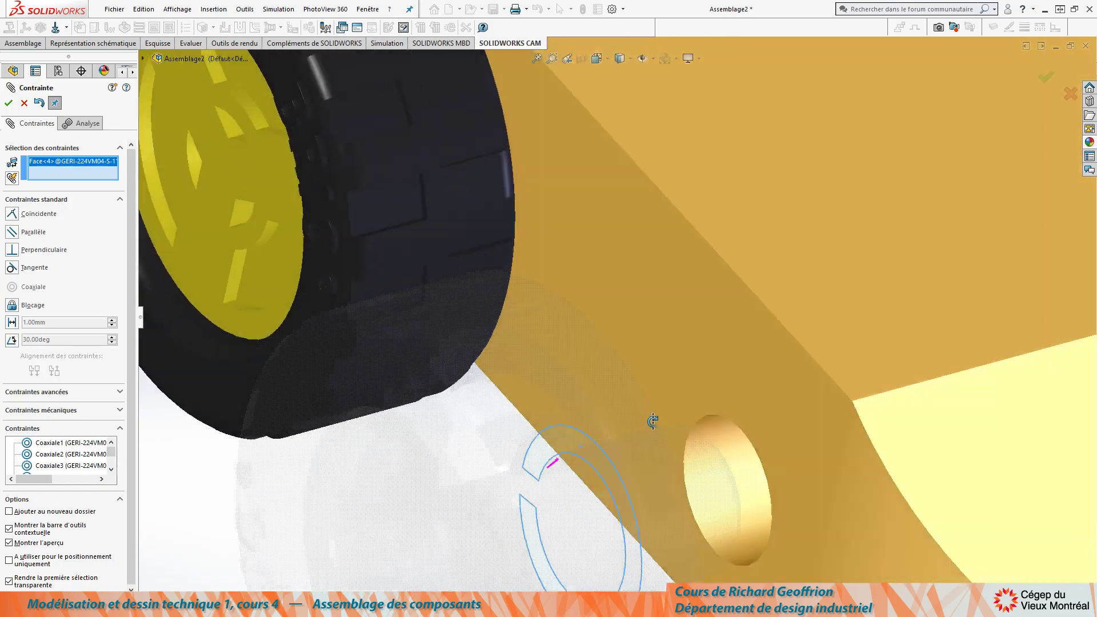
pyautogui.click(679, 382)
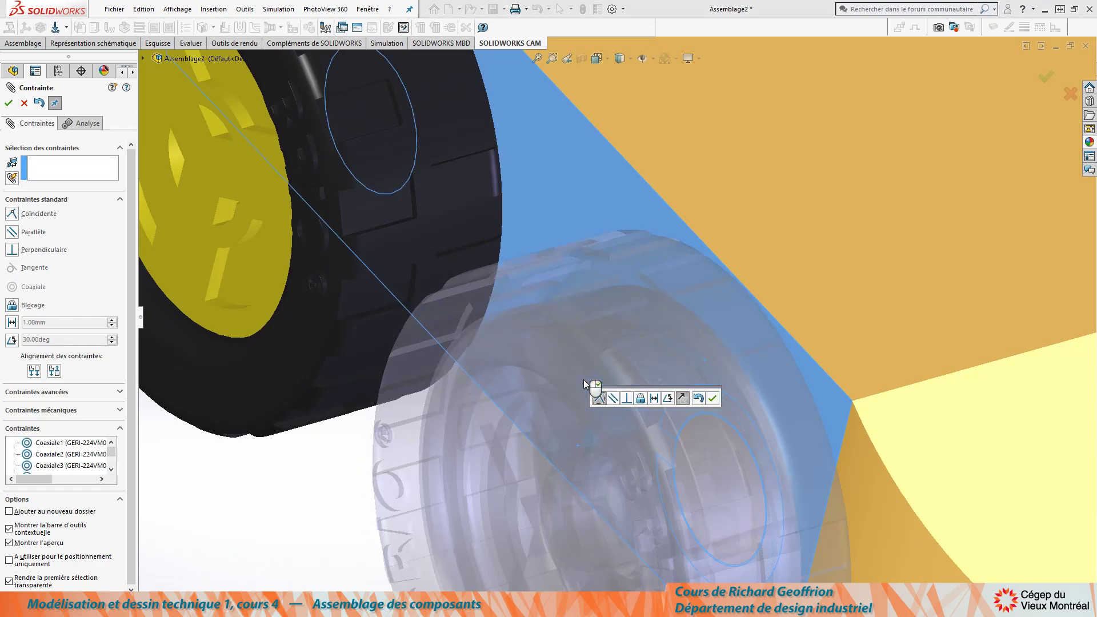
pyautogui.press('Return')
pyautogui.scroll(3, 584, 379)
pyautogui.scroll(3, 526, 372)
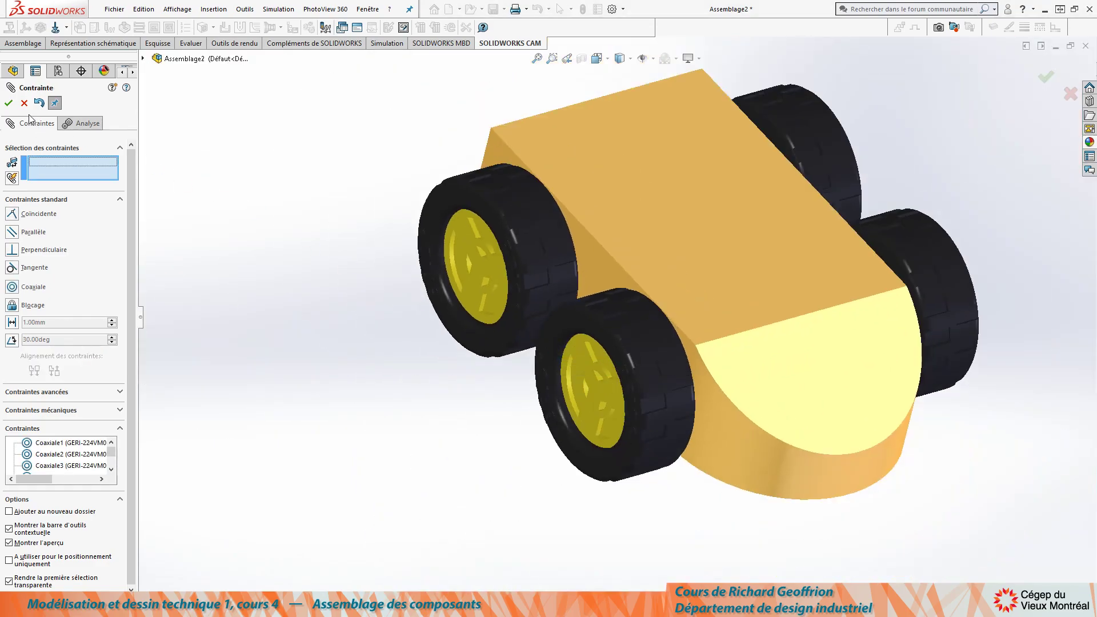
# Step: Close the Mate PropertyManager and orbit around the finished four-wheeled car assembly
pyautogui.click(8, 104)
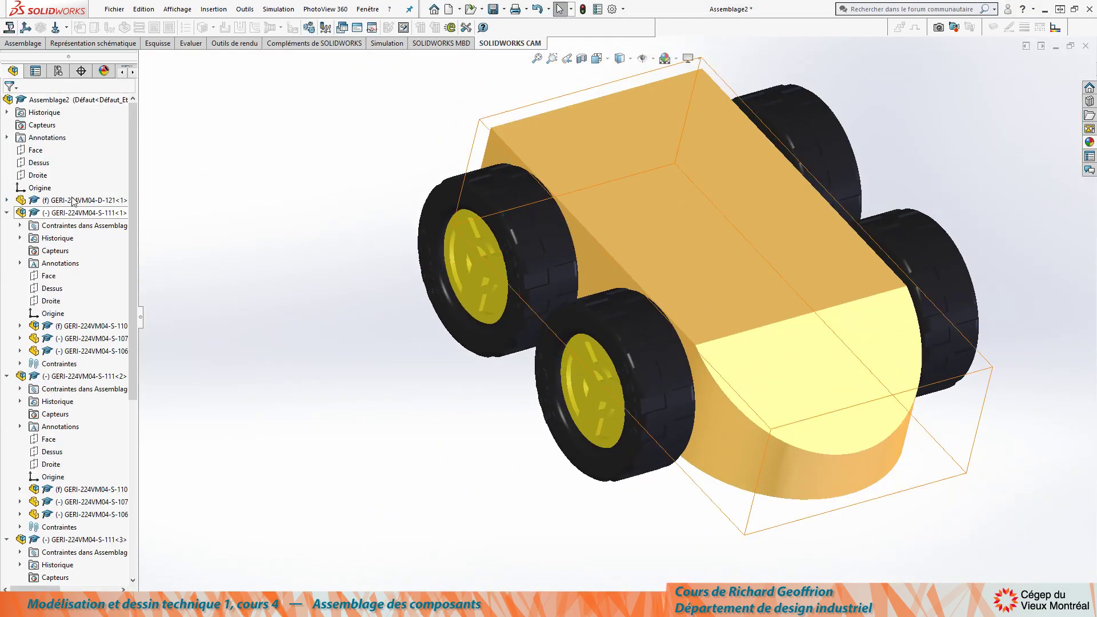
pyautogui.moveTo(359, 366)
pyautogui.mouseDown(button='middle')
pyautogui.moveTo(274, 195)
pyautogui.moveTo(323, 172)
pyautogui.moveTo(206, 209)
pyautogui.moveTo(282, 303)
pyautogui.moveTo(260, 287)
pyautogui.mouseUp(button='middle')
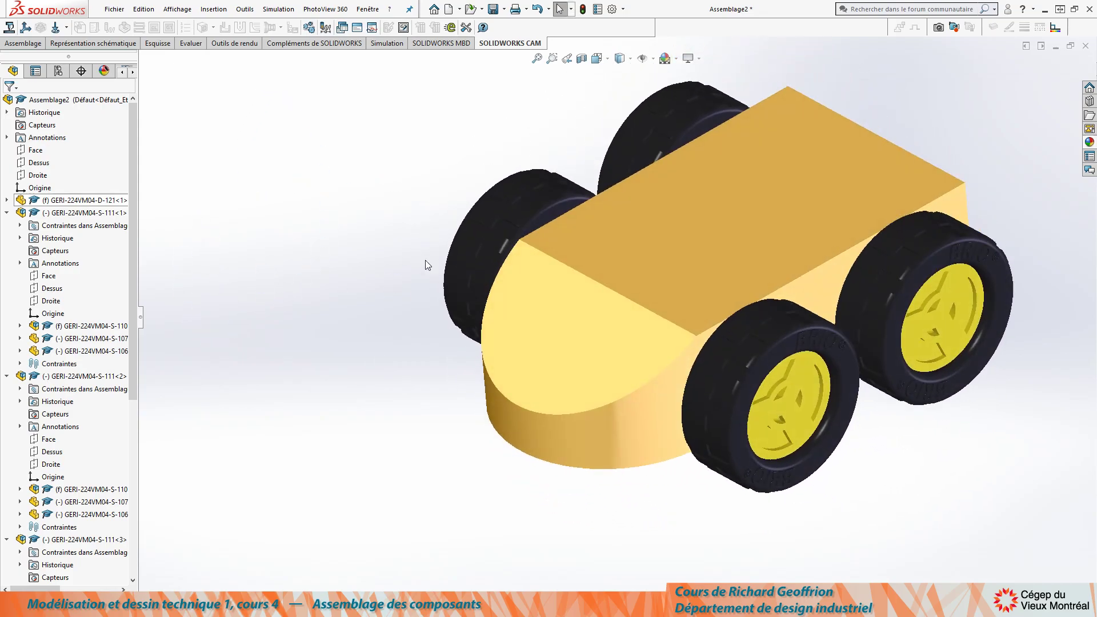
pyautogui.moveTo(426, 264)
pyautogui.mouseDown(button='middle')
pyautogui.moveTo(384, 292)
pyautogui.moveTo(550, 298)
pyautogui.moveTo(441, 303)
pyautogui.moveTo(572, 286)
pyautogui.mouseUp(button='middle')
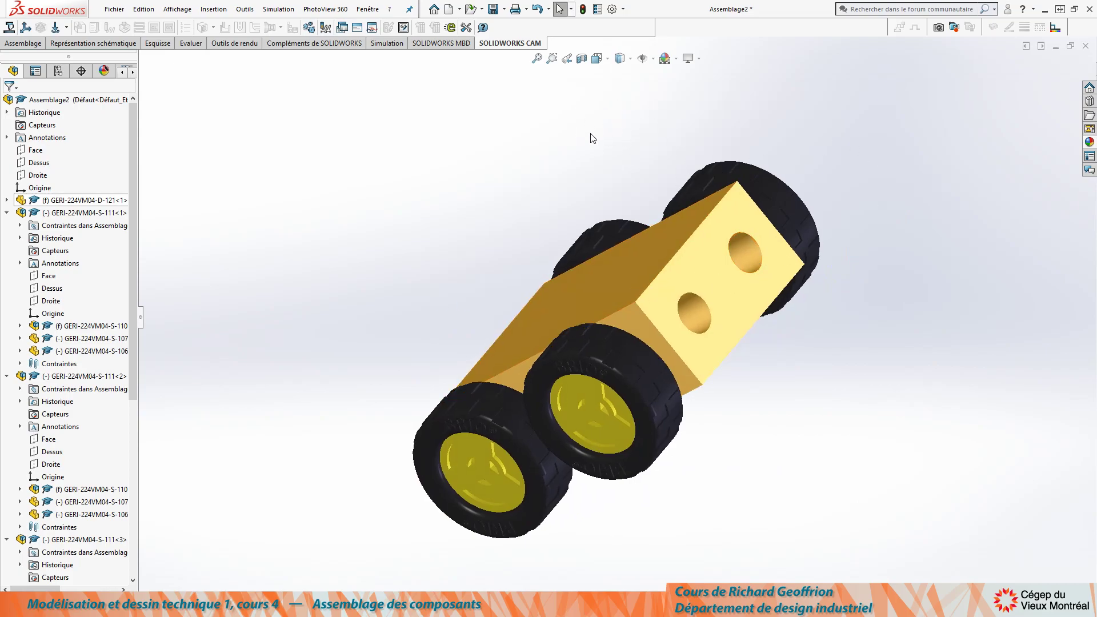
pyautogui.moveTo(593, 138)
pyautogui.mouseDown(button='middle')
pyautogui.moveTo(634, 108)
pyautogui.moveTo(733, 94)
pyautogui.moveTo(703, 108)
pyautogui.moveTo(725, 98)
pyautogui.moveTo(712, 103)
pyautogui.mouseUp(button='middle')
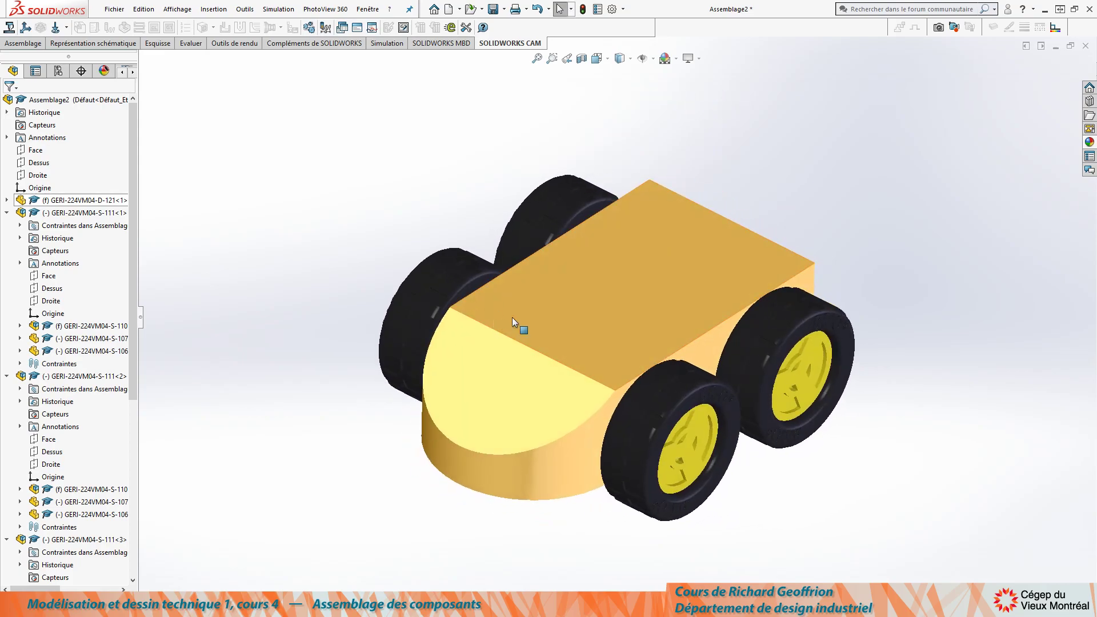
pyautogui.moveTo(513, 318)
pyautogui.mouseDown(button='middle')
pyautogui.moveTo(571, 278)
pyautogui.moveTo(588, 293)
pyautogui.moveTo(550, 318)
pyautogui.mouseUp(button='middle')
# Step: Insert the GERI-224VM04-S-105 pin part beside the block's end
pyautogui.press('i')
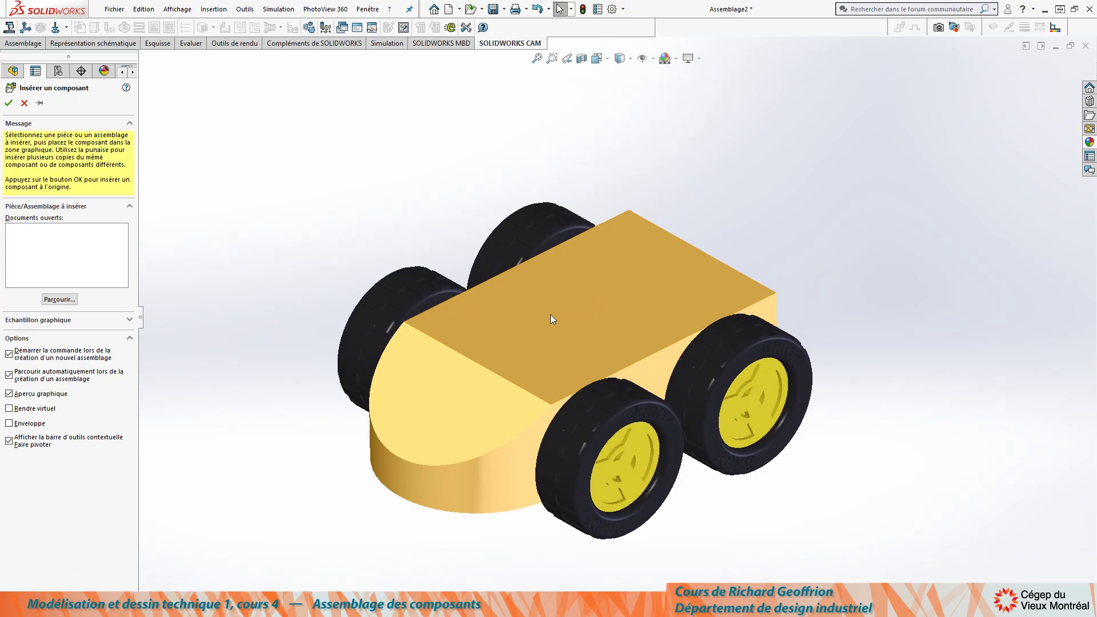
pyautogui.click(308, 283)
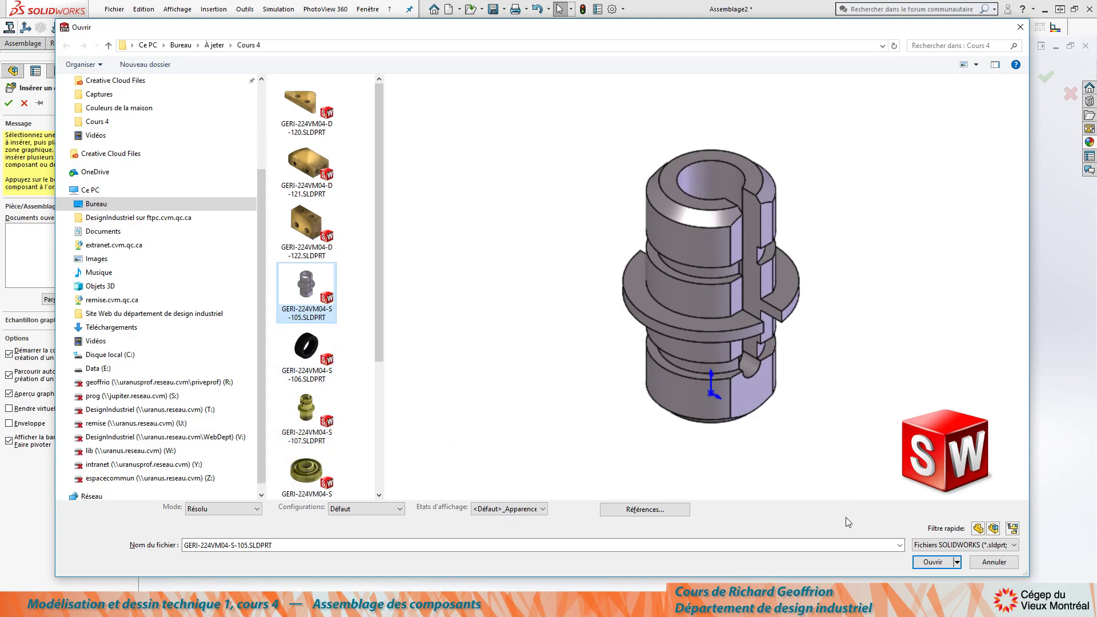
pyautogui.click(933, 567)
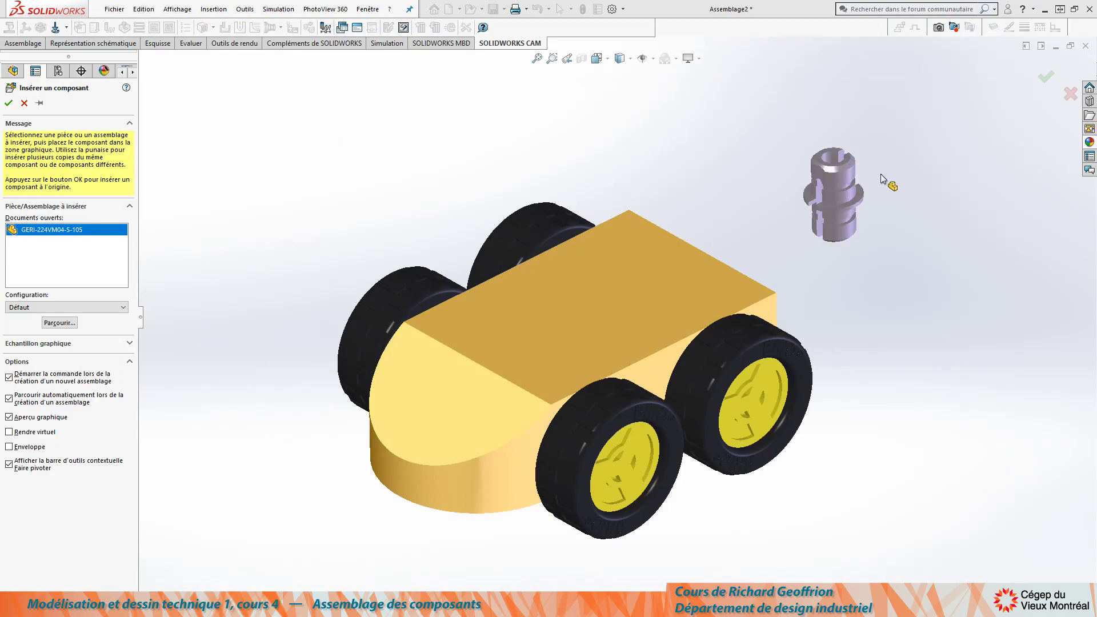
pyautogui.click(619, 194)
pyautogui.moveTo(662, 164); pyautogui.dragTo(576, 160, button='middle')
pyautogui.scroll(-3, 776, 229)
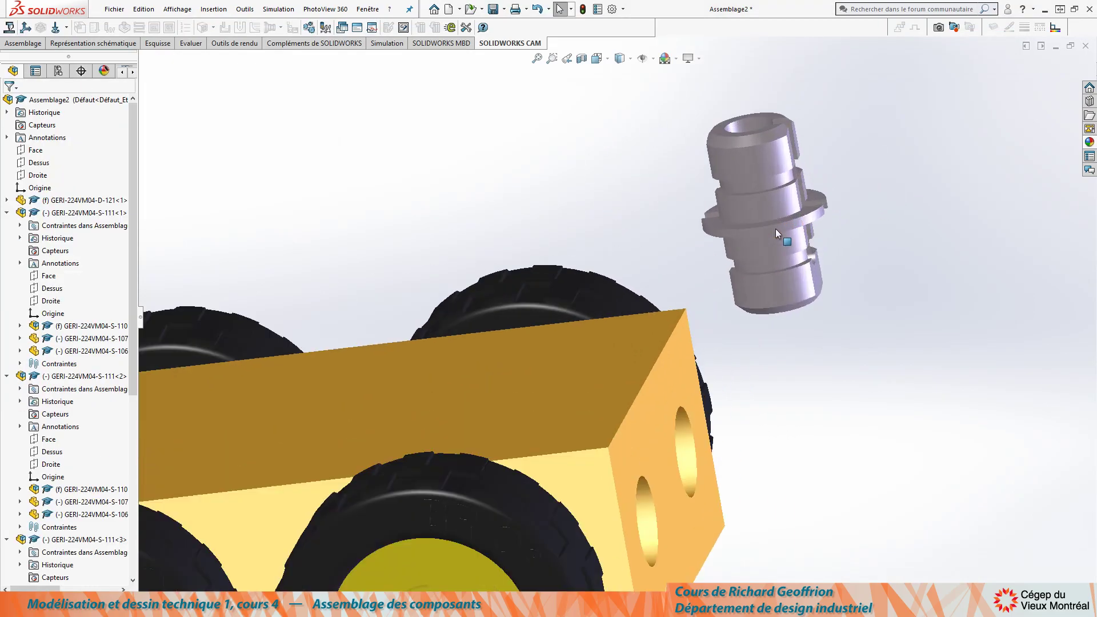
# Step: Mate the S-105 pin coaxially with the upper hole in the block's end face
pyautogui.click(773, 248)
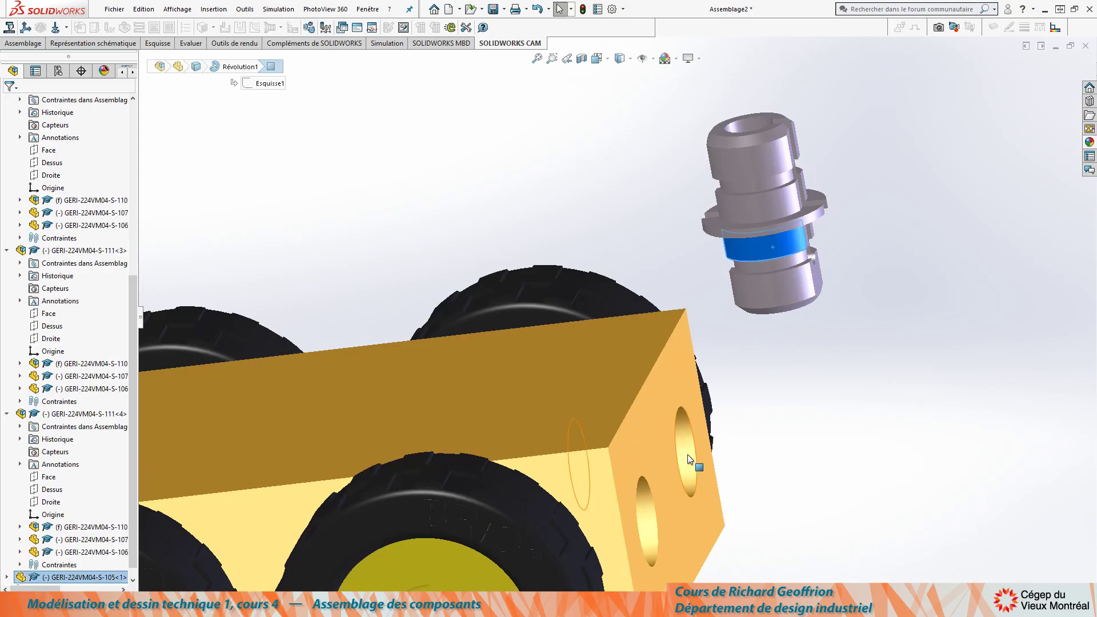
pyautogui.keyDown('ctrl'); pyautogui.click(688, 454); pyautogui.keyUp('ctrl')
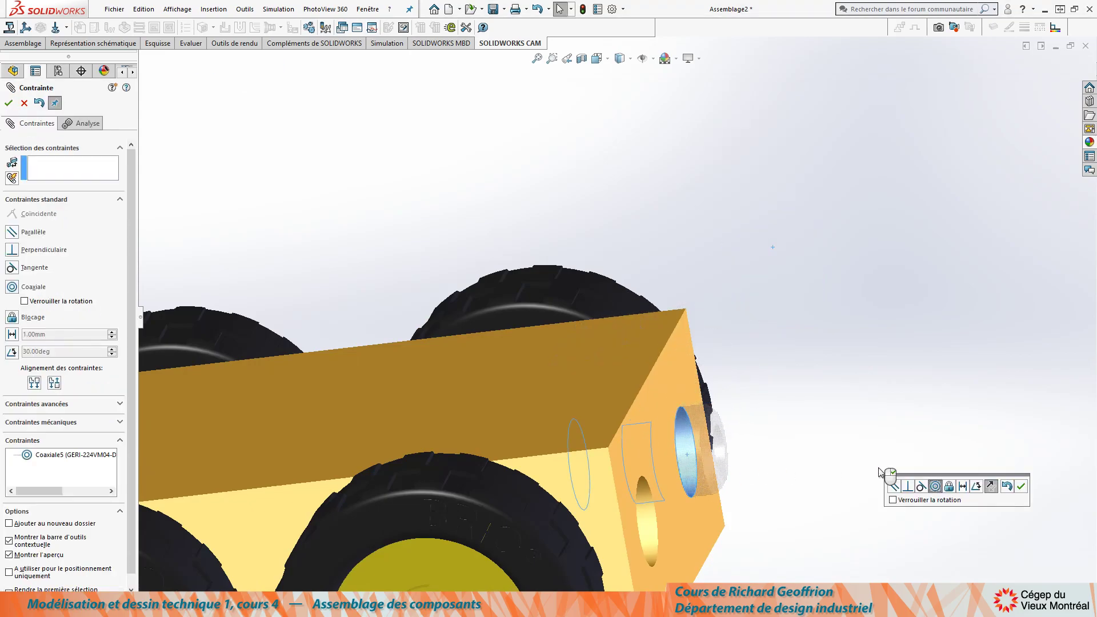
pyautogui.click(883, 474)
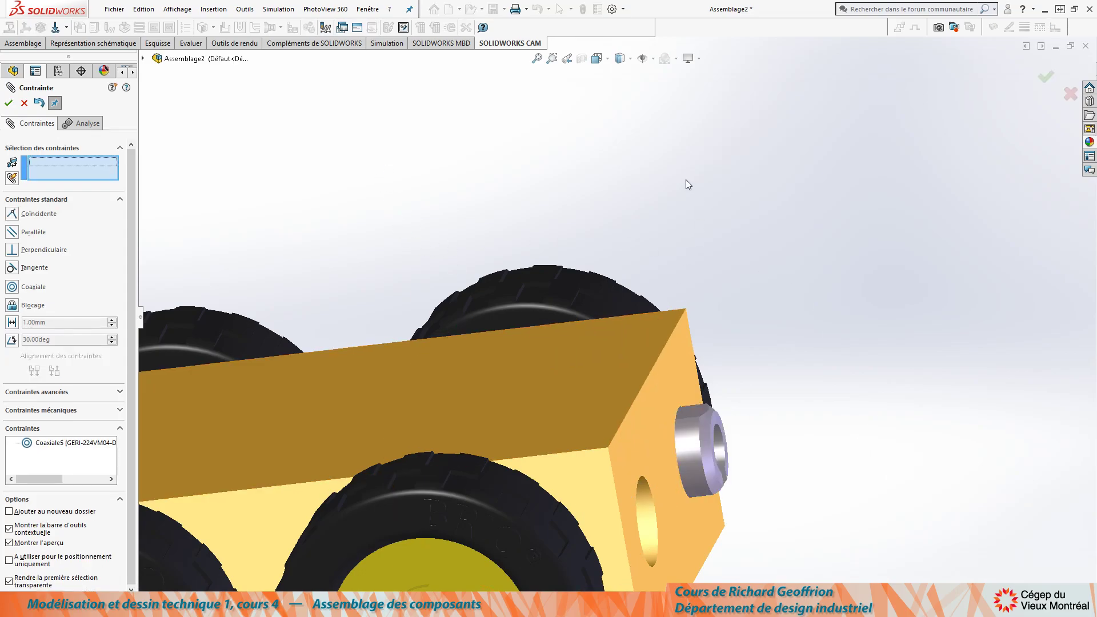
pyautogui.moveTo(686, 181)
pyautogui.mouseDown(button='middle')
pyautogui.moveTo(613, 159)
pyautogui.moveTo(647, 202)
pyautogui.moveTo(673, 144)
pyautogui.mouseUp(button='middle')
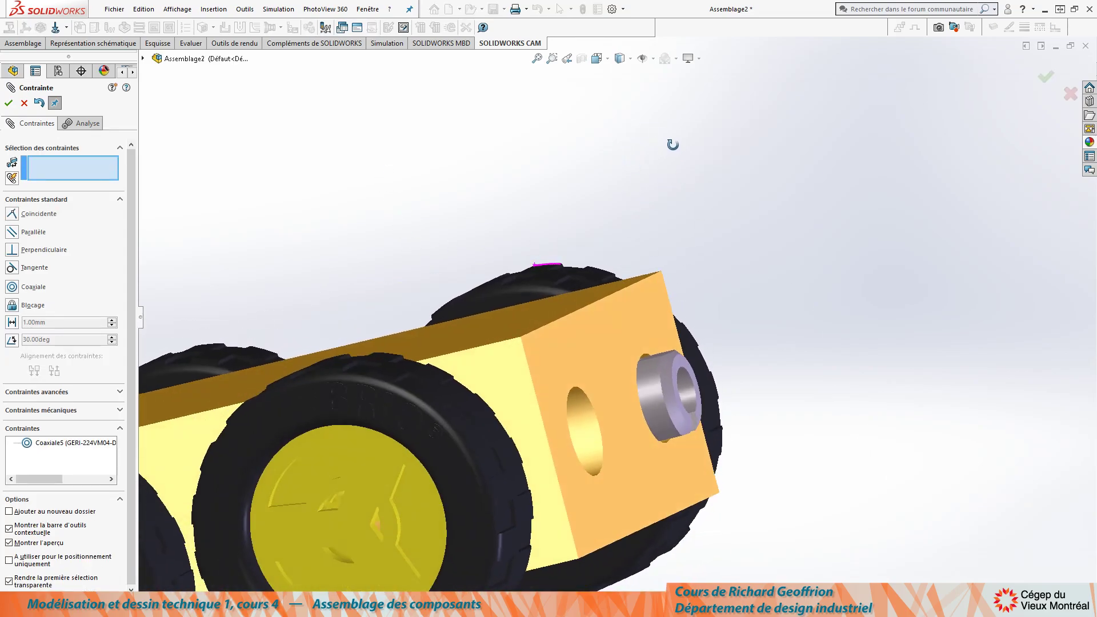
pyautogui.click(664, 400)
pyautogui.moveTo(664, 400); pyautogui.dragTo(906, 315)
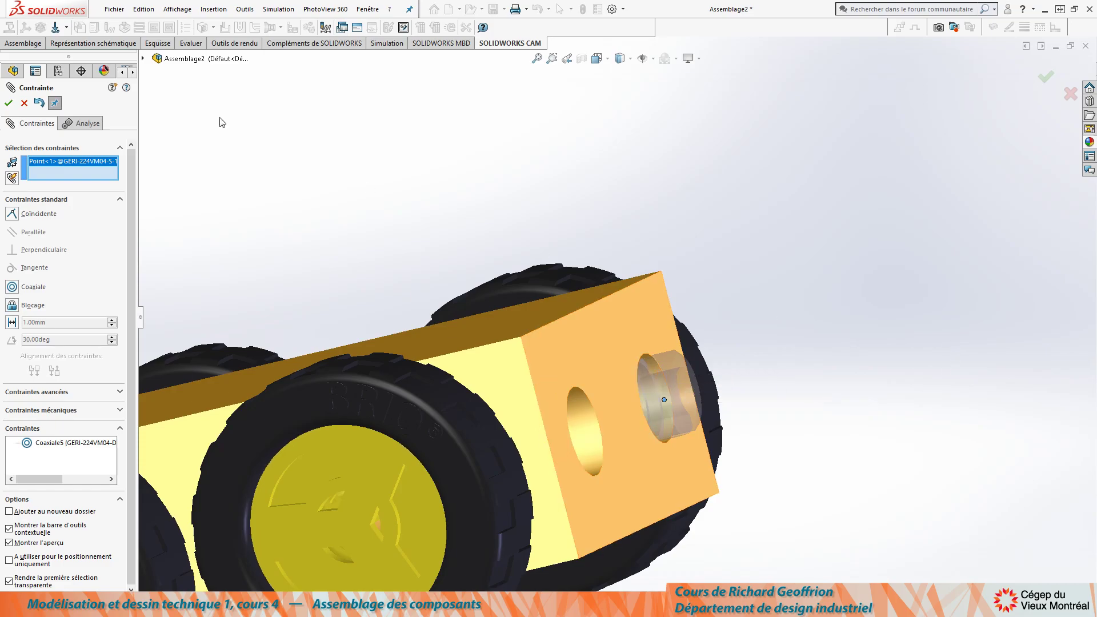
pyautogui.click(24, 103)
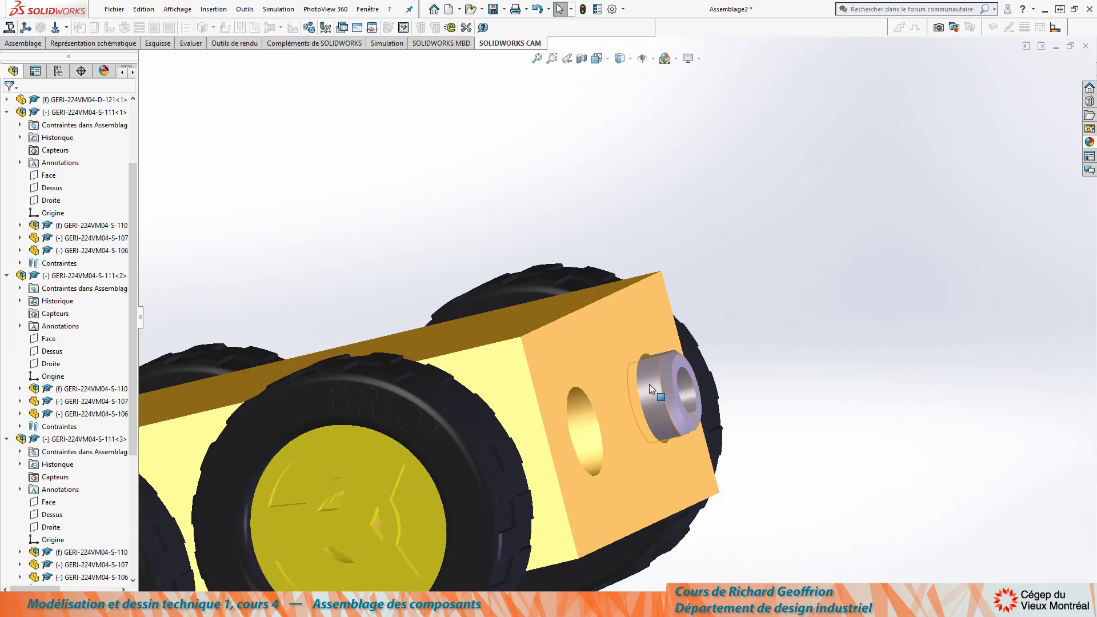
# Step: Pull the pin back out and orbit to show the end-face holes and pin flange
pyautogui.moveTo(662, 389); pyautogui.dragTo(937, 256)
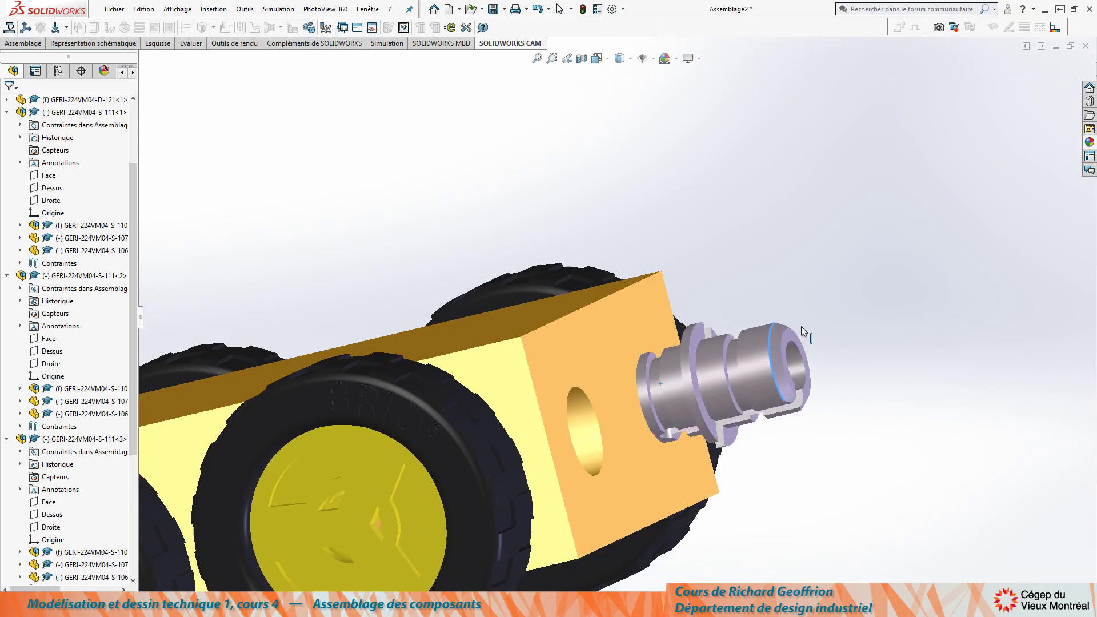
pyautogui.moveTo(658, 254)
pyautogui.mouseDown(button='middle')
pyautogui.moveTo(711, 231)
pyautogui.moveTo(735, 319)
pyautogui.moveTo(726, 305)
pyautogui.moveTo(691, 303)
pyautogui.mouseUp(button='middle')
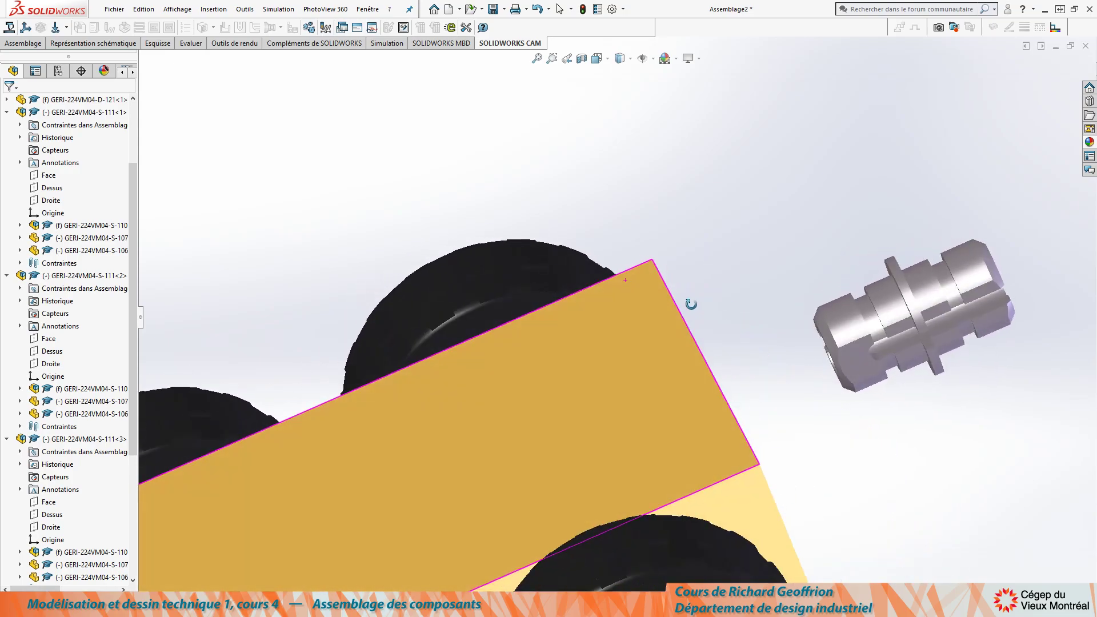
pyautogui.moveTo(719, 252); pyautogui.dragTo(703, 259, button='middle')
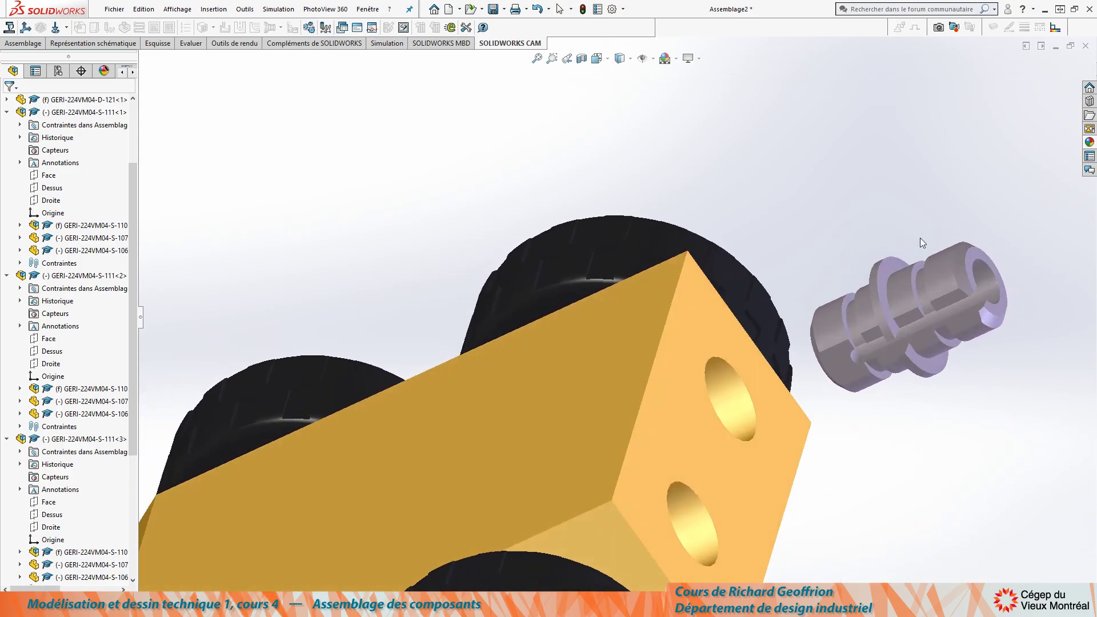
pyautogui.click(953, 296)
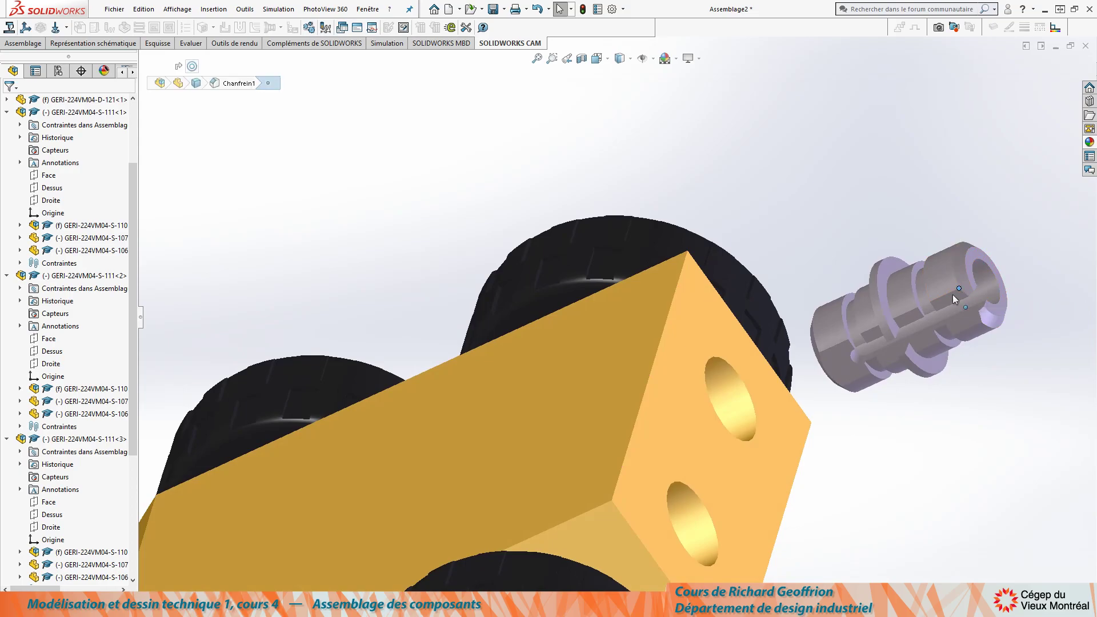
pyautogui.click(914, 462)
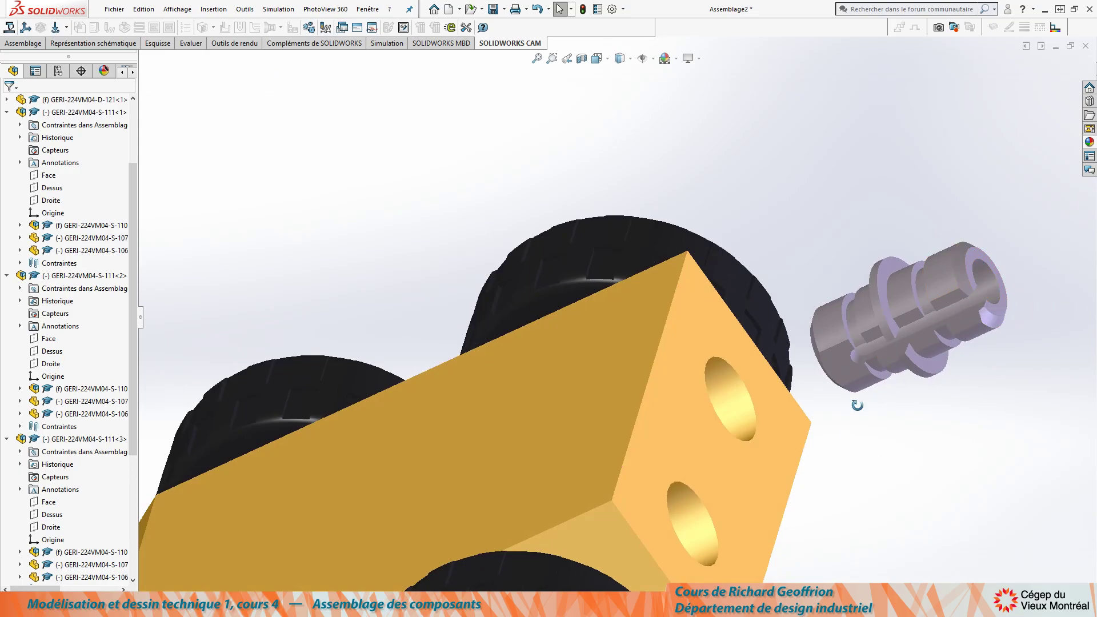
pyautogui.moveTo(858, 405); pyautogui.dragTo(1016, 205, button='middle')
pyautogui.scroll(-5, 899, 323)
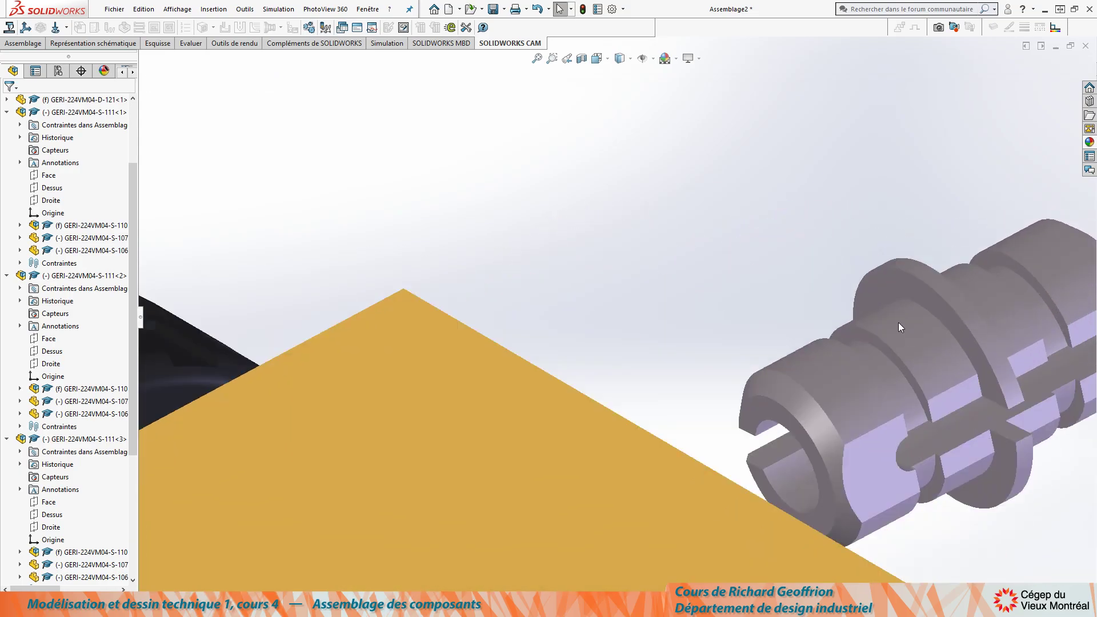
# Step: Make the pin's flange ring coincident with the block's end face
pyautogui.click(911, 288)
pyautogui.moveTo(753, 237); pyautogui.dragTo(706, 298, button='middle')
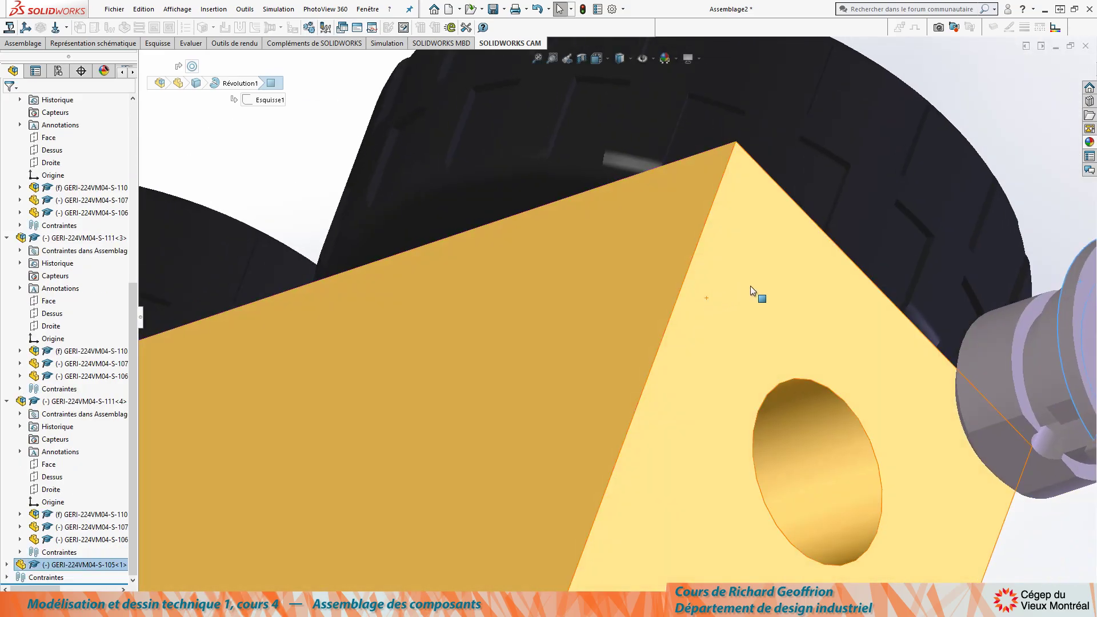
pyautogui.click(756, 266)
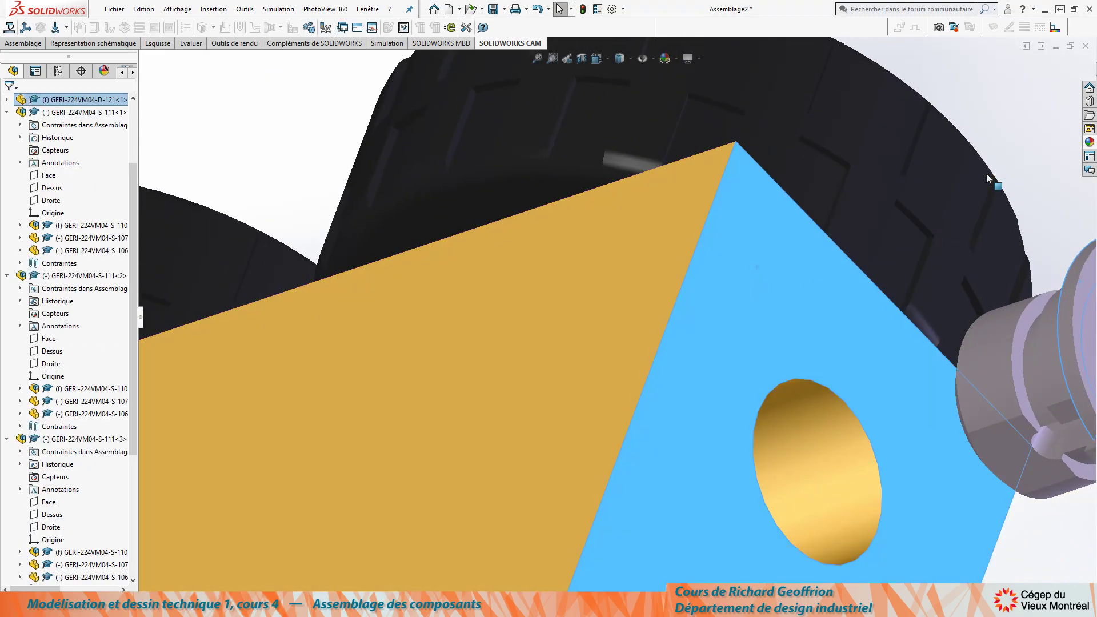
pyautogui.keyDown('ctrl'); pyautogui.click(986, 173); pyautogui.keyUp('ctrl')
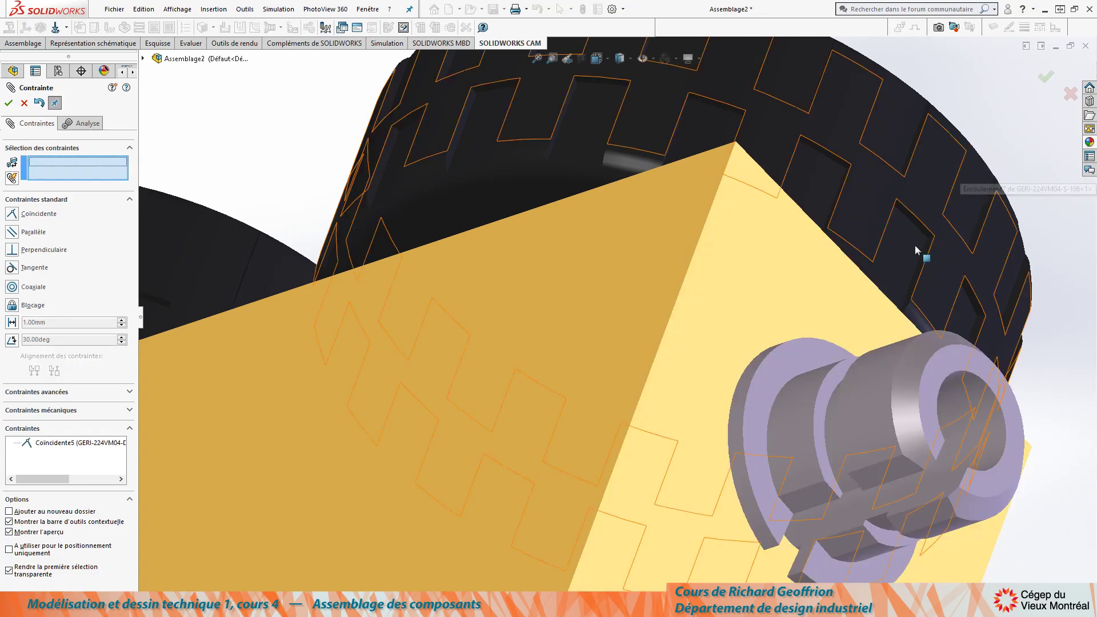
pyautogui.scroll(5, 915, 247)
pyautogui.click(9, 105)
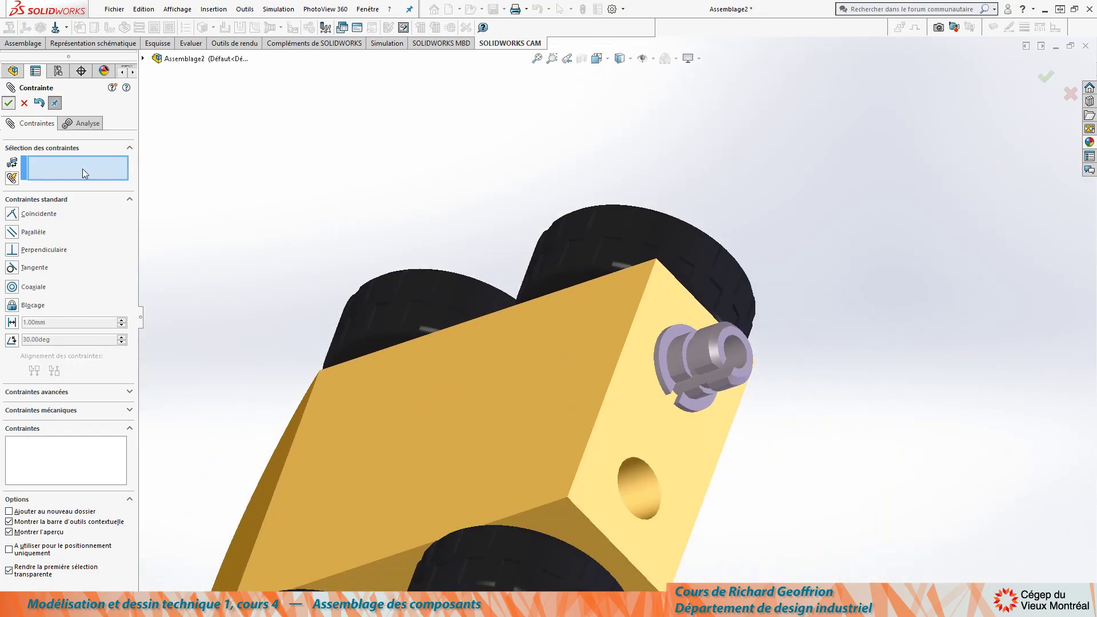
# Step: Copy the mated S-105 pin to add a second pin to the assembly
pyautogui.click(706, 348)
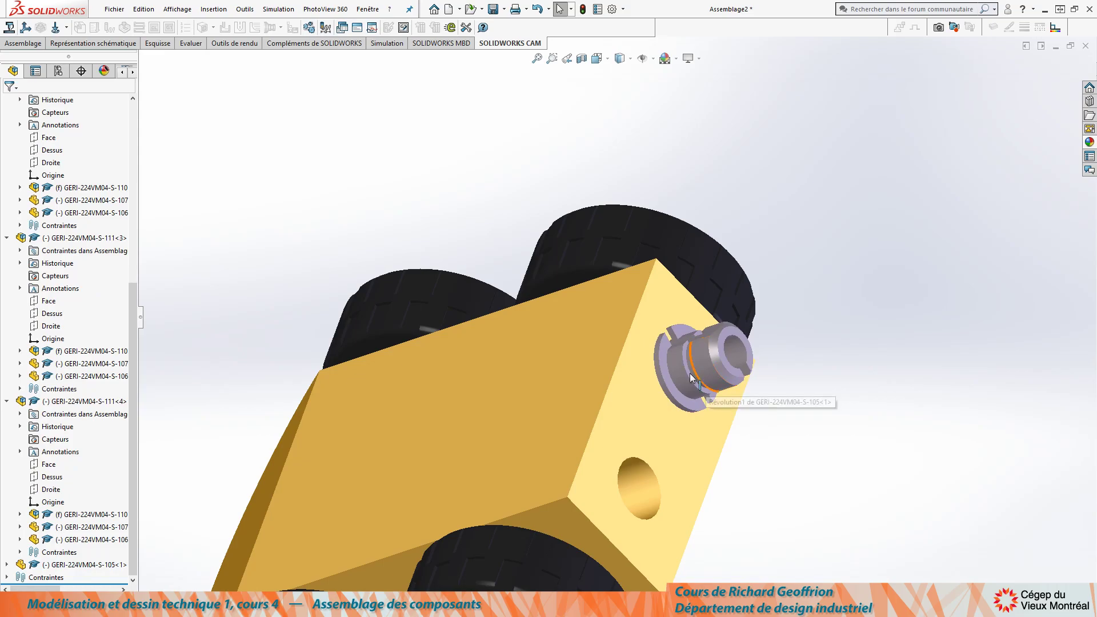
pyautogui.keyDown('ctrl'); pyautogui.moveTo(698, 362); pyautogui.dragTo(840, 501); pyautogui.keyUp('ctrl')
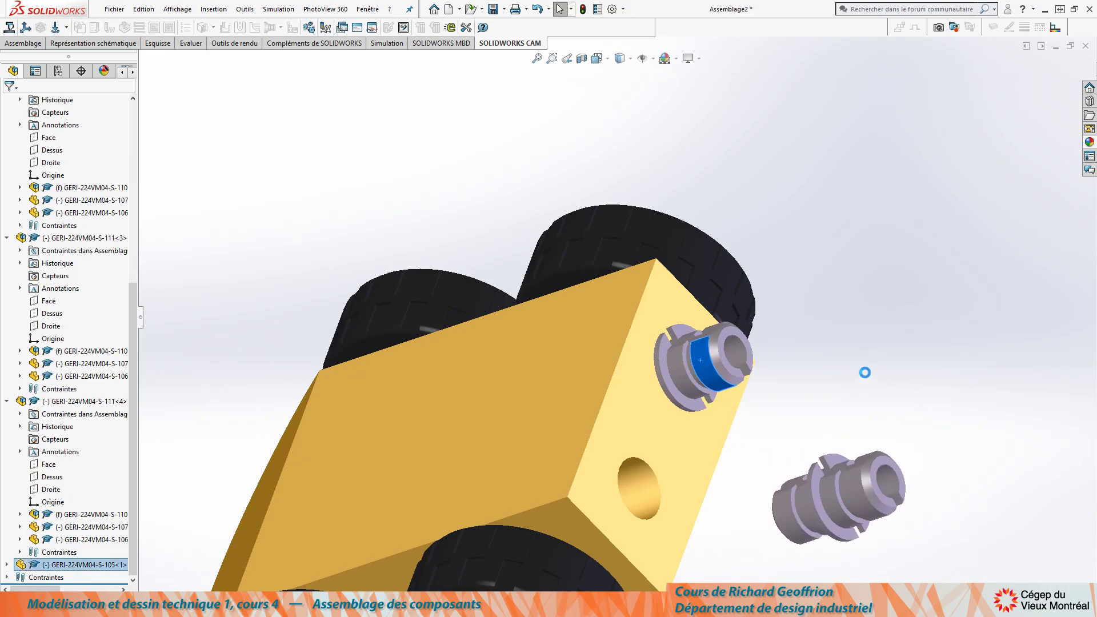
pyautogui.moveTo(809, 370)
pyautogui.mouseDown(button='middle')
pyautogui.moveTo(815, 279)
pyautogui.moveTo(670, 427)
pyautogui.mouseUp(button='middle')
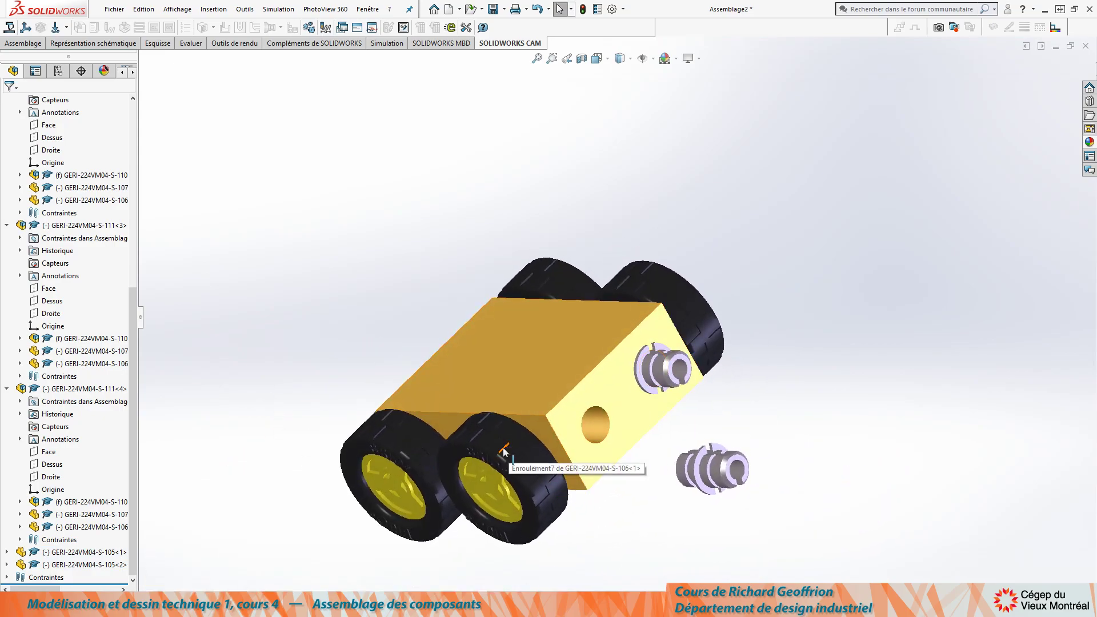
# Step: Drop a tire copy into the scene, then delete that stray tire
pyautogui.keyDown('ctrl'); pyautogui.moveTo(505, 452); pyautogui.dragTo(845, 319); pyautogui.keyUp('ctrl')
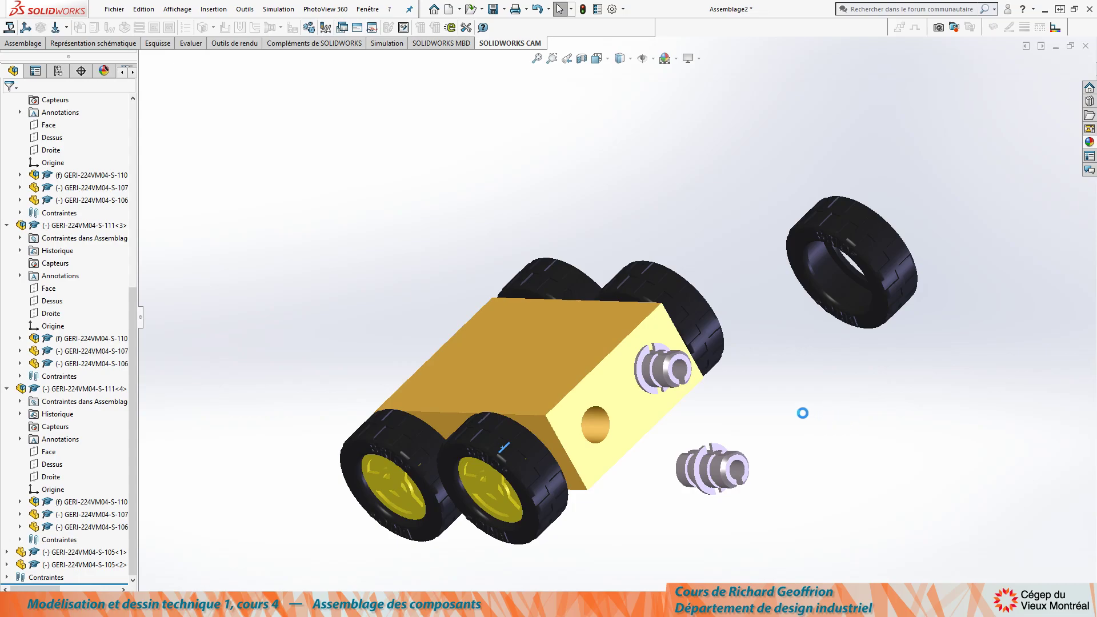
pyautogui.moveTo(823, 330); pyautogui.dragTo(869, 358, button='middle')
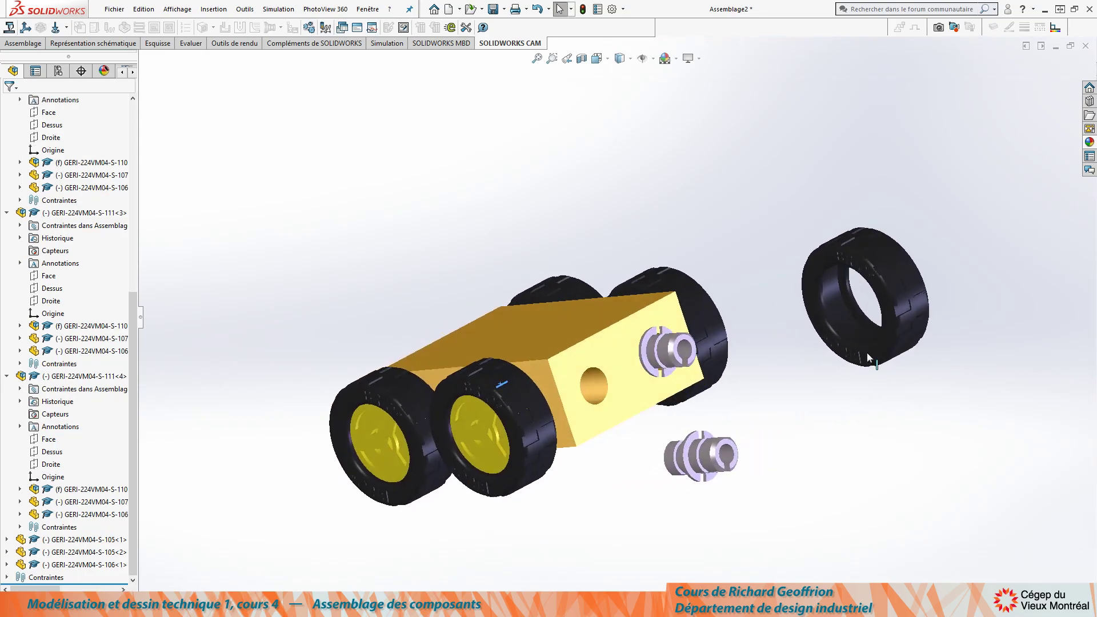
pyautogui.click(865, 263)
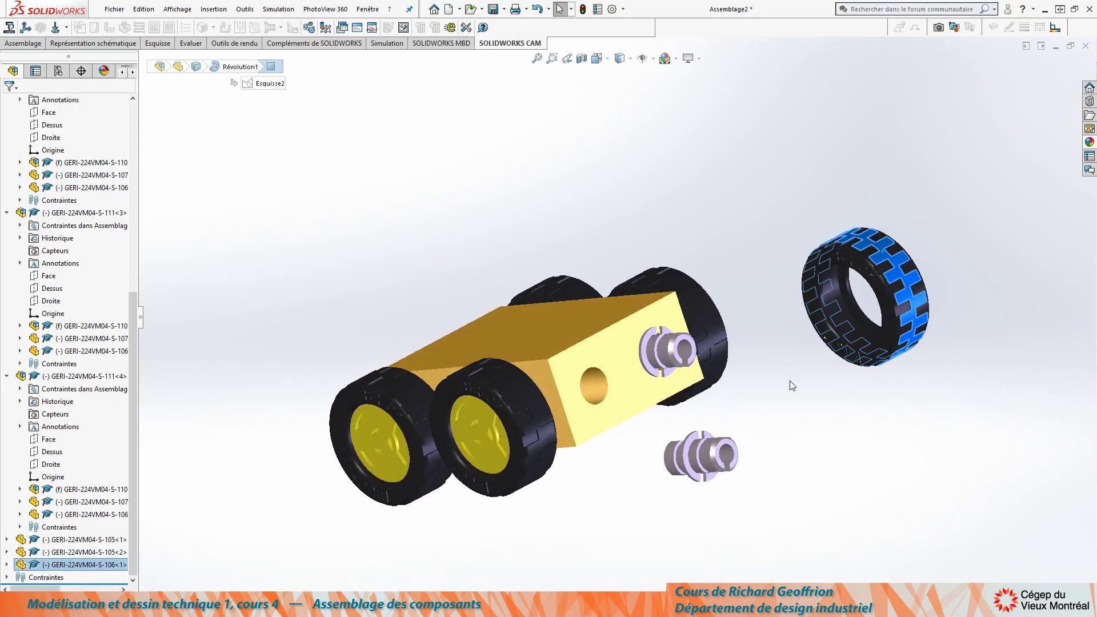
pyautogui.press('Delete')
pyautogui.press('Return')
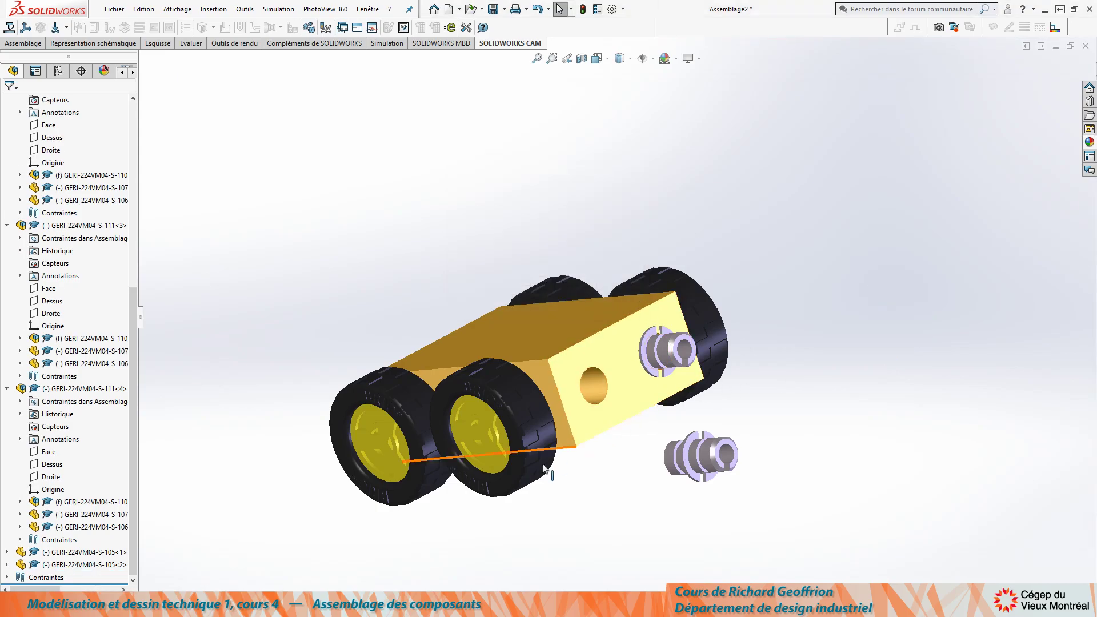
pyautogui.moveTo(485, 475)
pyautogui.mouseDown(button='middle')
pyautogui.moveTo(548, 424)
pyautogui.moveTo(643, 433)
pyautogui.moveTo(678, 496)
pyautogui.mouseUp(button='middle')
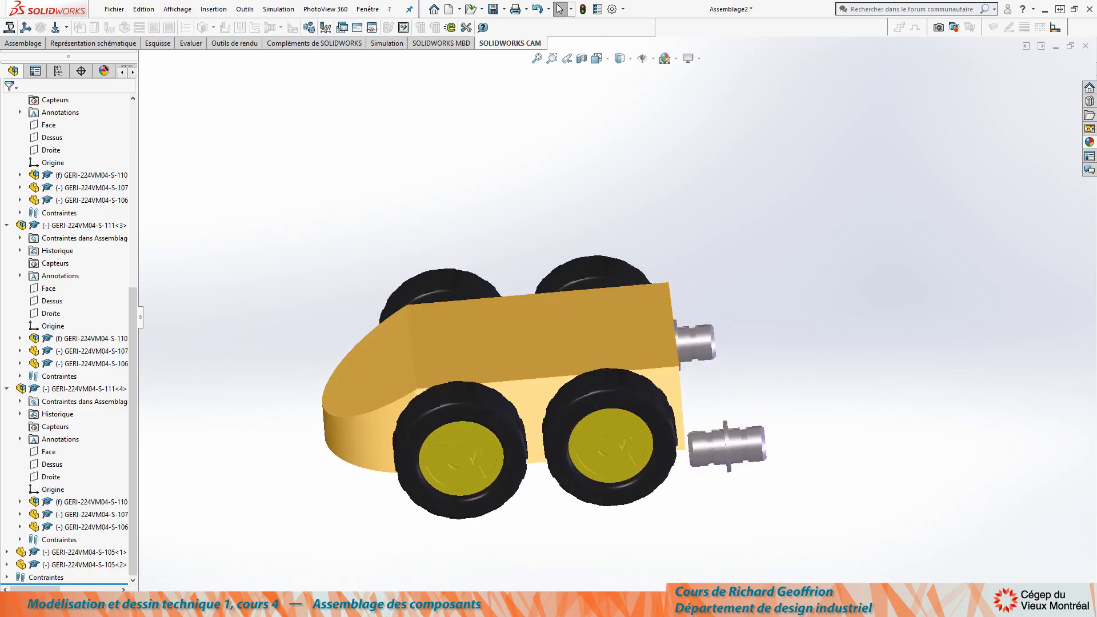
# Step: Collapse the four wheels' branches in the FeatureManager tree
pyautogui.click(7, 225)
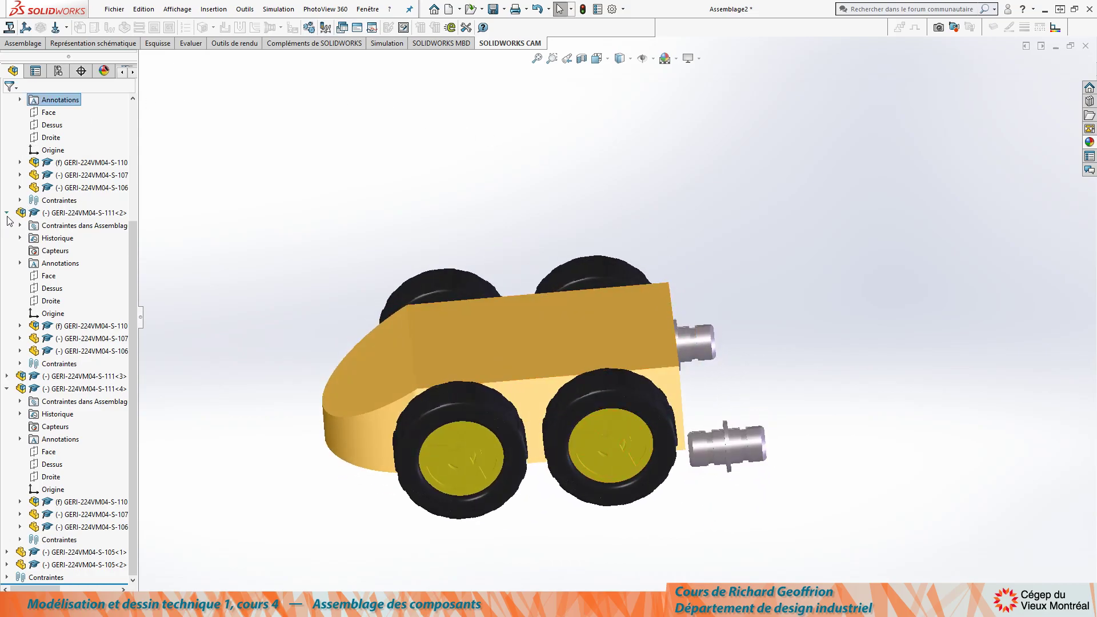
pyautogui.click(7, 213)
pyautogui.click(7, 213)
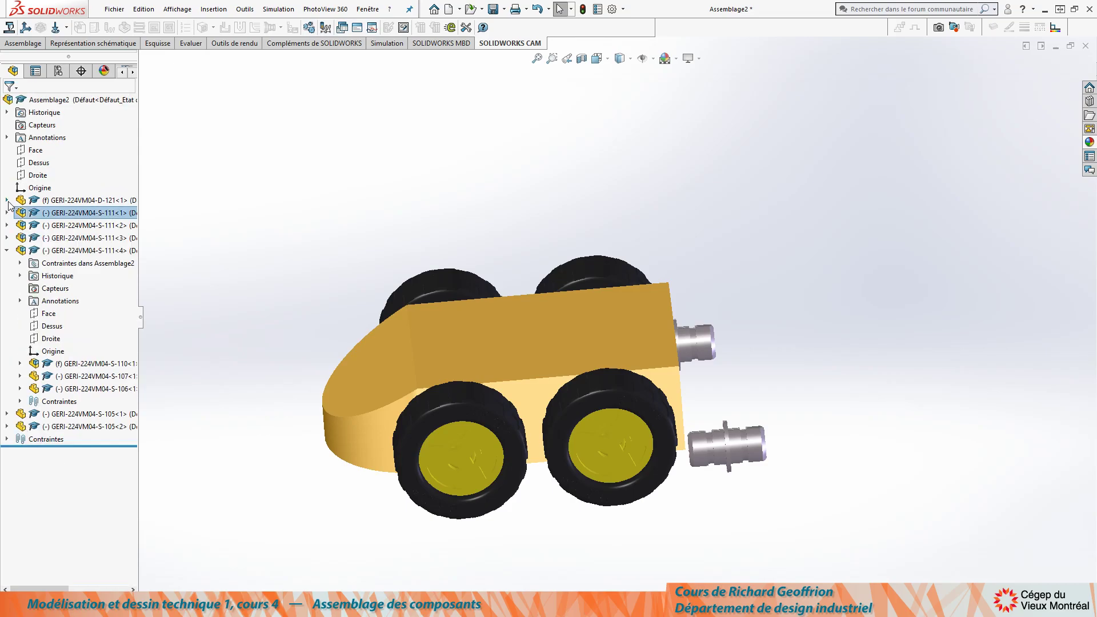
pyautogui.click(7, 251)
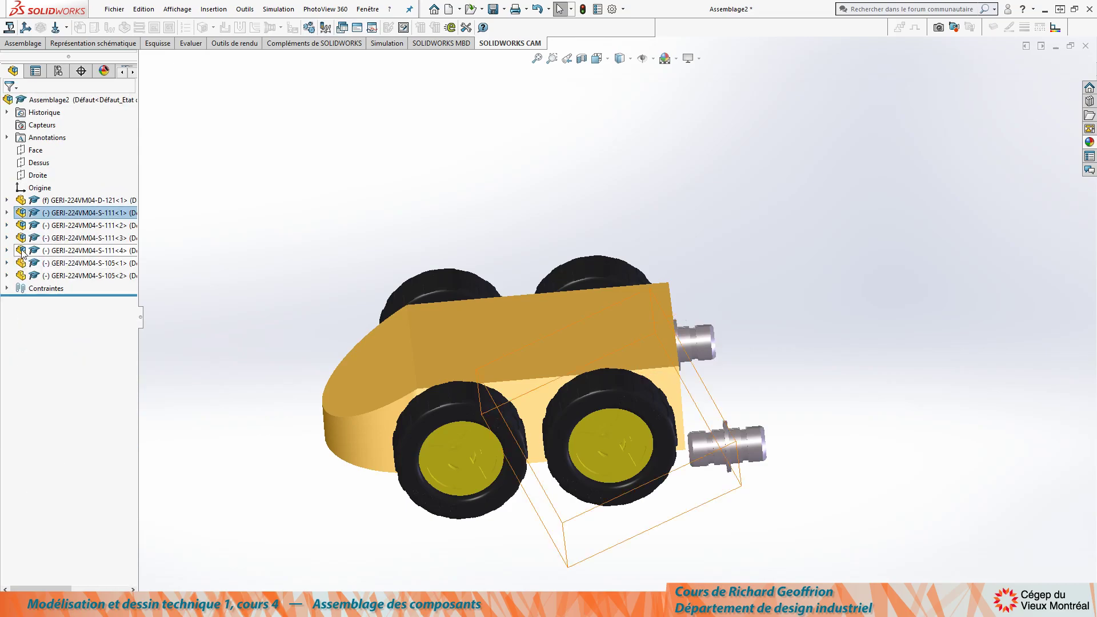
# Step: Delete the extra blue wheel copy together with its mates
pyautogui.moveTo(86, 251)
pyautogui.moveTo(22, 254); pyautogui.dragTo(839, 160)
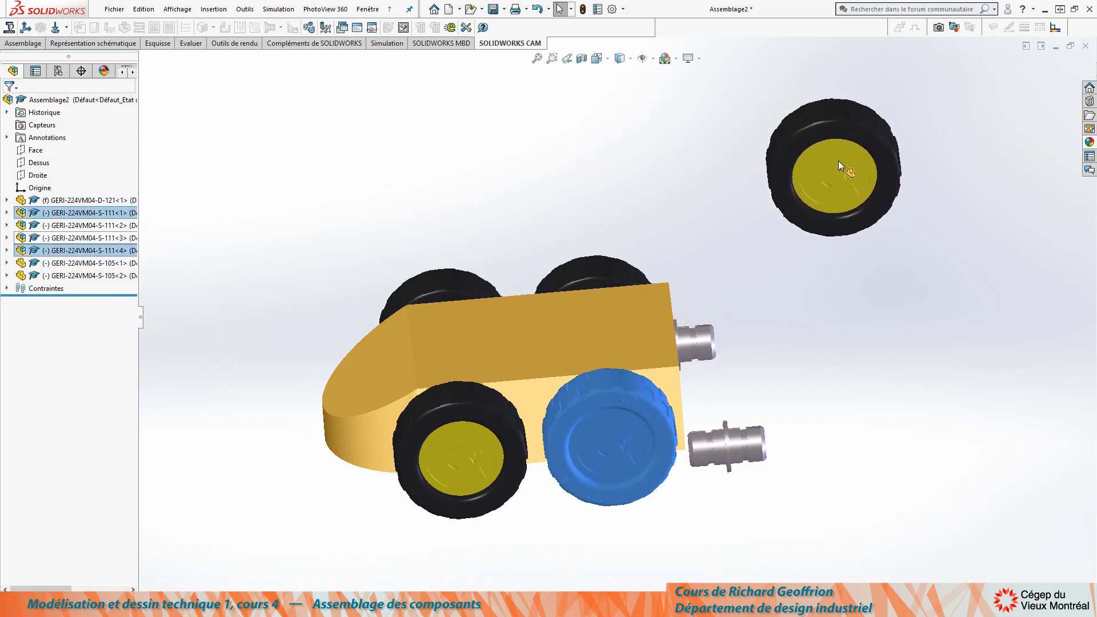
pyautogui.moveTo(658, 171)
pyautogui.mouseDown(button='middle')
pyautogui.moveTo(752, 247)
pyautogui.moveTo(680, 161)
pyautogui.moveTo(711, 114)
pyautogui.mouseUp(button='middle')
pyautogui.moveTo(681, 90); pyautogui.dragTo(935, 270)
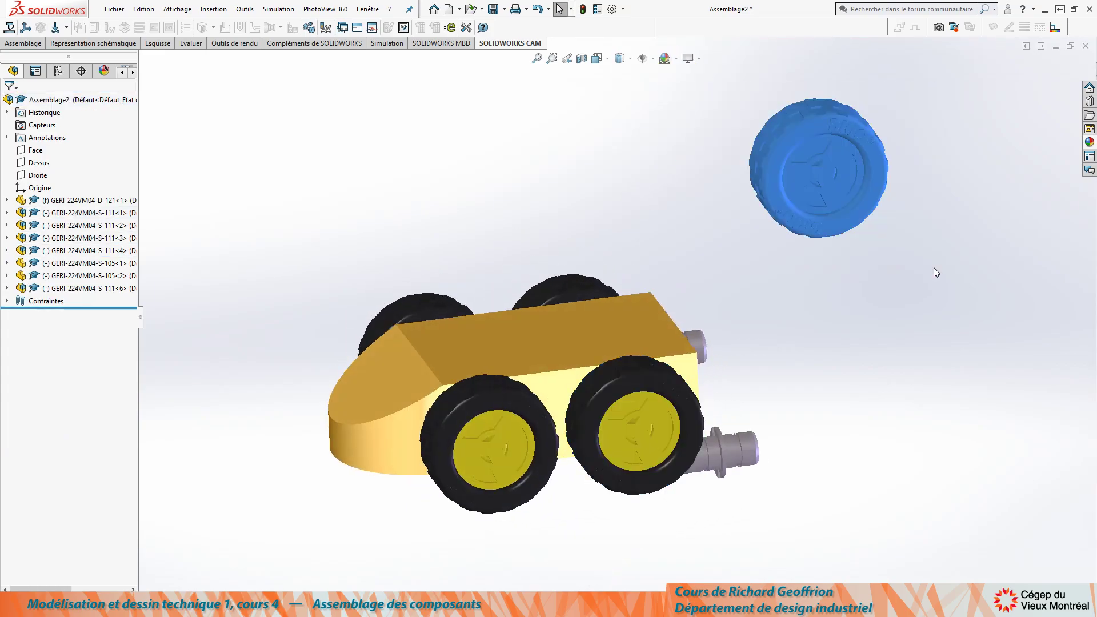
pyautogui.press('Delete')
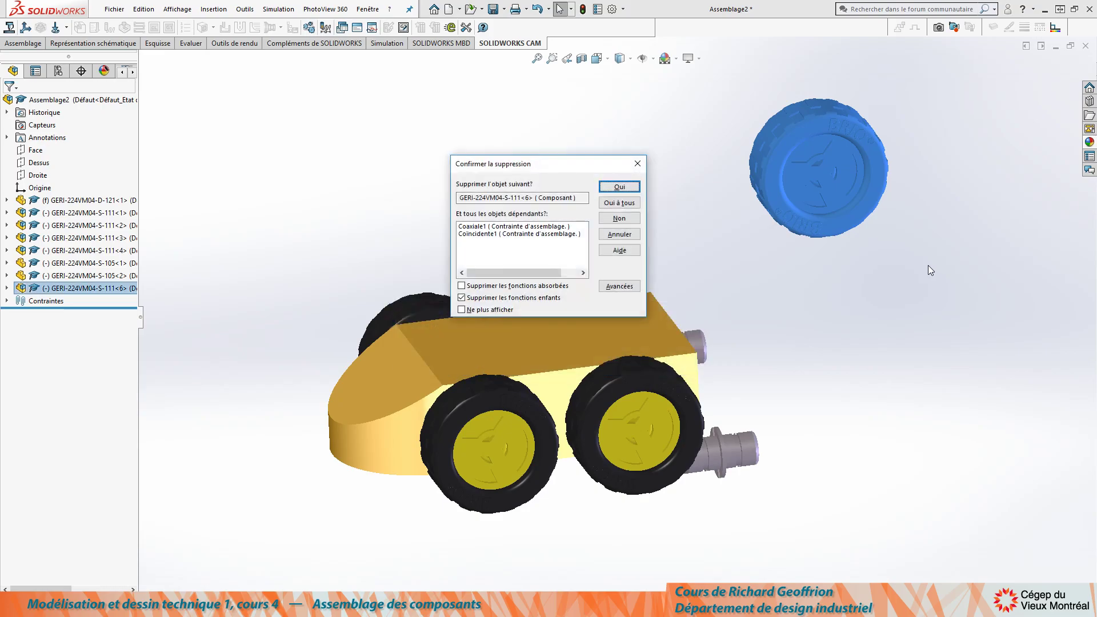
pyautogui.click(615, 187)
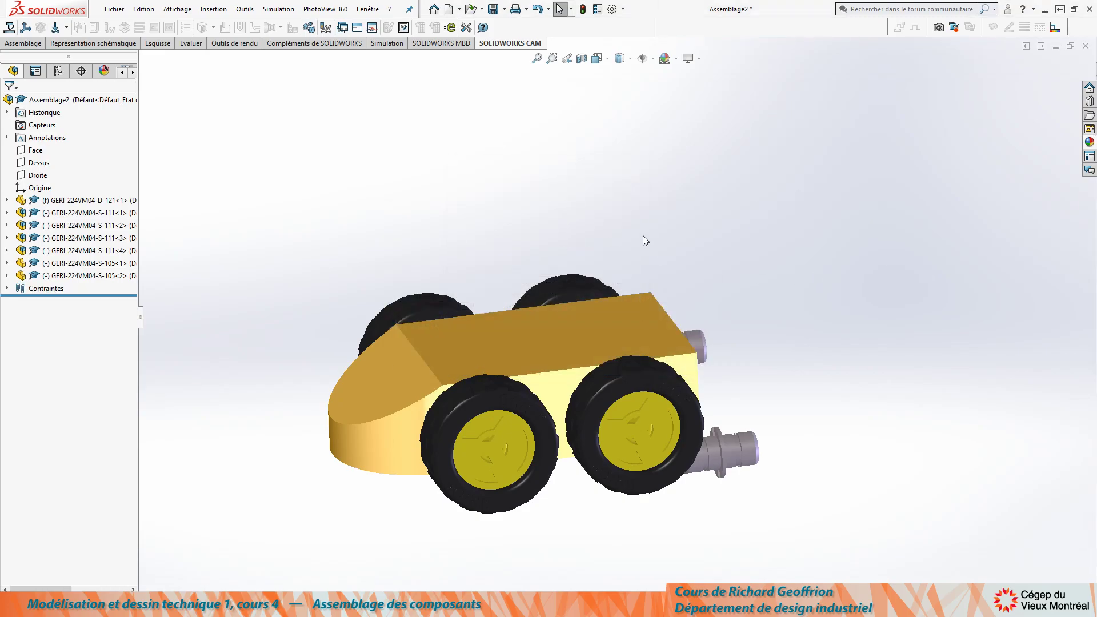
pyautogui.moveTo(643, 236); pyautogui.dragTo(568, 280, button='middle')
# Step: Mate the loose pin coaxial with the empty hole in the body's rear face
pyautogui.scroll(-2, 660, 539)
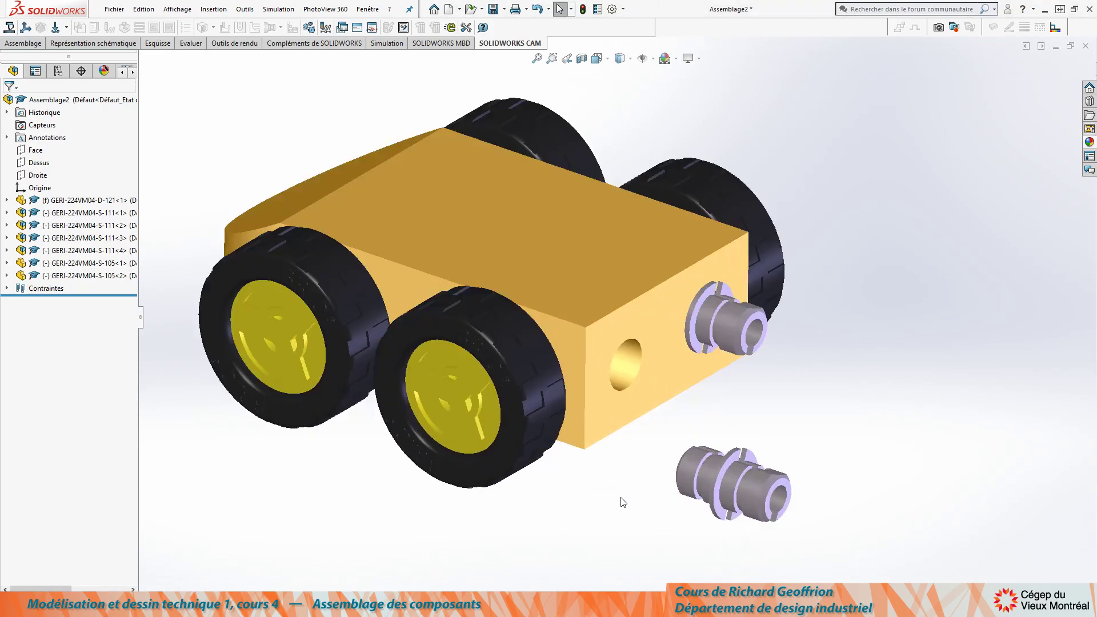
pyautogui.scroll(-2, 623, 503)
pyautogui.click(718, 442)
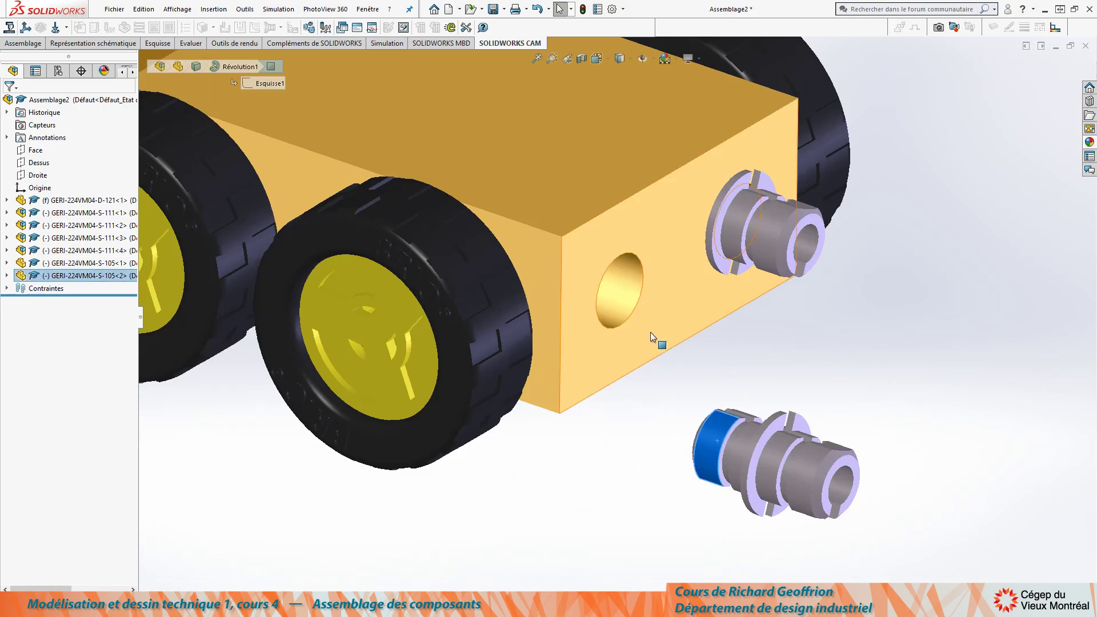
pyautogui.keyDown('ctrl'); pyautogui.click(627, 285); pyautogui.keyUp('ctrl')
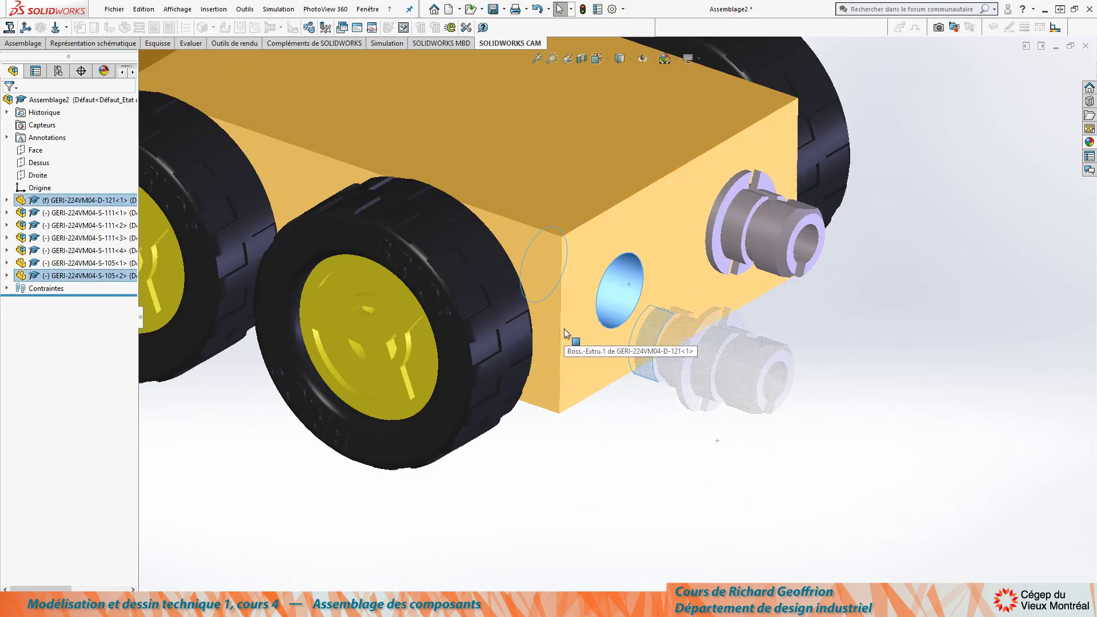
pyautogui.click(707, 347)
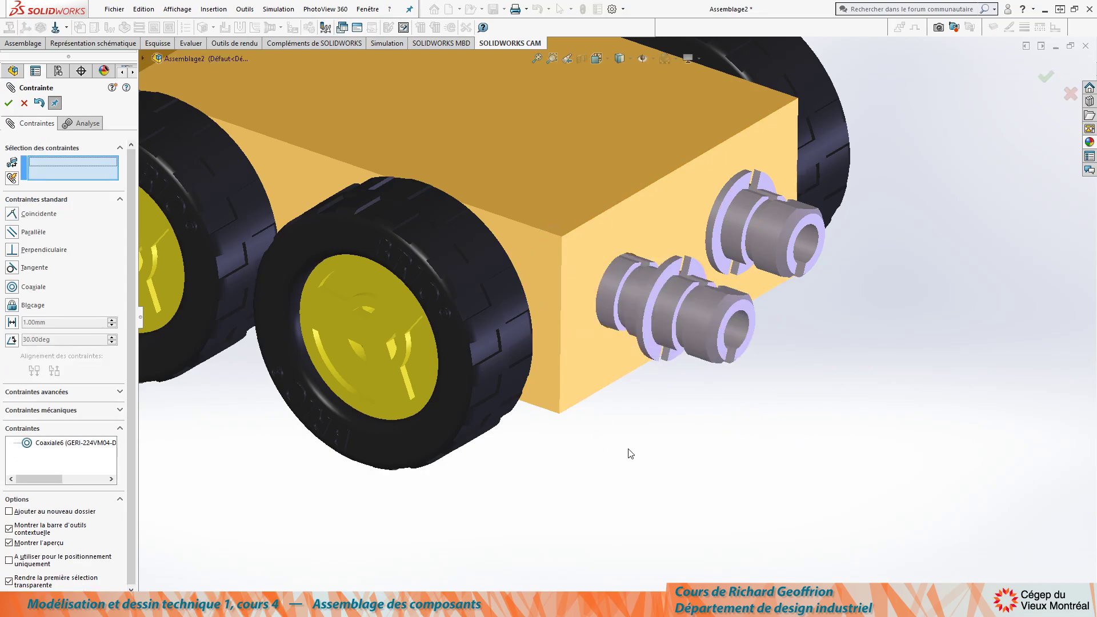
# Step: Make the pin's shoulder coincident with the rear face and finish mating
pyautogui.moveTo(629, 451)
pyautogui.mouseDown(button='middle')
pyautogui.moveTo(678, 513)
pyautogui.moveTo(694, 357)
pyautogui.mouseUp(button='middle')
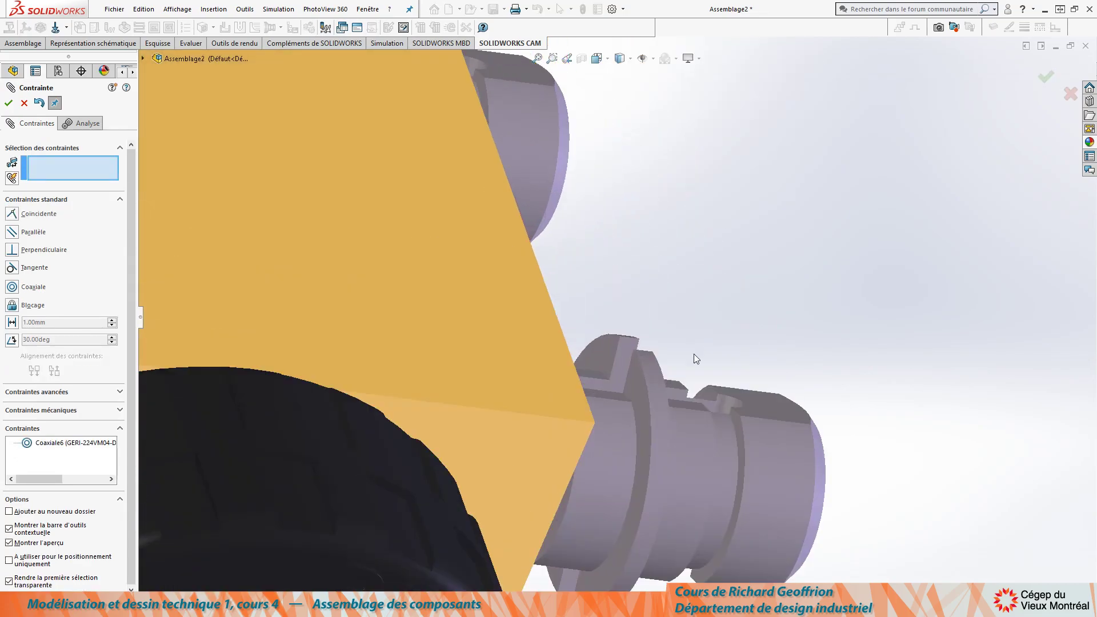
pyautogui.click(642, 415)
pyautogui.moveTo(599, 413)
pyautogui.mouseDown(button='middle')
pyautogui.moveTo(526, 417)
pyautogui.moveTo(564, 296)
pyautogui.mouseUp(button='middle')
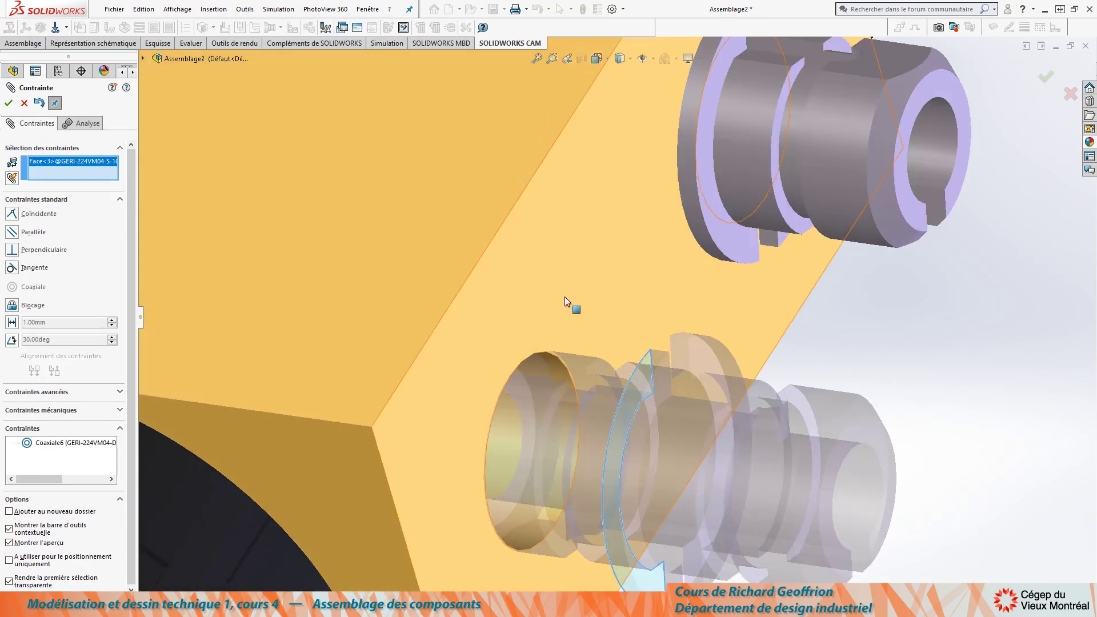
pyautogui.click(564, 297)
pyautogui.press('Return')
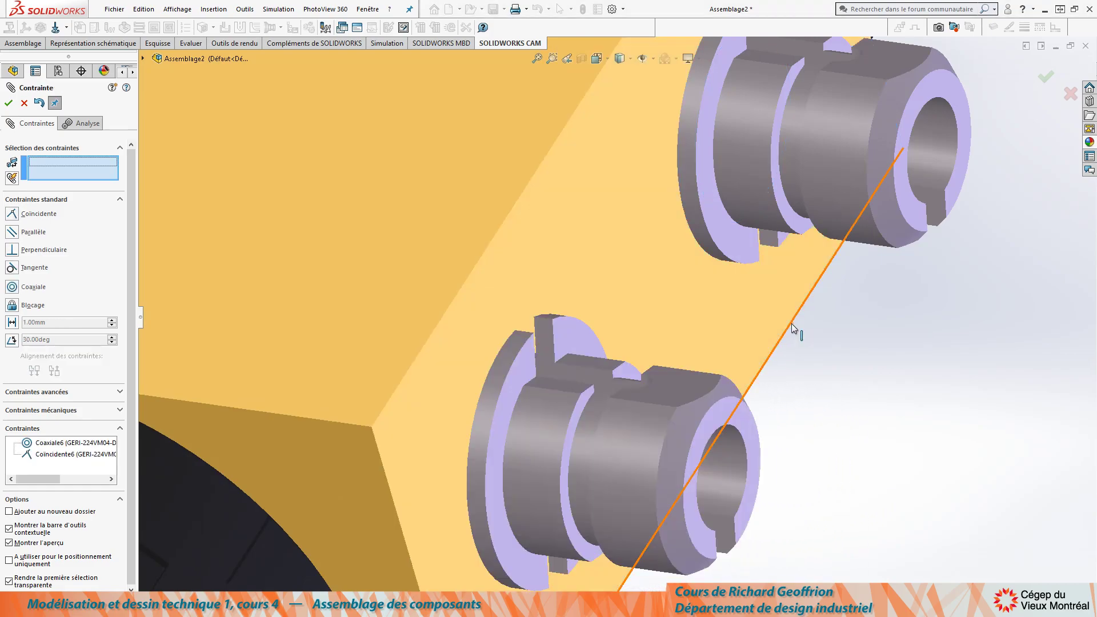
pyautogui.scroll(5, 791, 324)
pyautogui.scroll(3, 524, 293)
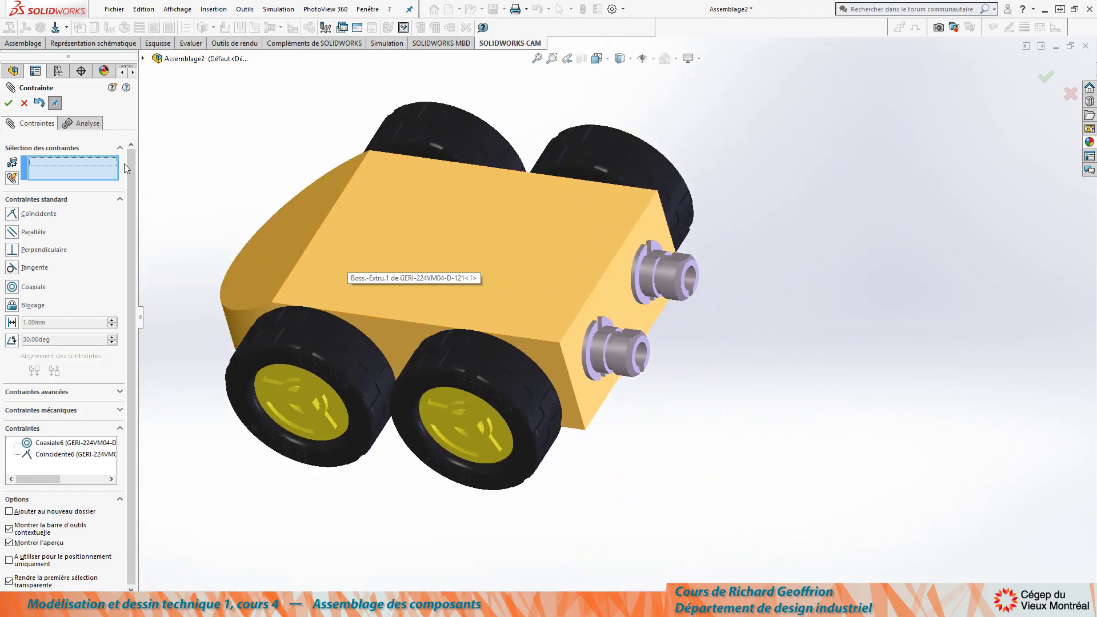
pyautogui.click(9, 102)
pyautogui.moveTo(741, 422)
pyautogui.mouseDown(button='middle')
pyautogui.moveTo(702, 334)
pyautogui.moveTo(705, 400)
pyautogui.mouseUp(button='middle')
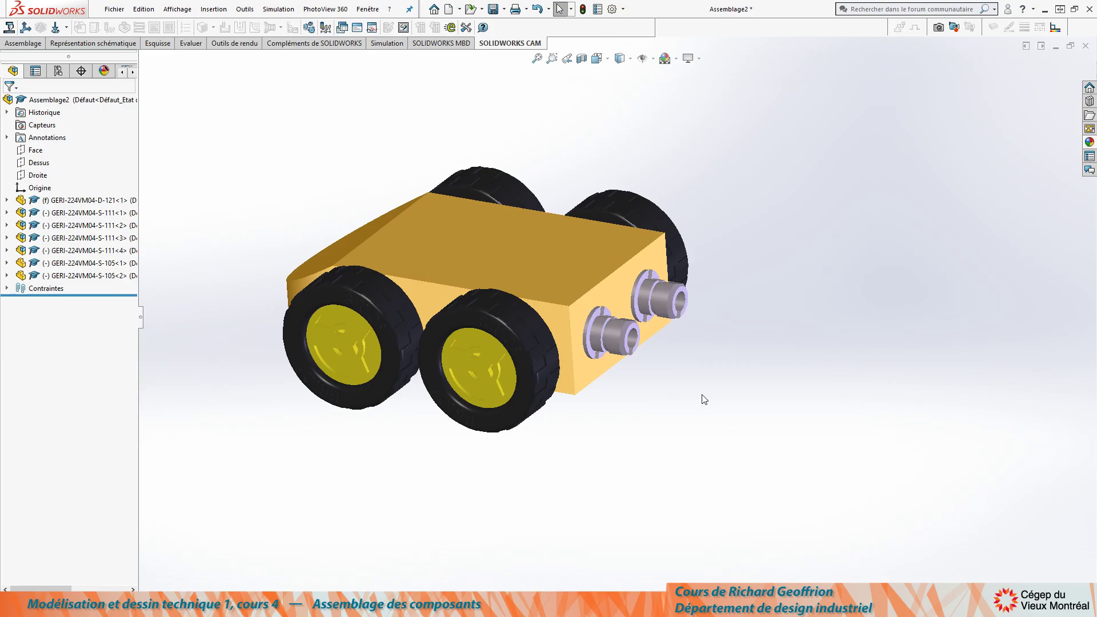
# Step: Insert GERI-224VM04-D-122 right of the car, then select its side hole and the upper pin
pyautogui.press('i')
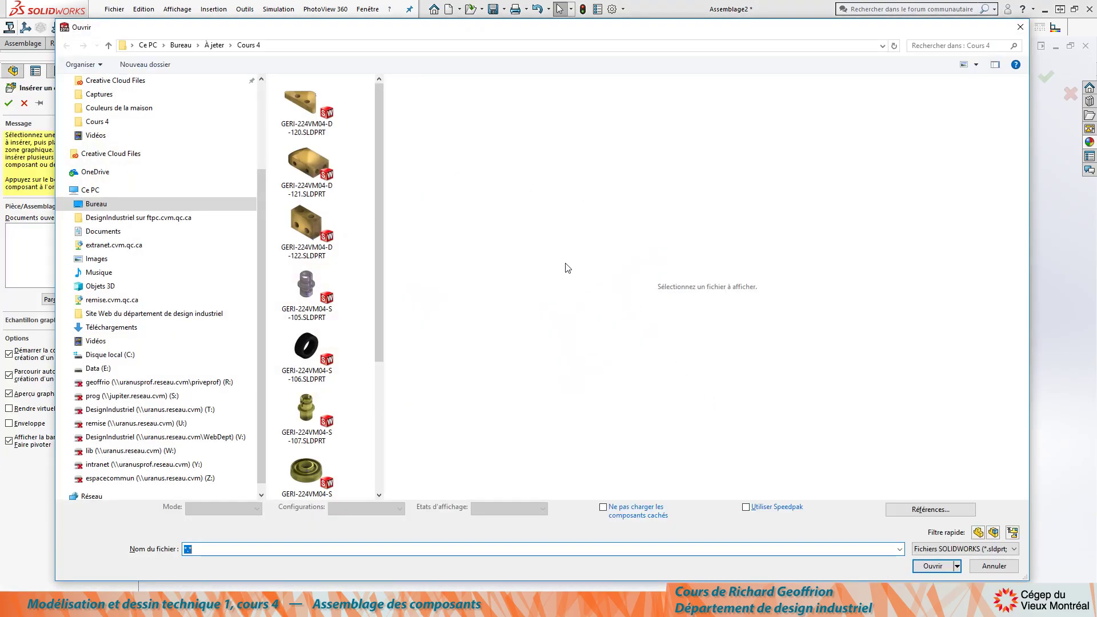
pyautogui.doubleClick(306, 224)
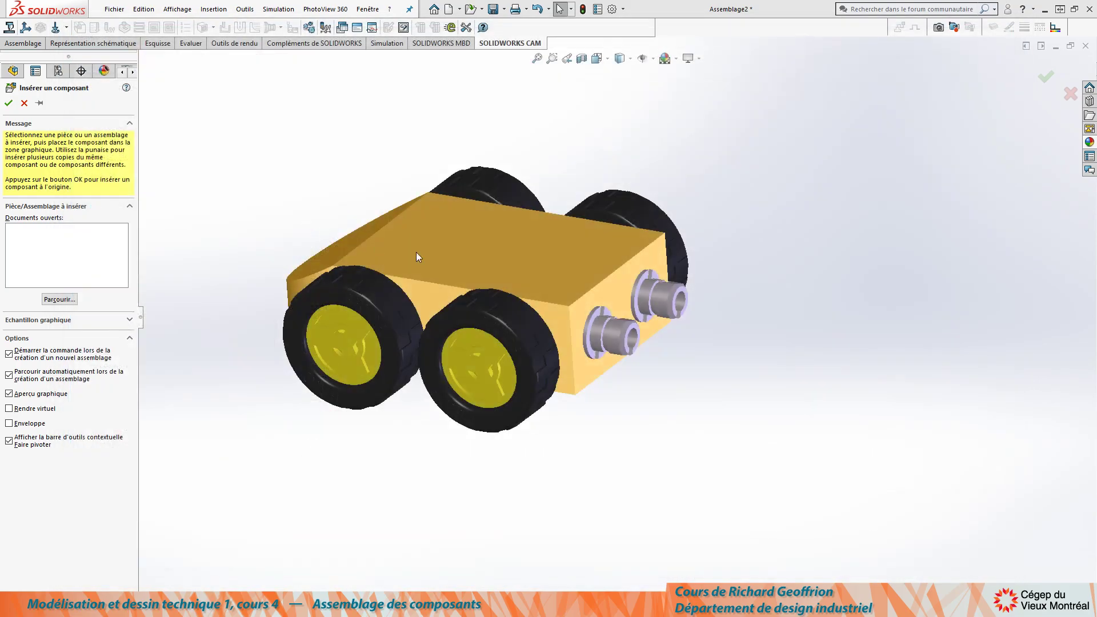
pyautogui.click(872, 255)
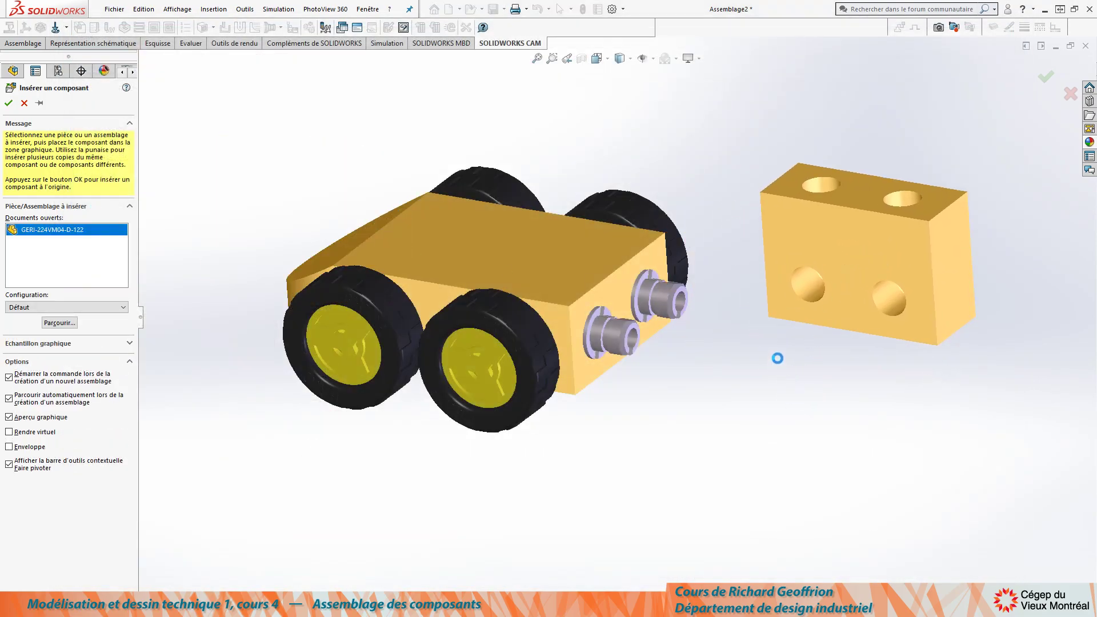
pyautogui.moveTo(781, 356); pyautogui.dragTo(799, 266, button='middle')
pyautogui.click(798, 269)
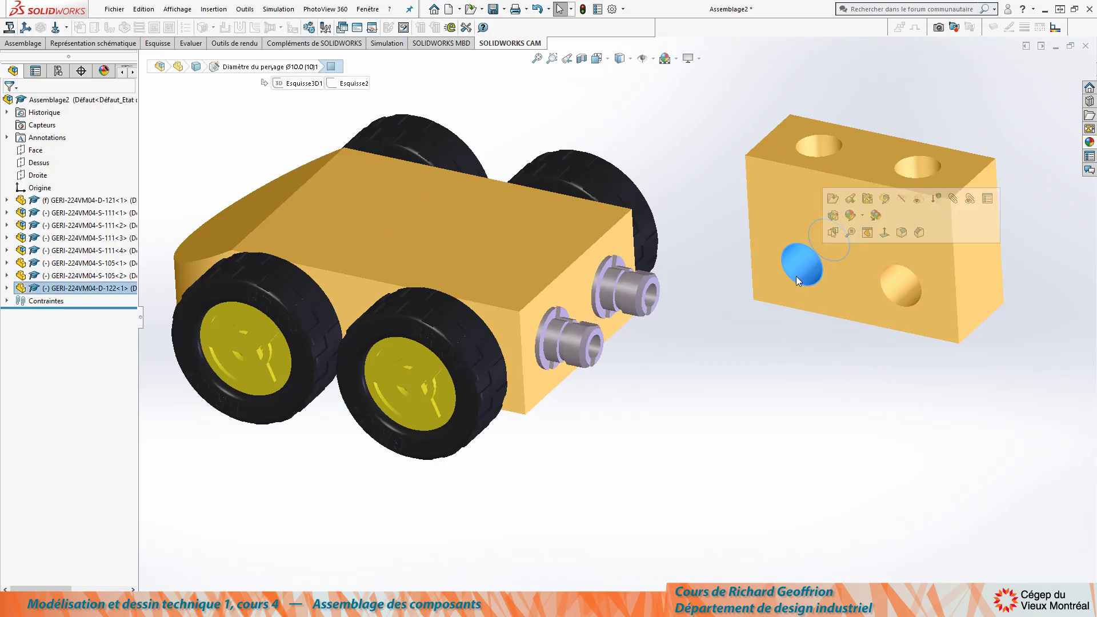
pyautogui.keyDown('ctrl'); pyautogui.click(626, 297); pyautogui.keyUp('ctrl')
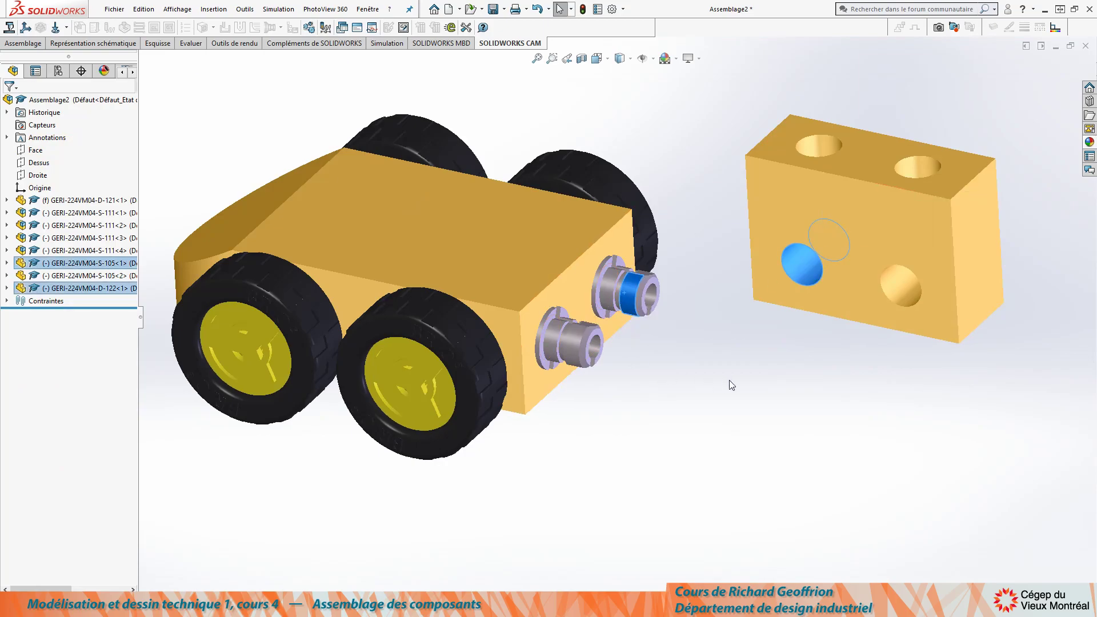
# Step: Mate the block's side hole coaxial with the pin, flipped, then spin the block around it
pyautogui.press('m')
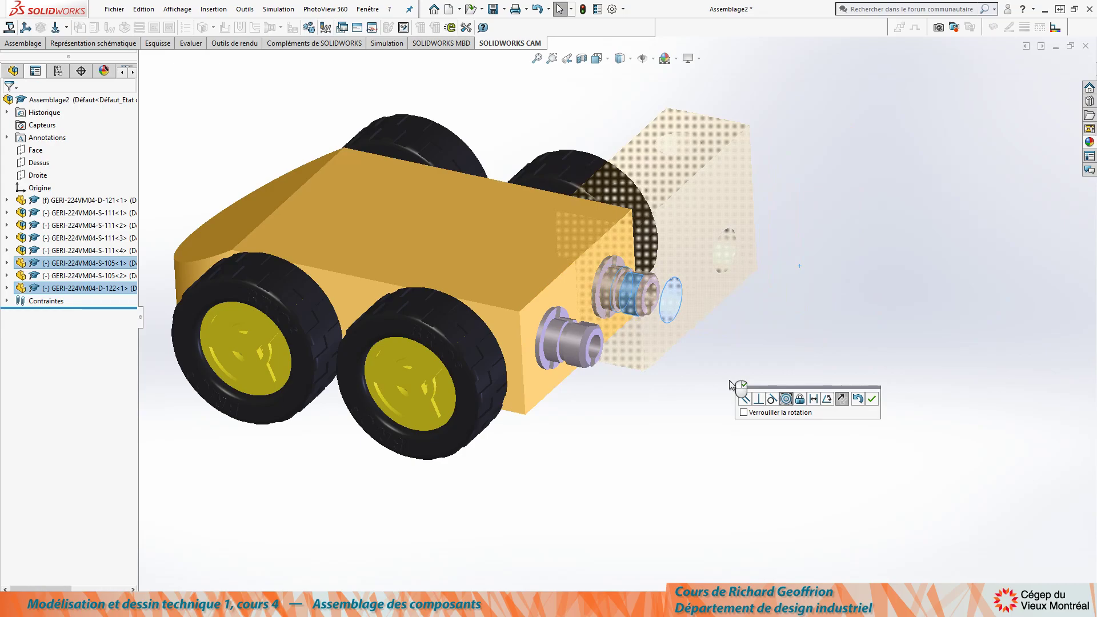
pyautogui.click(34, 383)
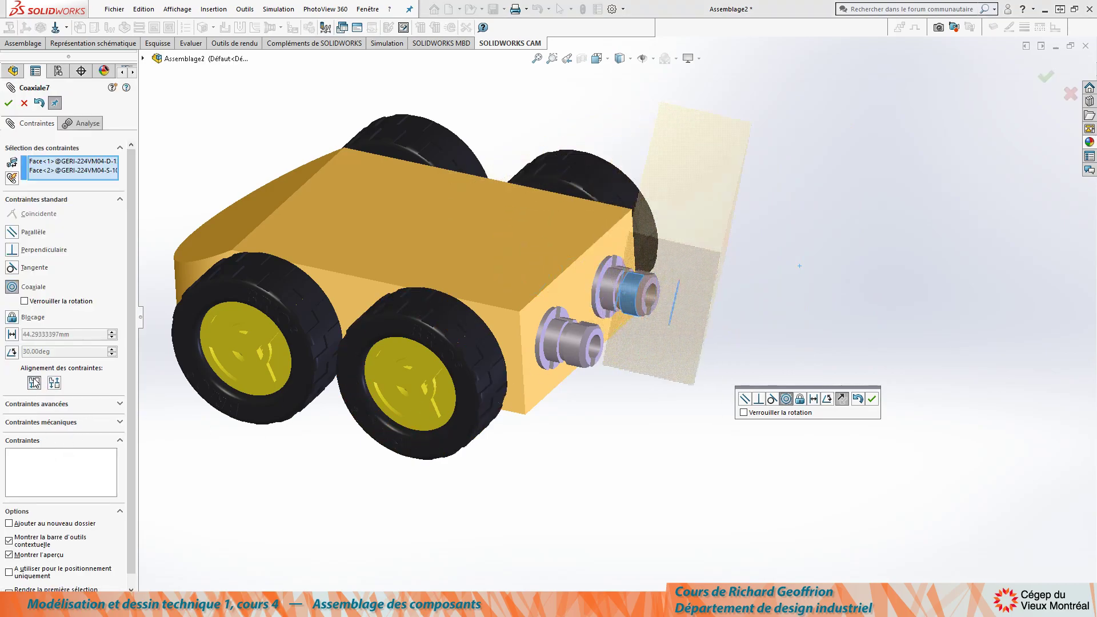
pyautogui.press('Return')
pyautogui.moveTo(588, 399)
pyautogui.mouseDown(button='middle')
pyautogui.moveTo(716, 423)
pyautogui.moveTo(596, 221)
pyautogui.mouseUp(button='middle')
pyautogui.click(640, 191)
pyautogui.moveTo(640, 191)
pyautogui.mouseDown()
pyautogui.moveTo(749, 257)
pyautogui.moveTo(780, 234)
pyautogui.moveTo(746, 275)
pyautogui.moveTo(727, 230)
pyautogui.moveTo(743, 202)
pyautogui.mouseUp()
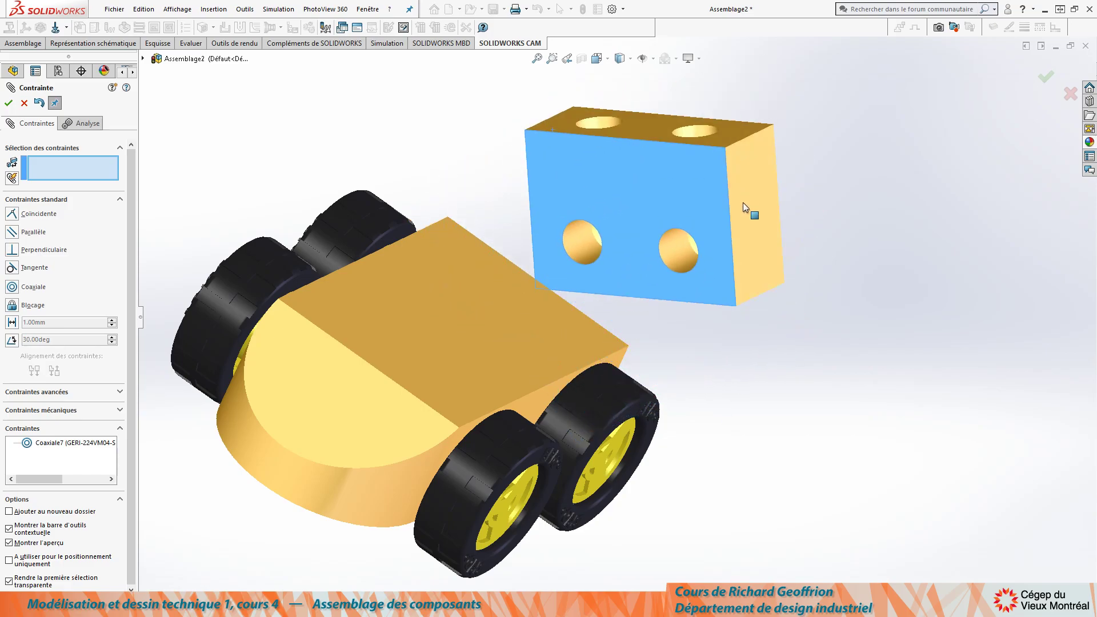
pyautogui.moveTo(743, 202)
pyautogui.mouseDown(button='middle')
pyautogui.moveTo(657, 428)
pyautogui.moveTo(705, 448)
pyautogui.mouseUp(button='middle')
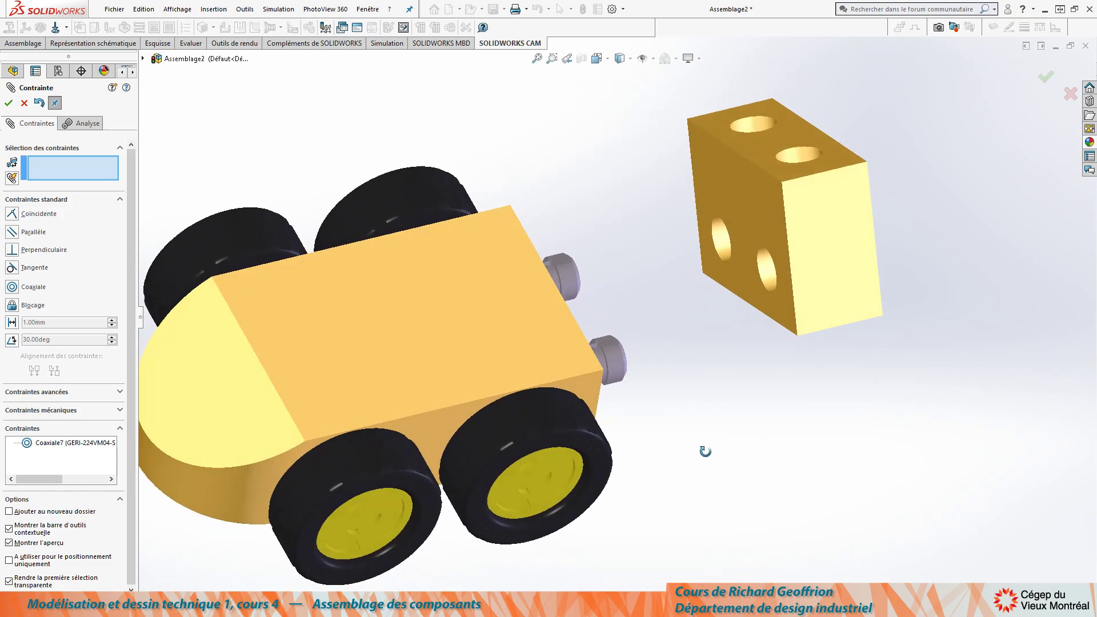
pyautogui.scroll(-3, 705, 345)
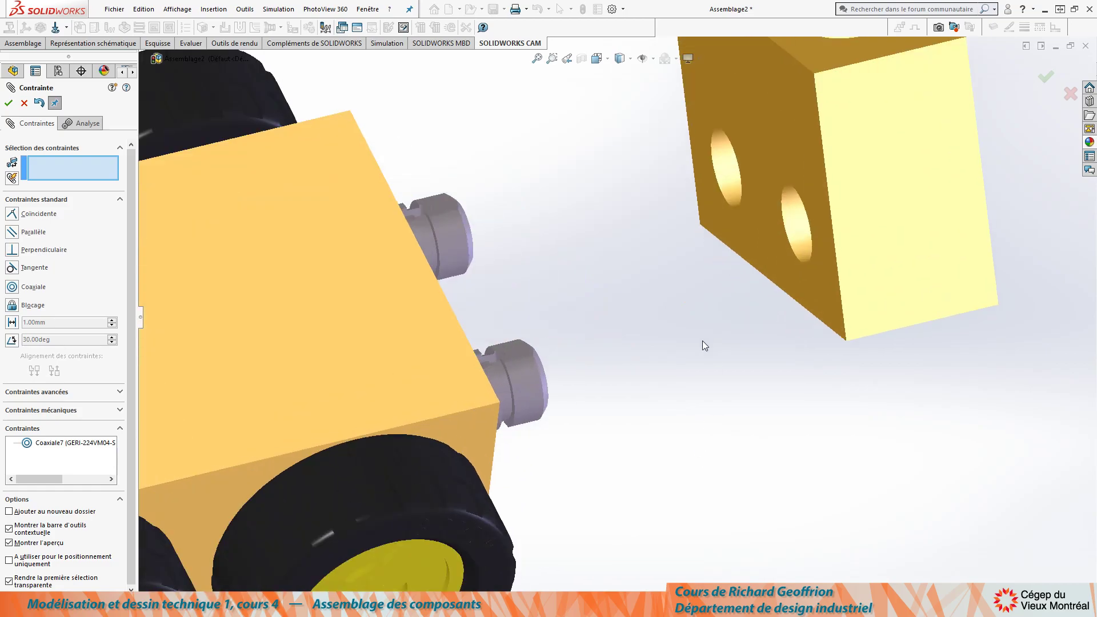
# Step: Select the block's other side hole and the other pin to preview a parallel mate
pyautogui.click(790, 224)
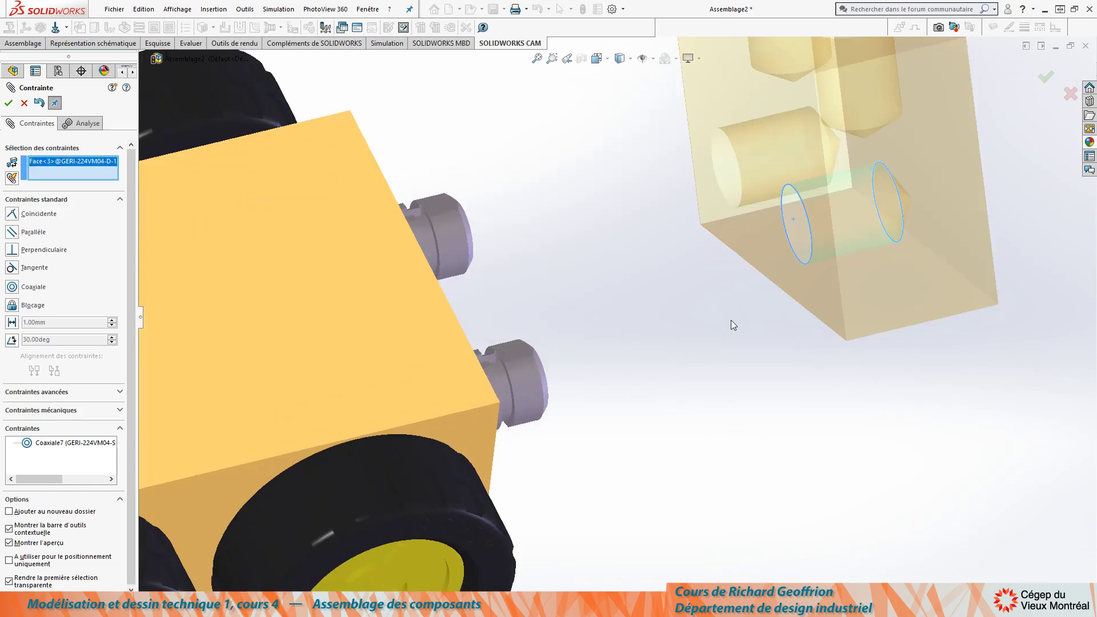
pyautogui.click(518, 392)
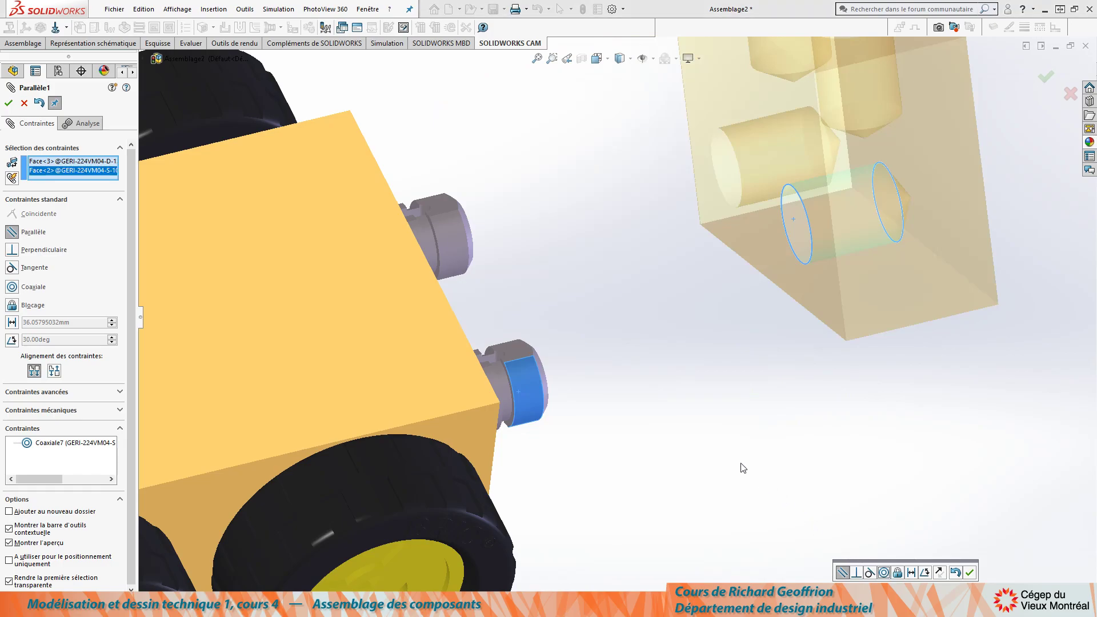
pyautogui.moveTo(699, 426)
pyautogui.mouseDown(button='middle')
pyautogui.moveTo(686, 358)
pyautogui.moveTo(696, 406)
pyautogui.mouseUp(button='middle')
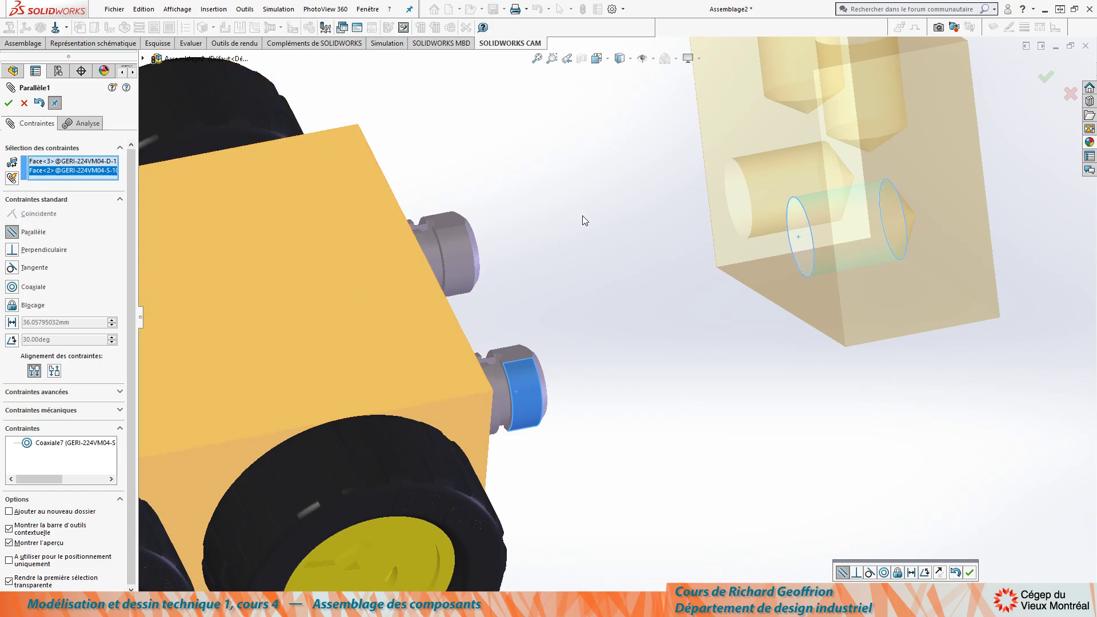
pyautogui.scroll(3, 636, 269)
pyautogui.moveTo(636, 269); pyautogui.dragTo(620, 278, button='middle')
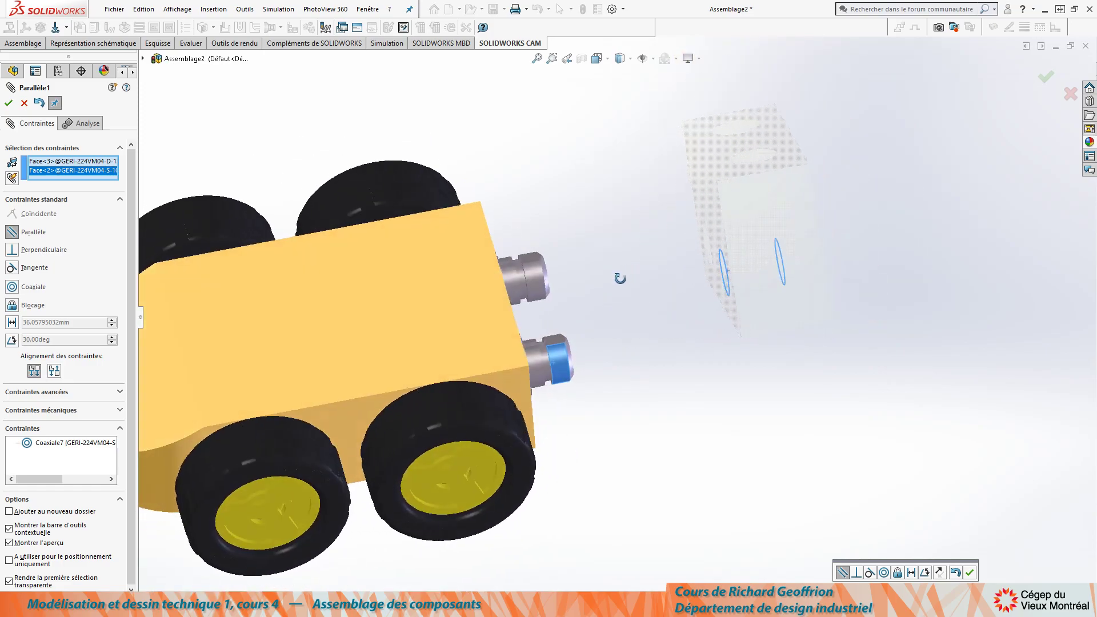
pyautogui.moveTo(604, 236); pyautogui.dragTo(612, 230, button='middle')
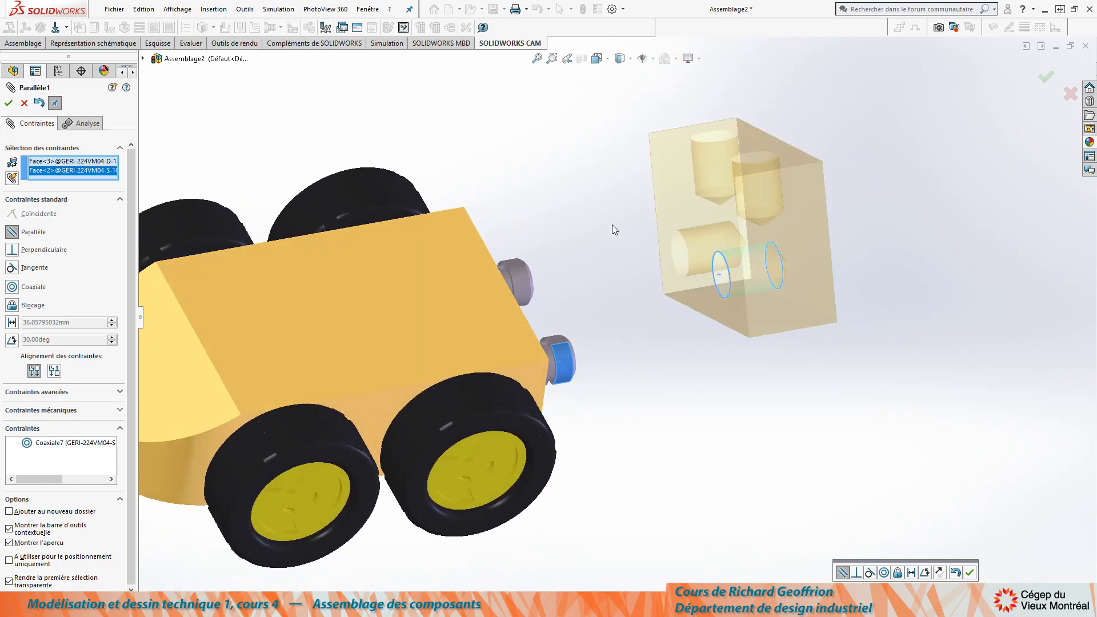
# Step: Cancel the previewed parallel mate and reframe the car and block
pyautogui.click(24, 104)
pyautogui.scroll(-5, 591, 276)
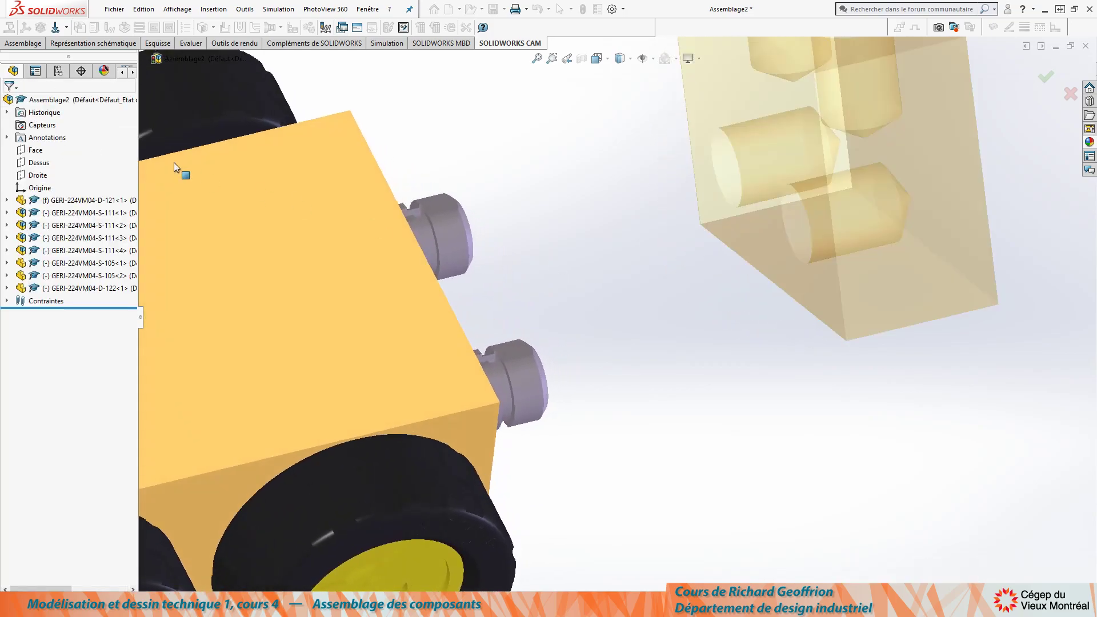
pyautogui.scroll(2, 348, 225)
pyautogui.scroll(3, 578, 299)
pyautogui.moveTo(578, 299)
pyautogui.mouseDown(button='middle')
pyautogui.moveTo(688, 235)
pyautogui.moveTo(595, 289)
pyautogui.mouseUp(button='middle')
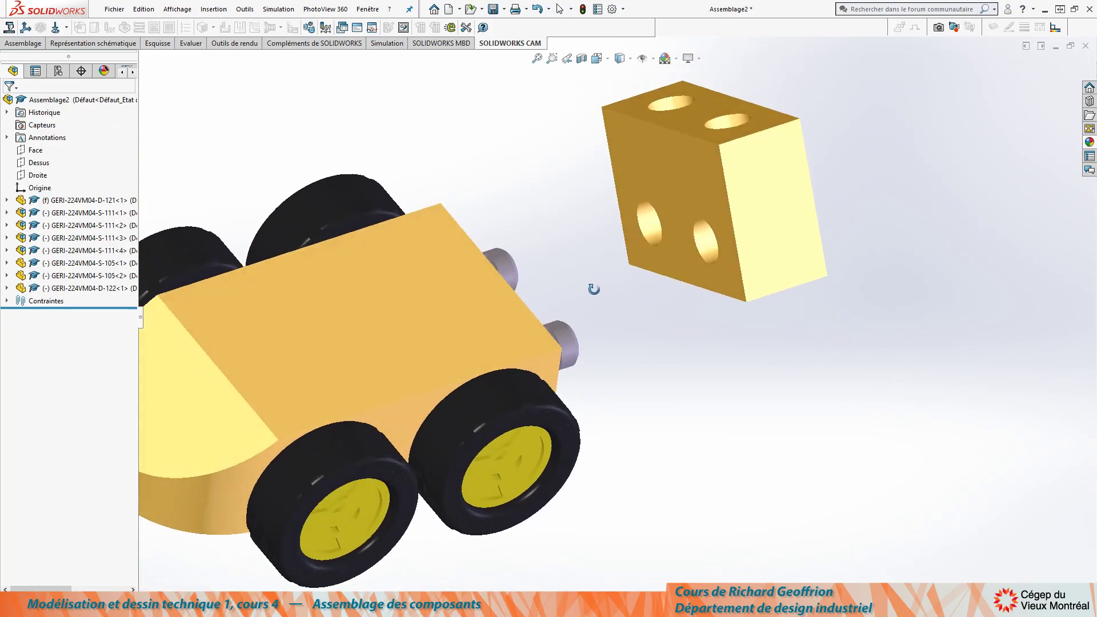
pyautogui.scroll(1, 594, 286)
pyautogui.scroll(-2, 597, 252)
pyautogui.scroll(-2, 594, 274)
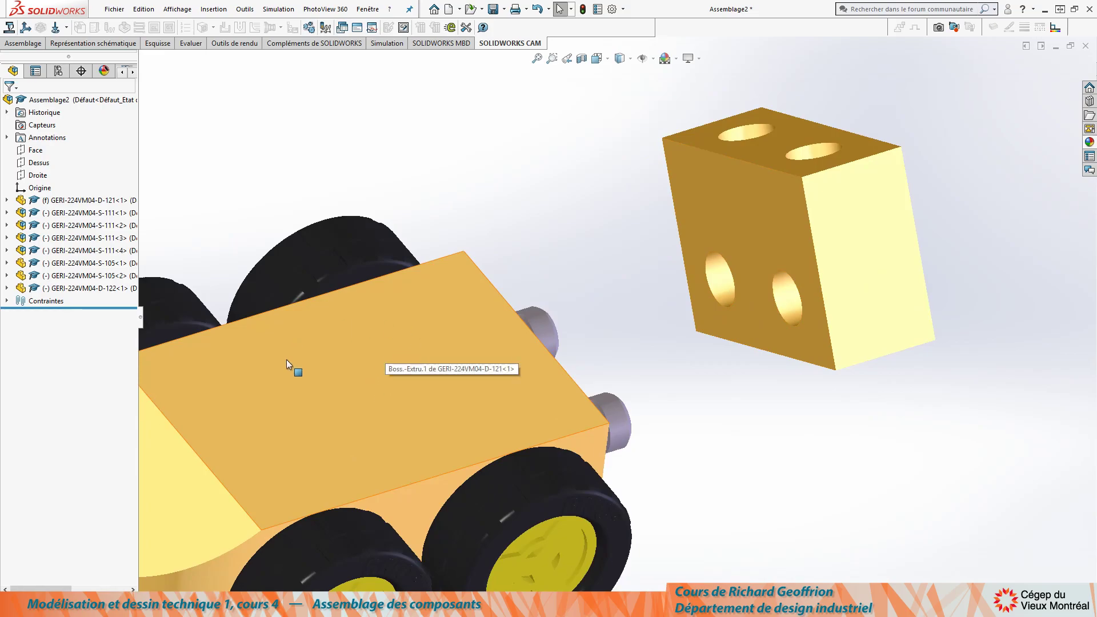
# Step: Open drilled block D-122 as its own part and show the hole feature's dimensions
pyautogui.click(753, 222)
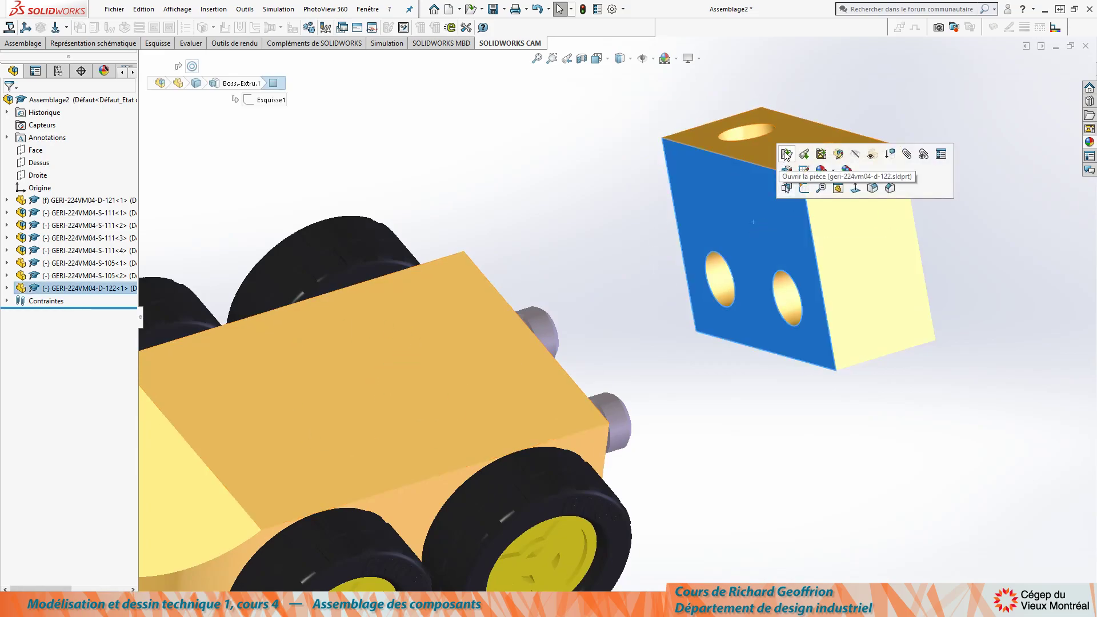
pyautogui.click(786, 155)
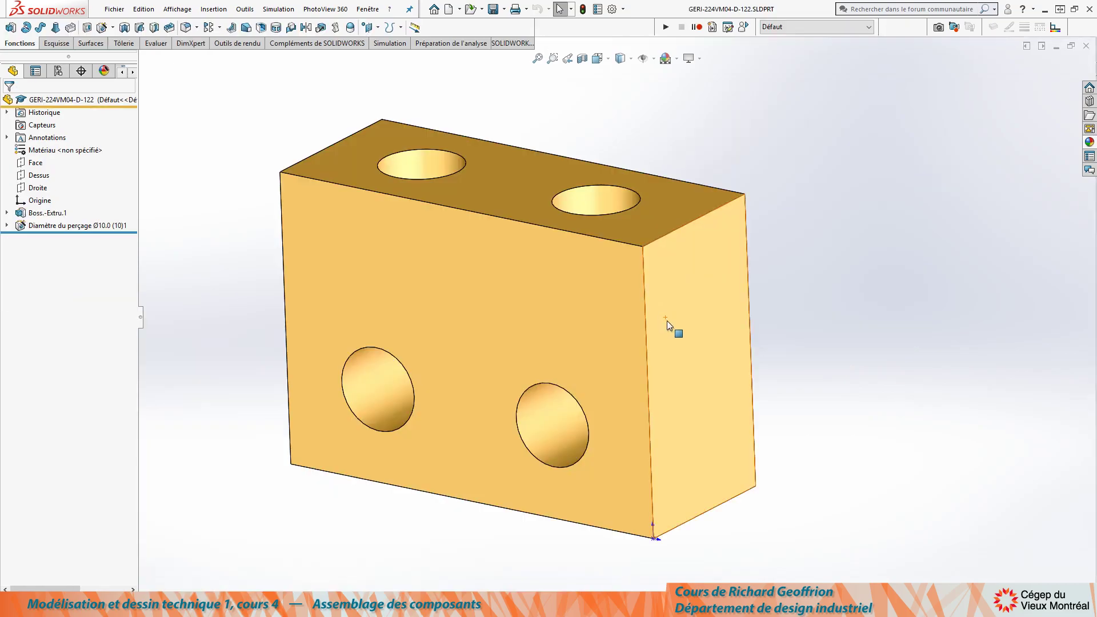
pyautogui.moveTo(667, 320); pyautogui.dragTo(519, 324, button='middle')
pyautogui.press('f')
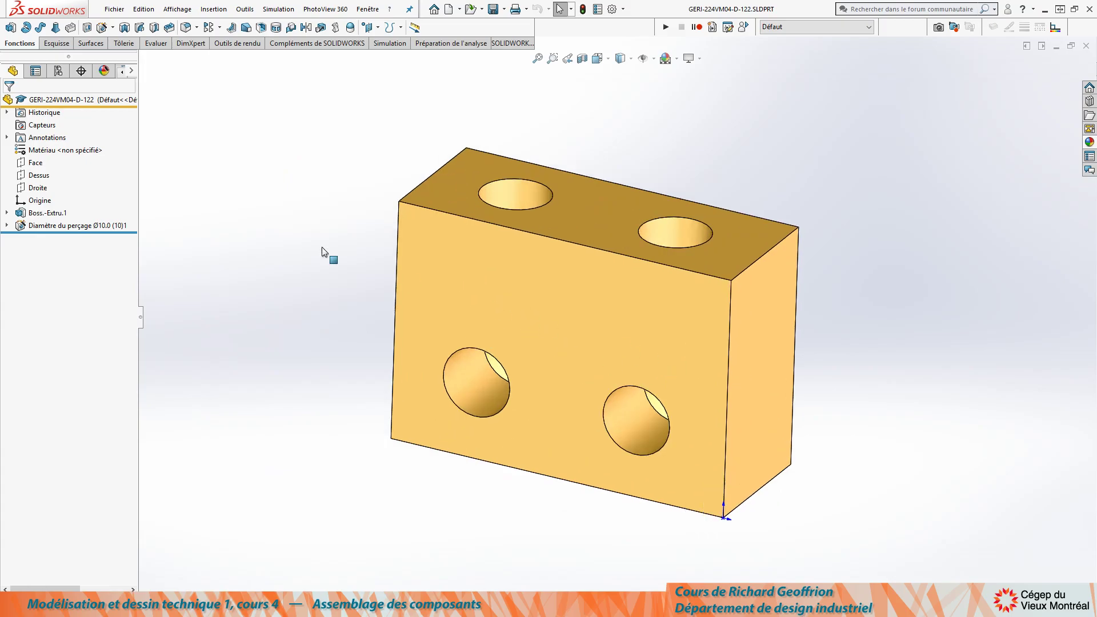
pyautogui.click(23, 225)
pyautogui.moveTo(259, 301); pyautogui.dragTo(238, 306, button='middle')
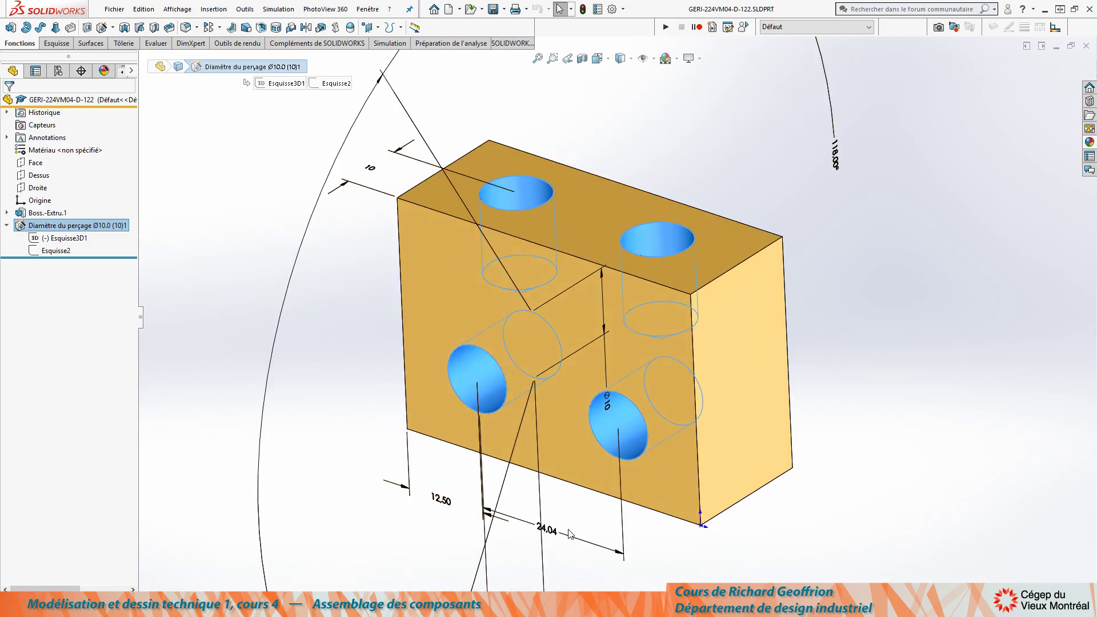
# Step: Change the 24.04 hole spacing to 25, rebuild, and close the part
pyautogui.click(552, 539)
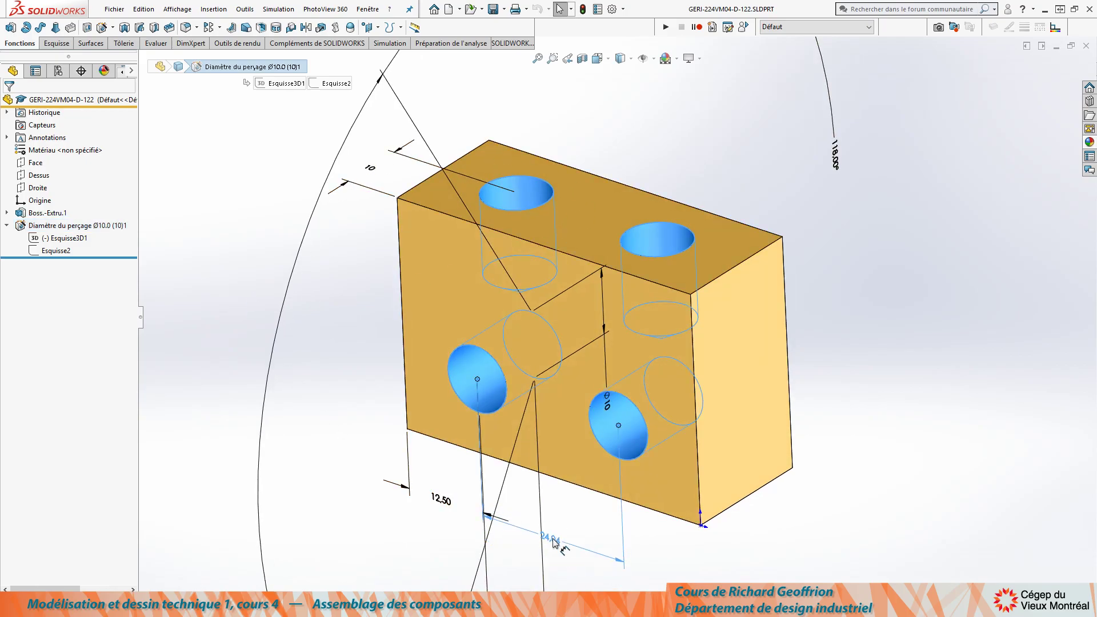
pyautogui.doubleClick(552, 538)
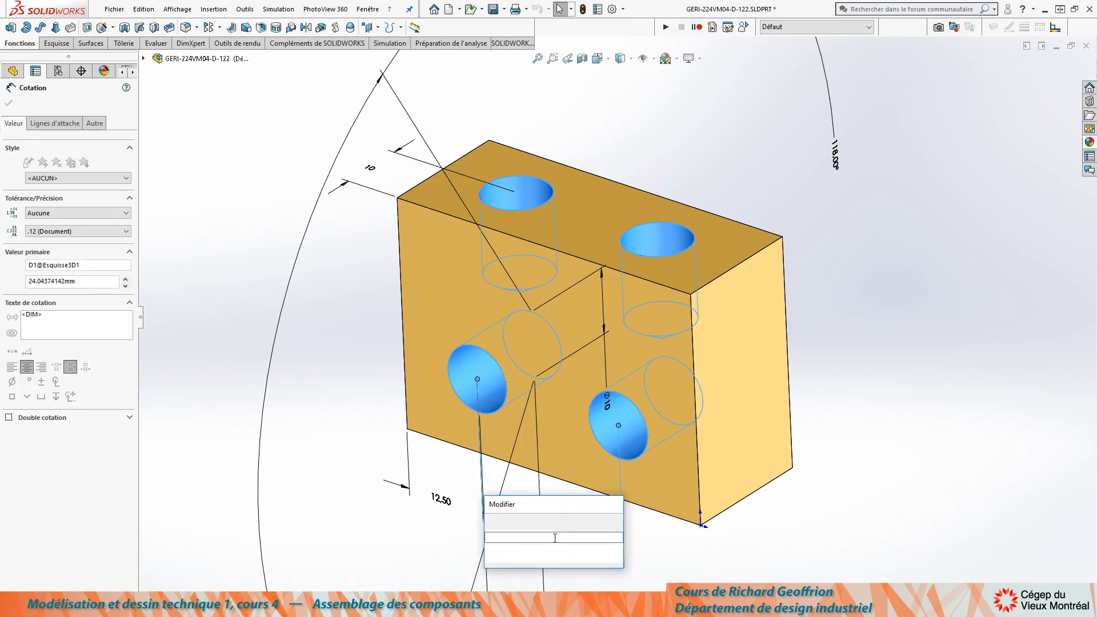
pyautogui.write('25')
pyautogui.press('Return')
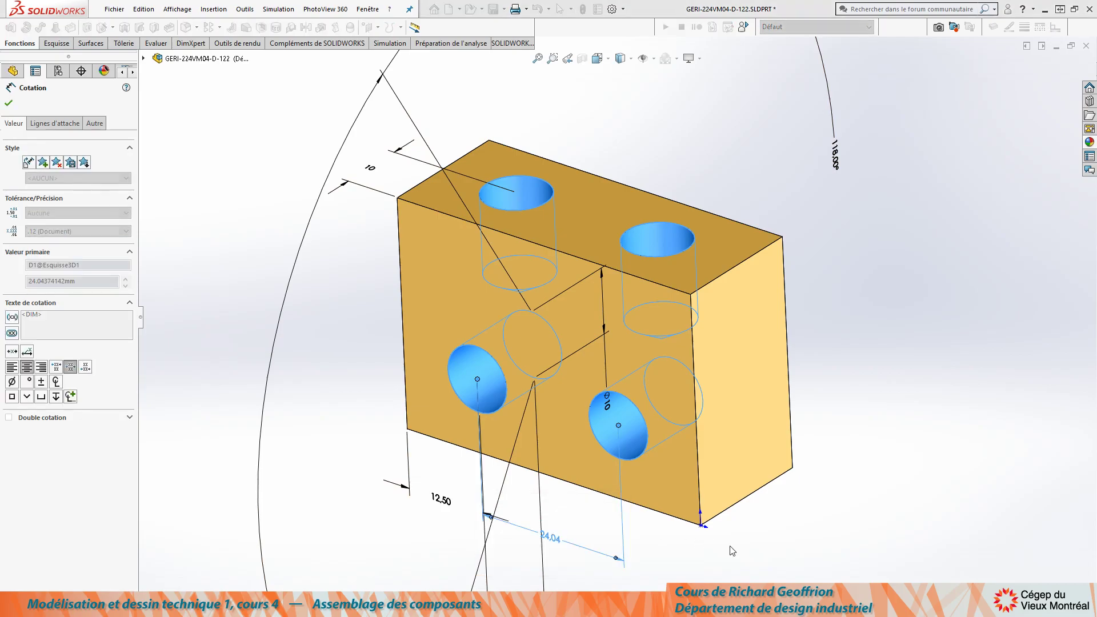
pyautogui.click(8, 103)
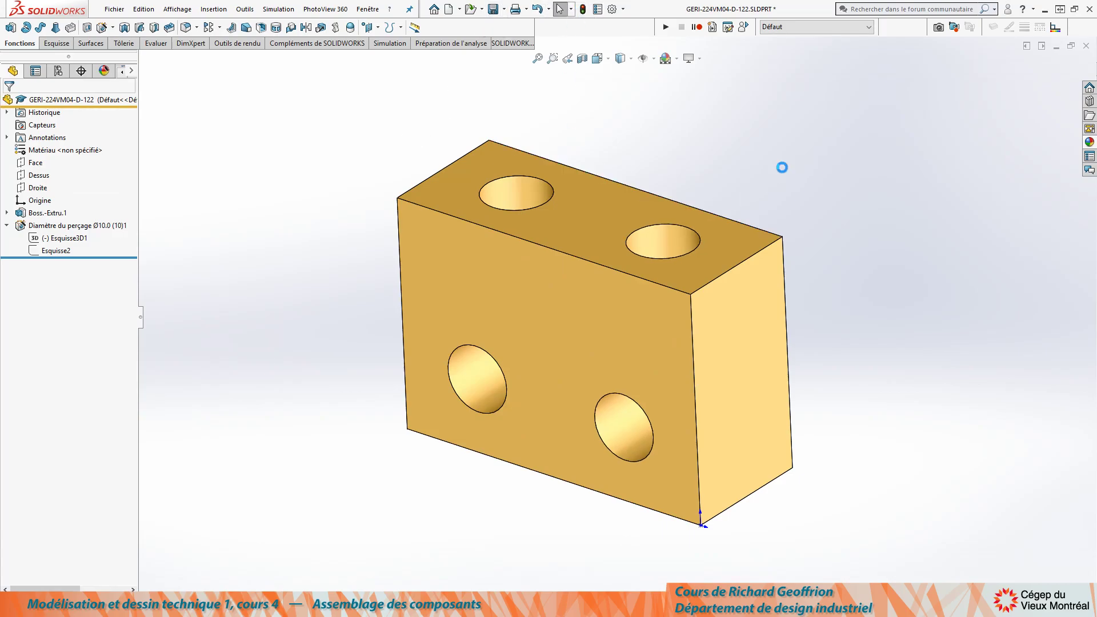
pyautogui.click(1087, 46)
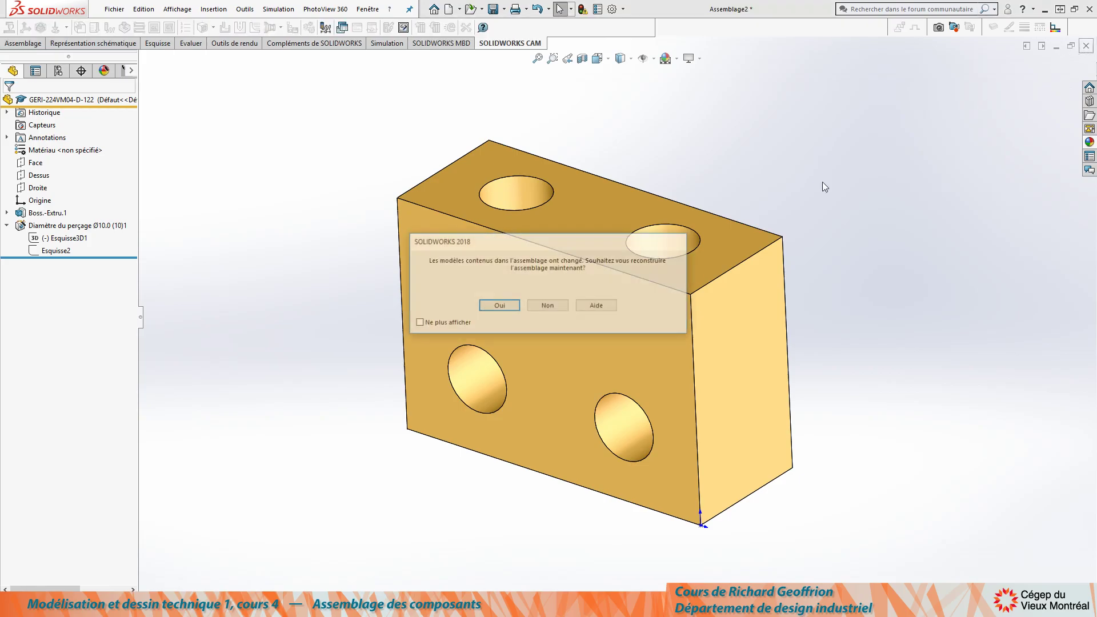
# Step: Rebuild the assembly and mate the block's lower side hole coaxial with the pin
pyautogui.click(496, 310)
pyautogui.moveTo(559, 187); pyautogui.dragTo(741, 318, button='middle')
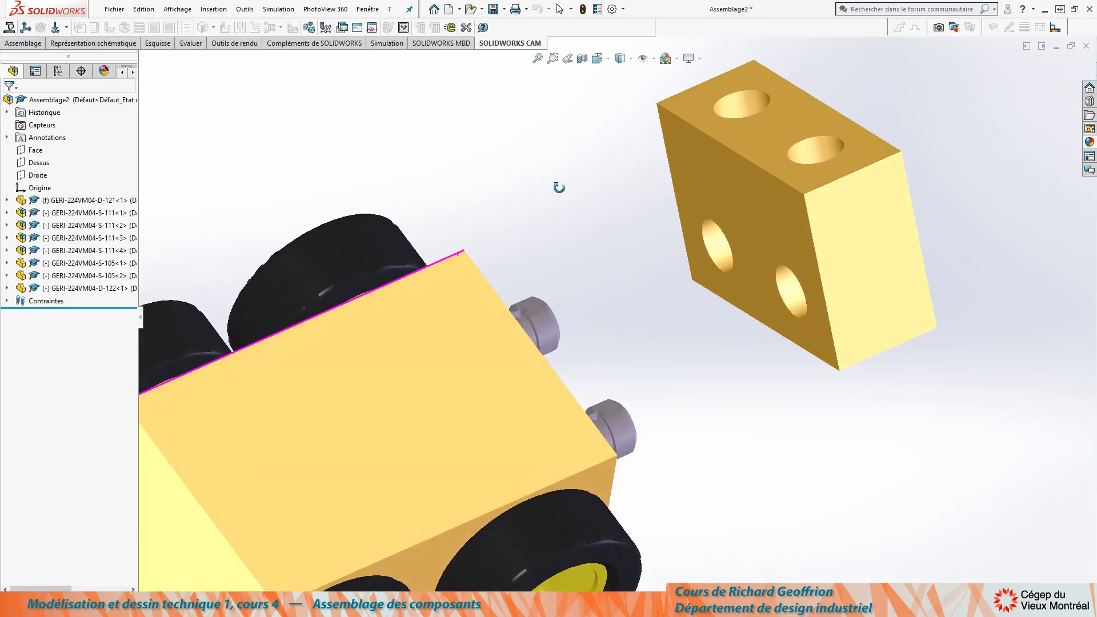
pyautogui.click(791, 297)
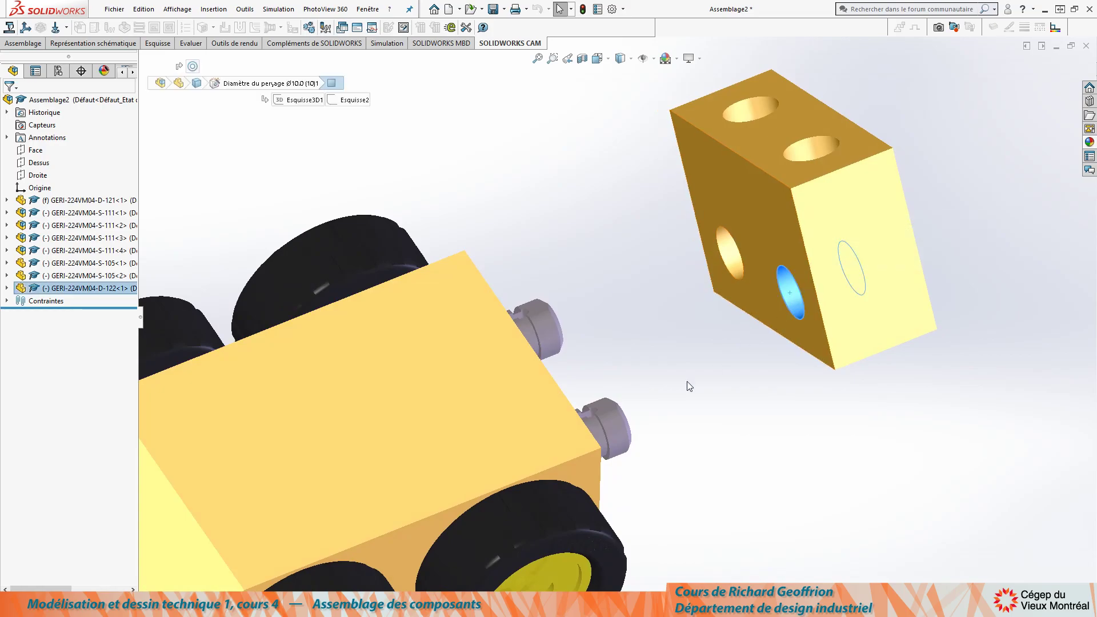
pyautogui.keyDown('ctrl'); pyautogui.click(617, 428); pyautogui.keyUp('ctrl')
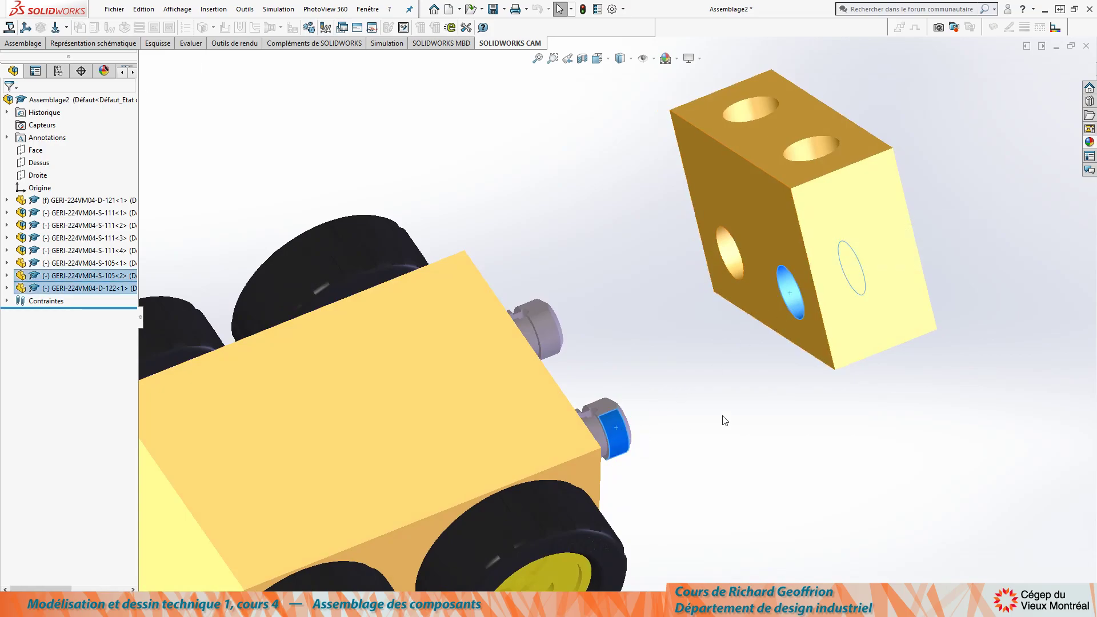
pyautogui.press('m')
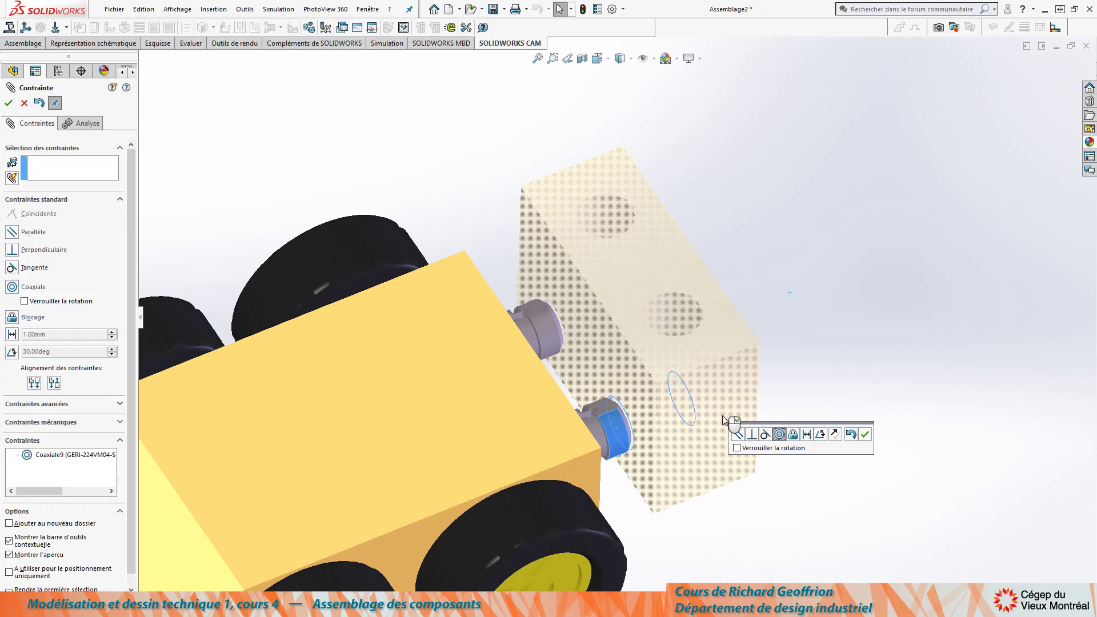
pyautogui.moveTo(470, 369)
pyautogui.mouseDown(button='middle')
pyautogui.moveTo(394, 243)
pyautogui.moveTo(491, 375)
pyautogui.mouseUp(button='middle')
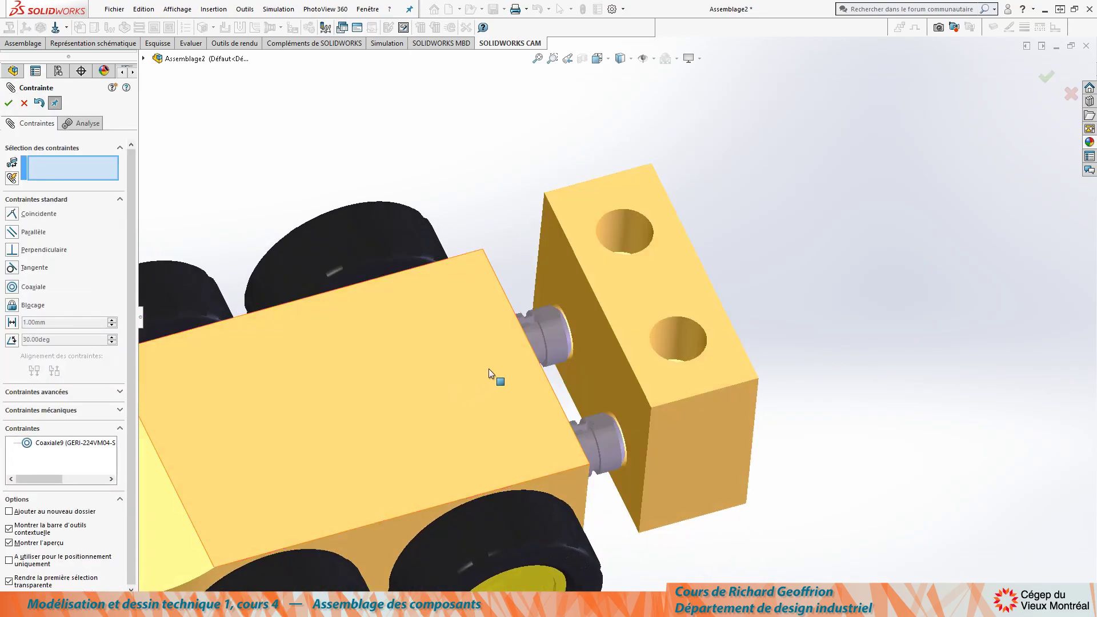
# Step: Make the block's inner face coincident with the pin shoulder and finish mating
pyautogui.scroll(-4, 450, 317)
pyautogui.scroll(-2, 449, 316)
pyautogui.click(725, 330)
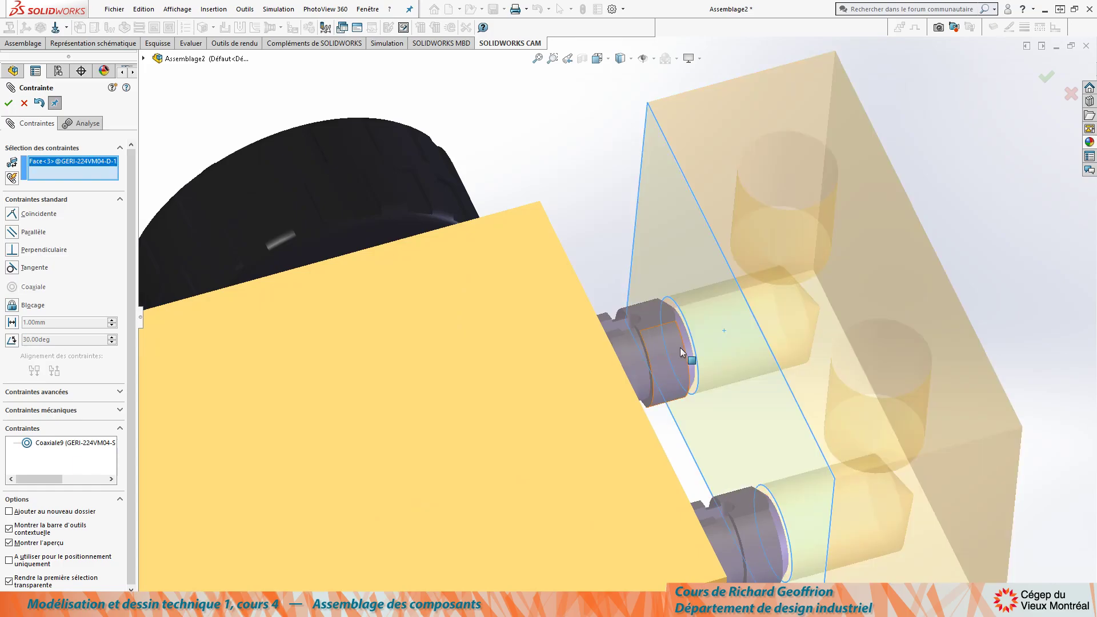
pyautogui.moveTo(681, 348); pyautogui.dragTo(576, 391, button='middle')
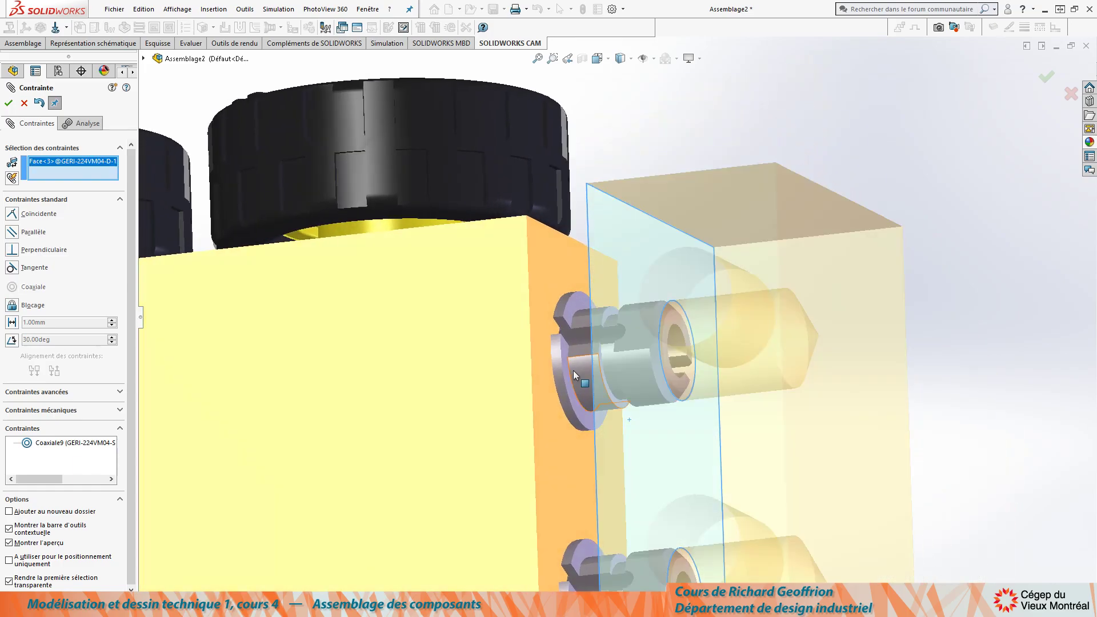
pyautogui.click(574, 373)
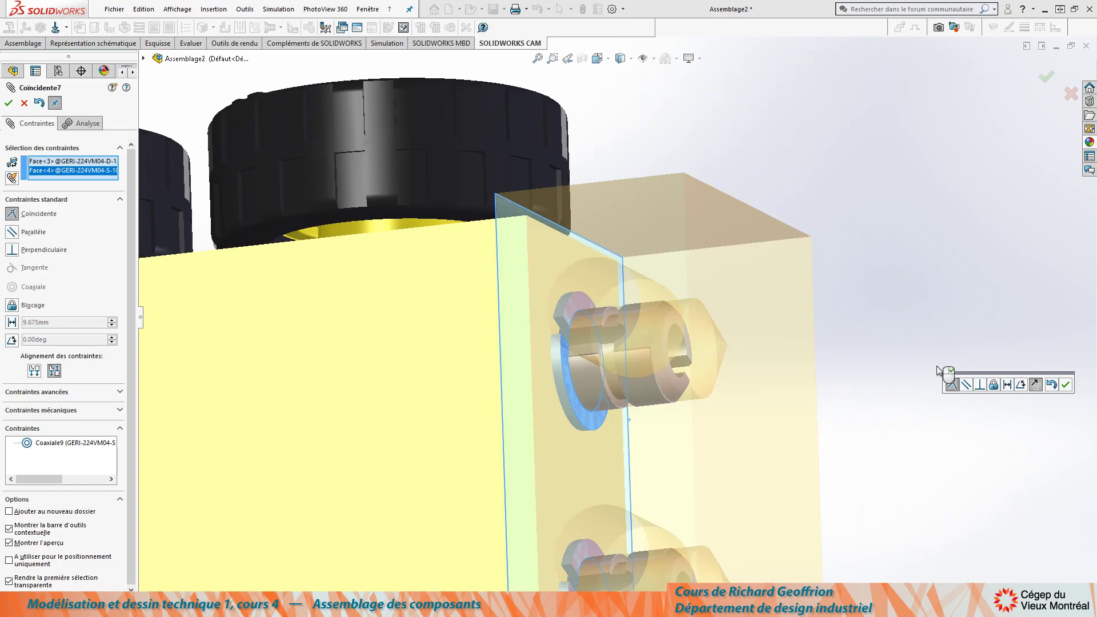
pyautogui.press('Return')
pyautogui.moveTo(522, 440)
pyautogui.mouseDown(button='middle')
pyautogui.moveTo(552, 273)
pyautogui.moveTo(475, 394)
pyautogui.moveTo(580, 399)
pyautogui.moveTo(571, 416)
pyautogui.mouseUp(button='middle')
pyautogui.scroll(-3, 475, 394)
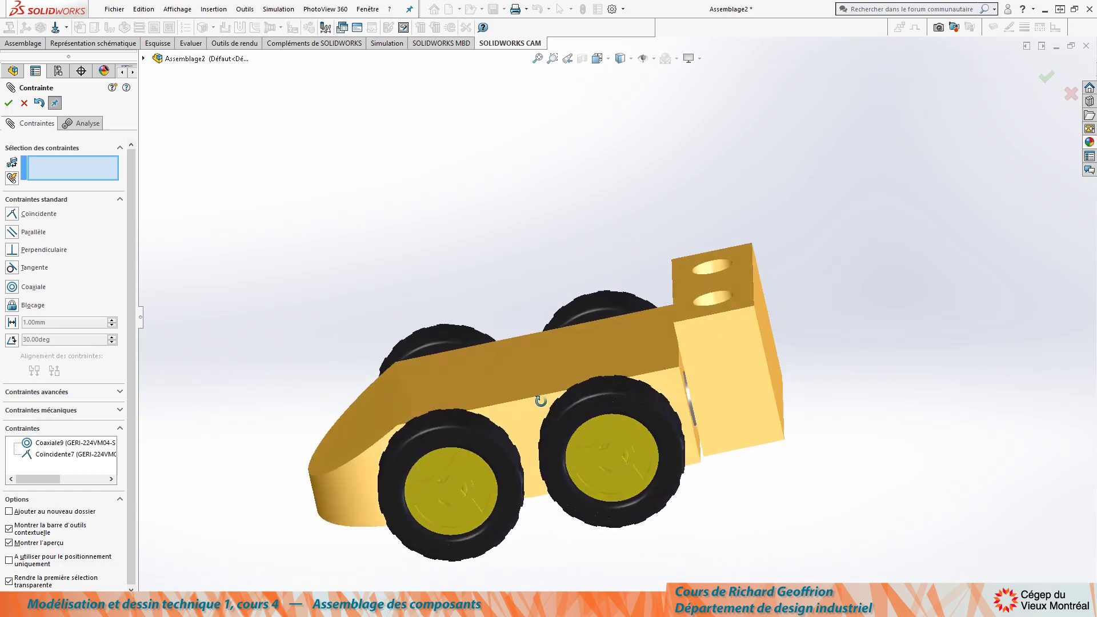
pyautogui.click(8, 104)
# Step: Add two more S-105 pin copies above the block and pick one pin's end face
pyautogui.moveTo(319, 200)
pyautogui.mouseDown(button='middle')
pyautogui.moveTo(390, 249)
pyautogui.moveTo(515, 386)
pyautogui.moveTo(565, 383)
pyautogui.moveTo(558, 365)
pyautogui.mouseUp(button='middle')
pyautogui.moveTo(572, 318)
pyautogui.mouseDown(button='middle')
pyautogui.moveTo(552, 262)
pyautogui.moveTo(553, 312)
pyautogui.mouseUp(button='middle')
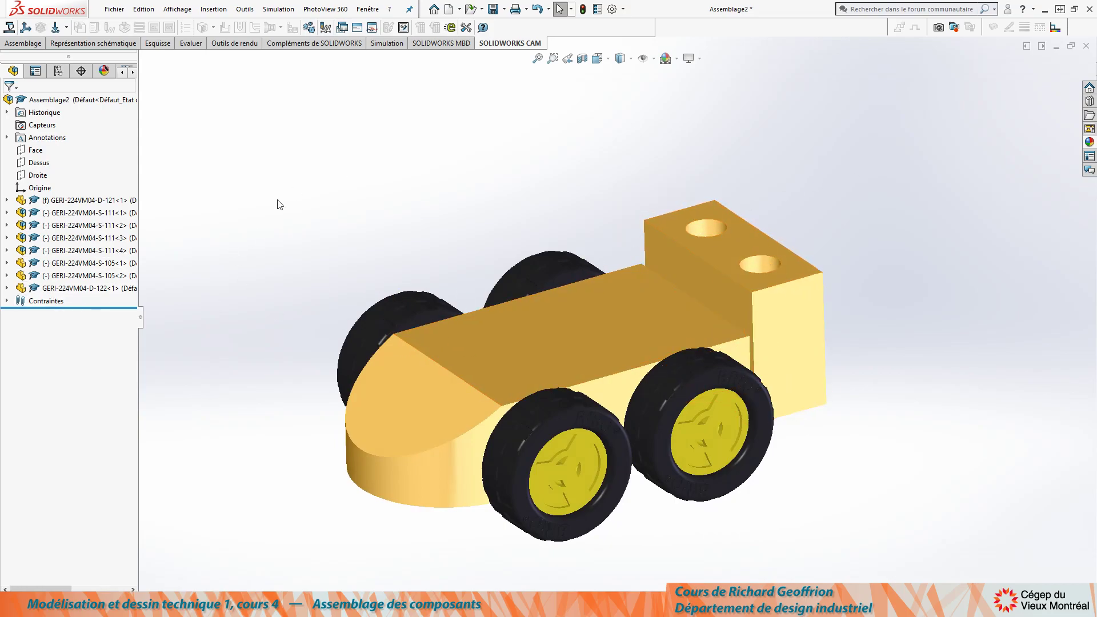
pyautogui.click(21, 265)
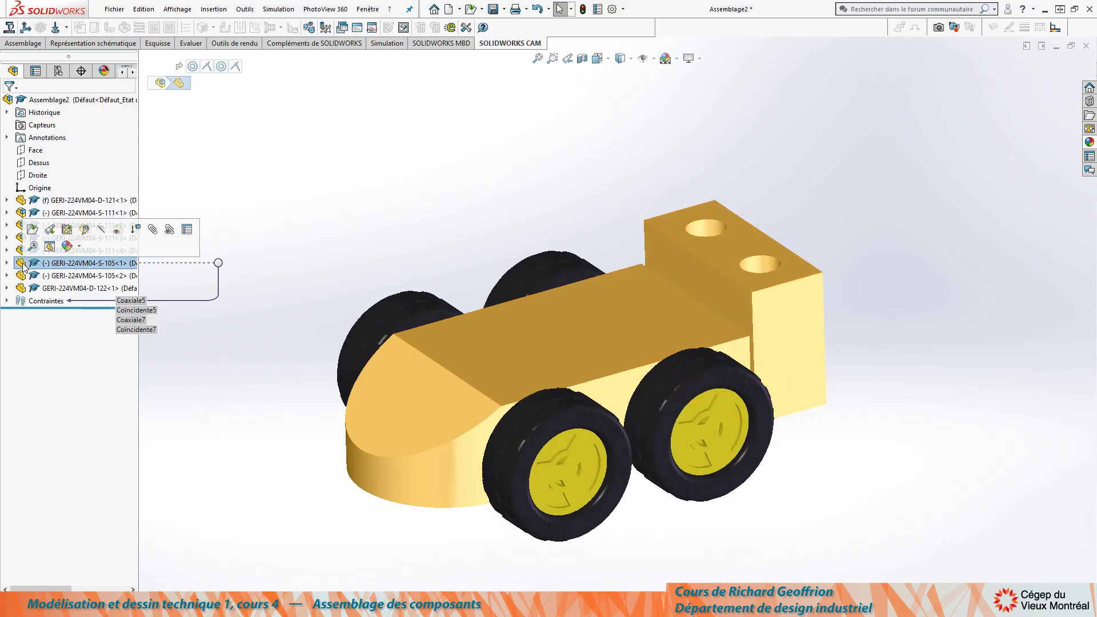
pyautogui.moveTo(21, 265); pyautogui.dragTo(315, 222)
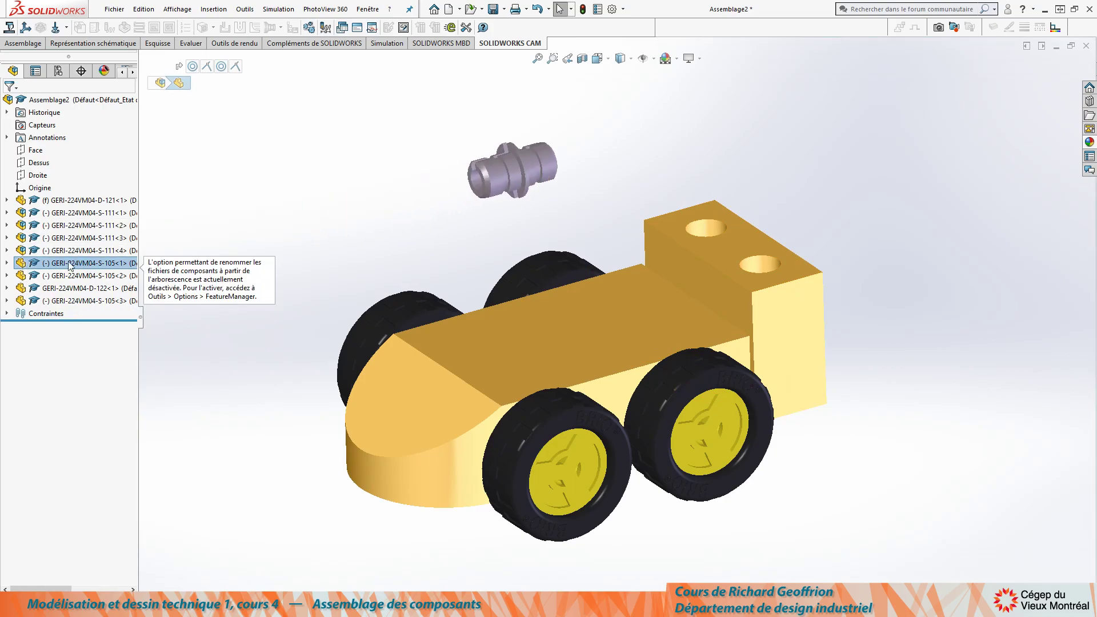
pyautogui.click(297, 222)
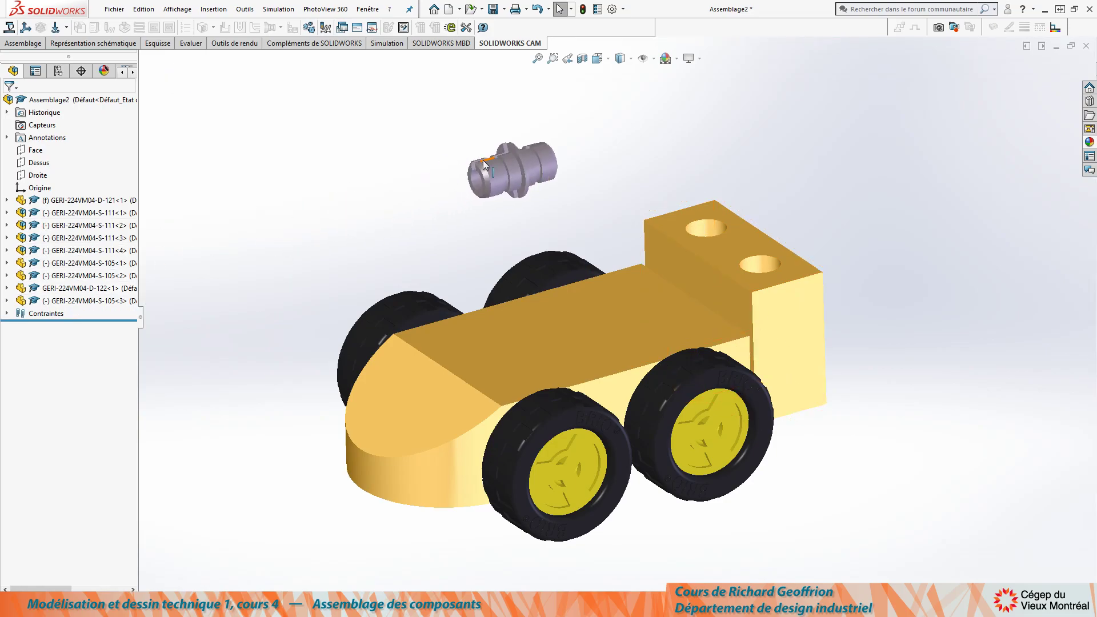
pyautogui.keyDown('ctrl'); pyautogui.moveTo(551, 165); pyautogui.dragTo(615, 211); pyautogui.keyUp('ctrl')
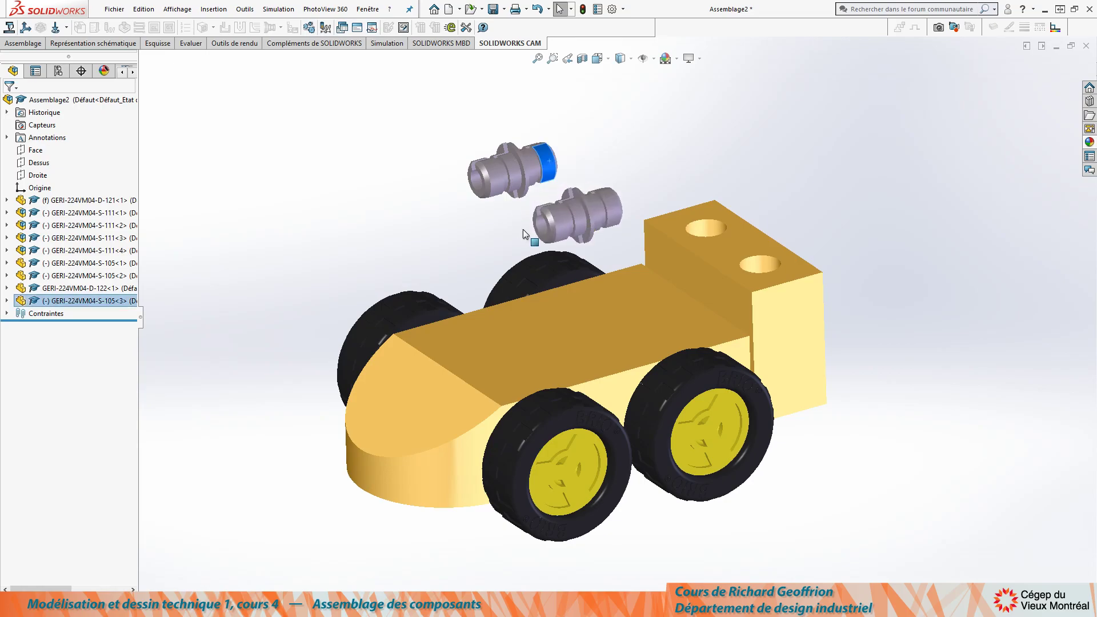
pyautogui.scroll(-3, 709, 185)
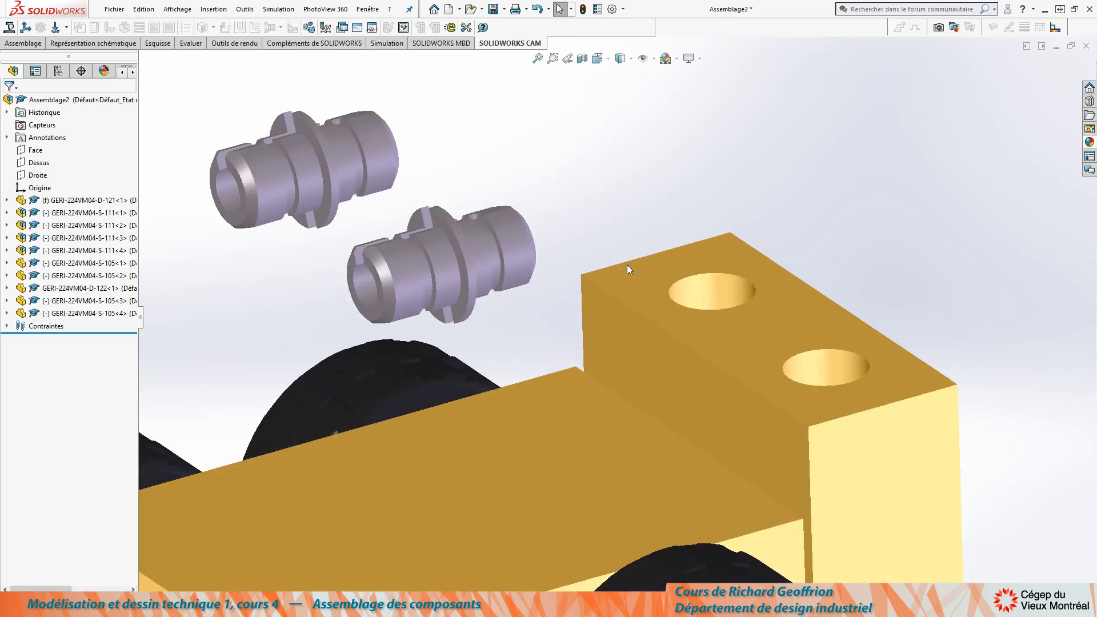
pyautogui.click(514, 256)
# Step: Mate the two loose pins coaxial with the block's left and right top holes
pyautogui.keyDown('ctrl'); pyautogui.click(711, 290); pyautogui.keyUp('ctrl')
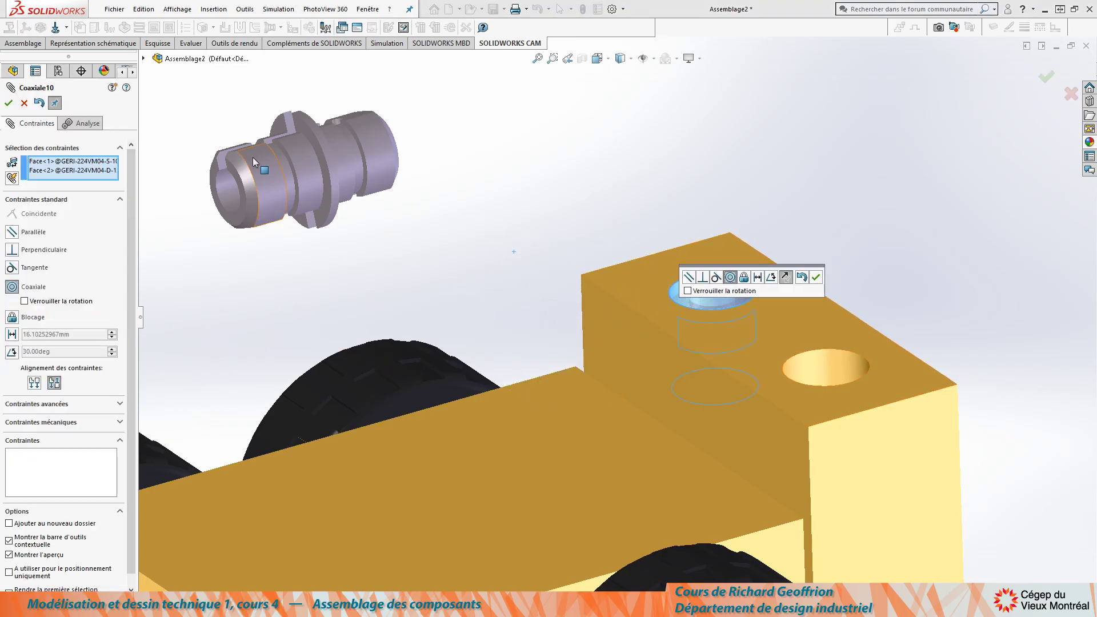
pyautogui.press('Return')
pyautogui.click(376, 146)
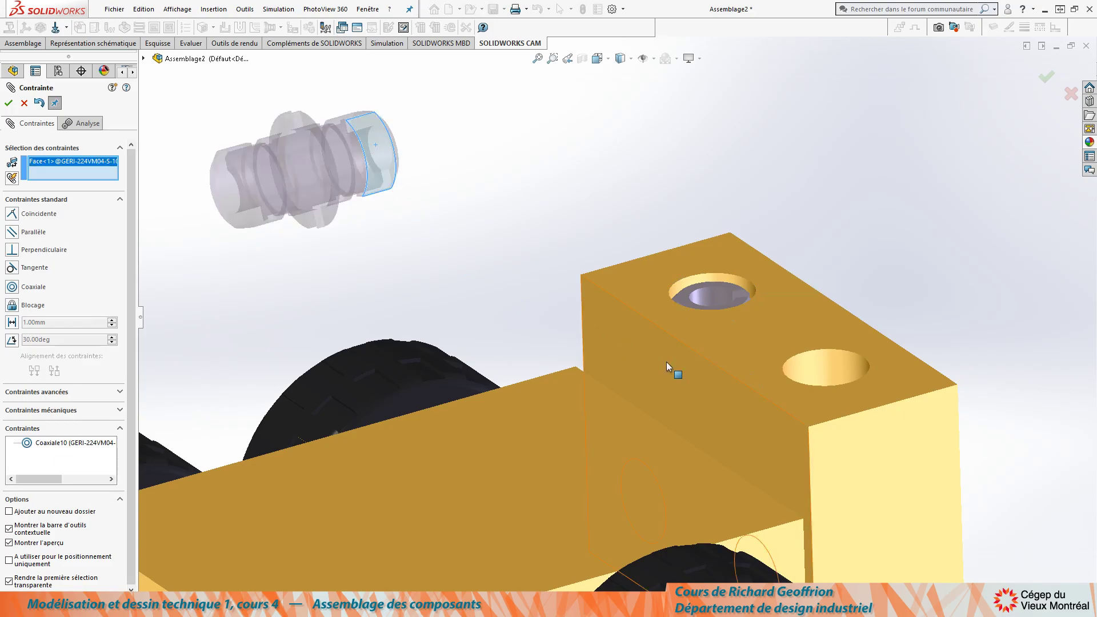
pyautogui.click(787, 371)
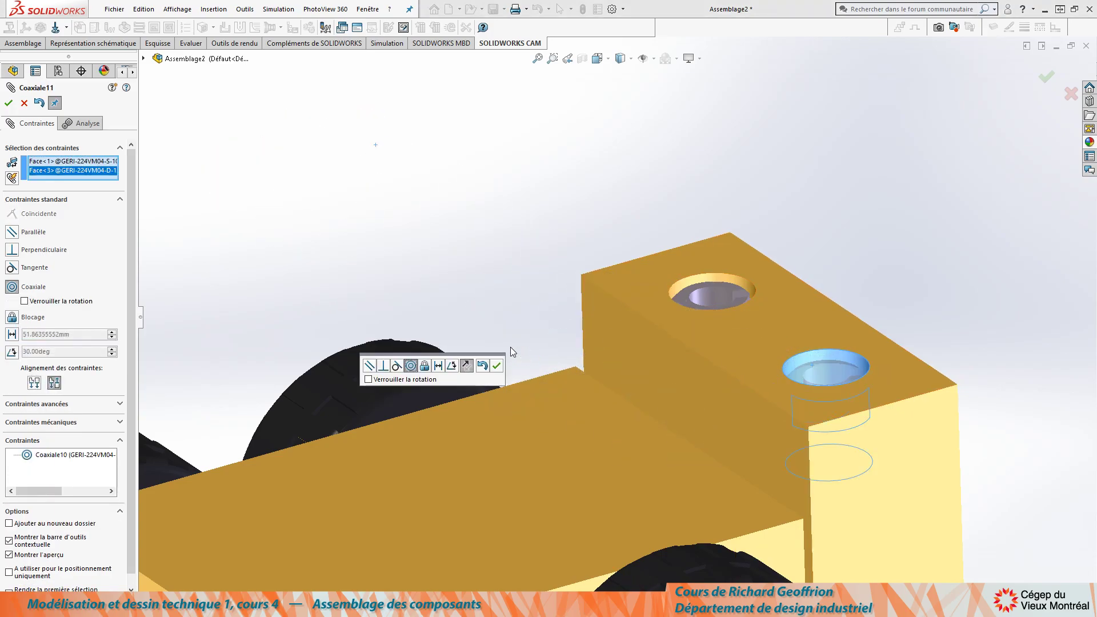
pyautogui.press('Return')
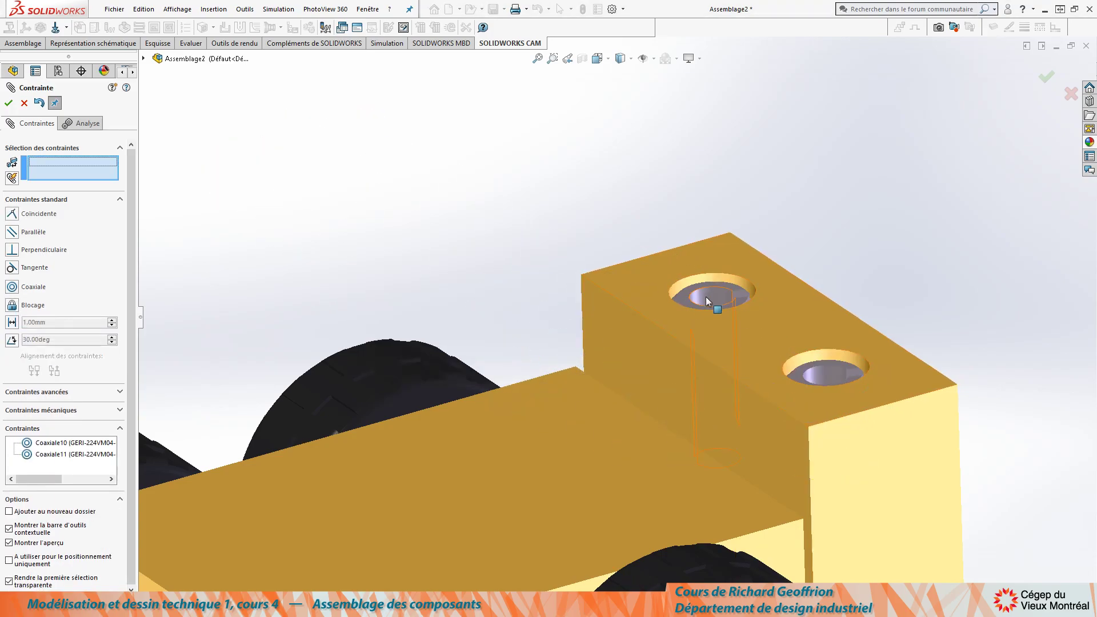
# Step: Pull both pins up above their holes and reframe the whole chassis
pyautogui.moveTo(705, 297); pyautogui.dragTo(709, 12)
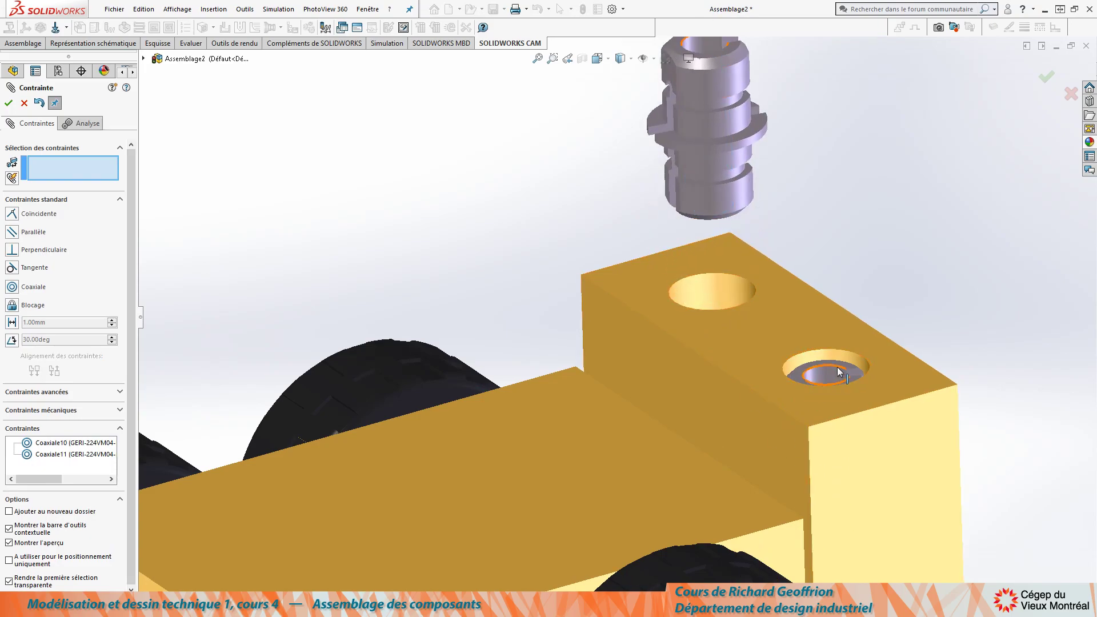
pyautogui.moveTo(824, 375); pyautogui.dragTo(843, 139)
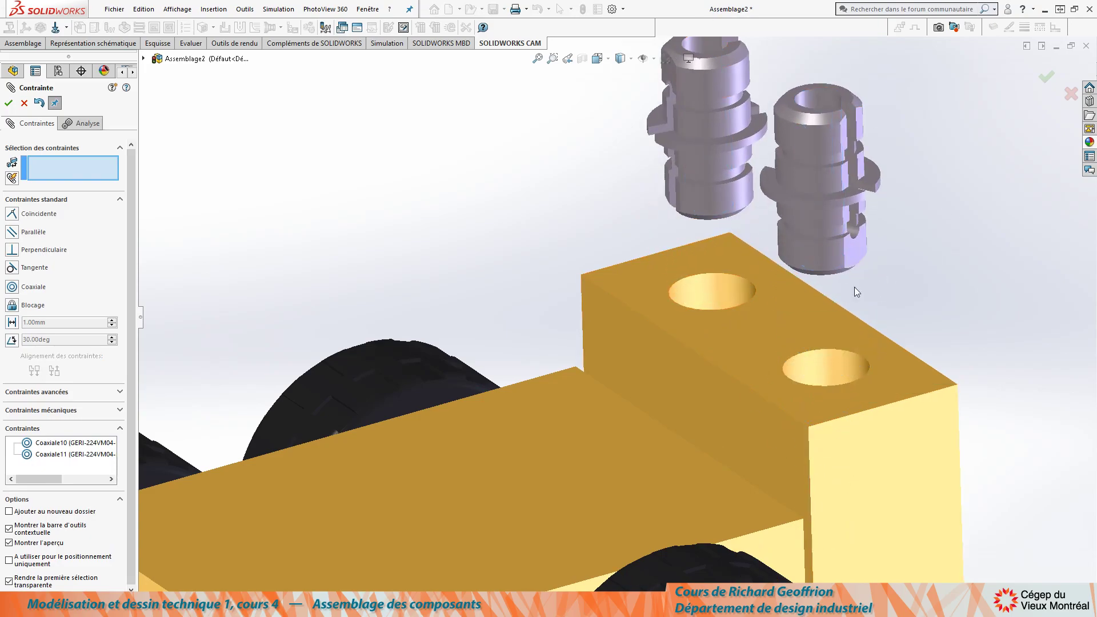
pyautogui.scroll(5, 502, 249)
pyautogui.moveTo(502, 248); pyautogui.dragTo(588, 166, button='middle')
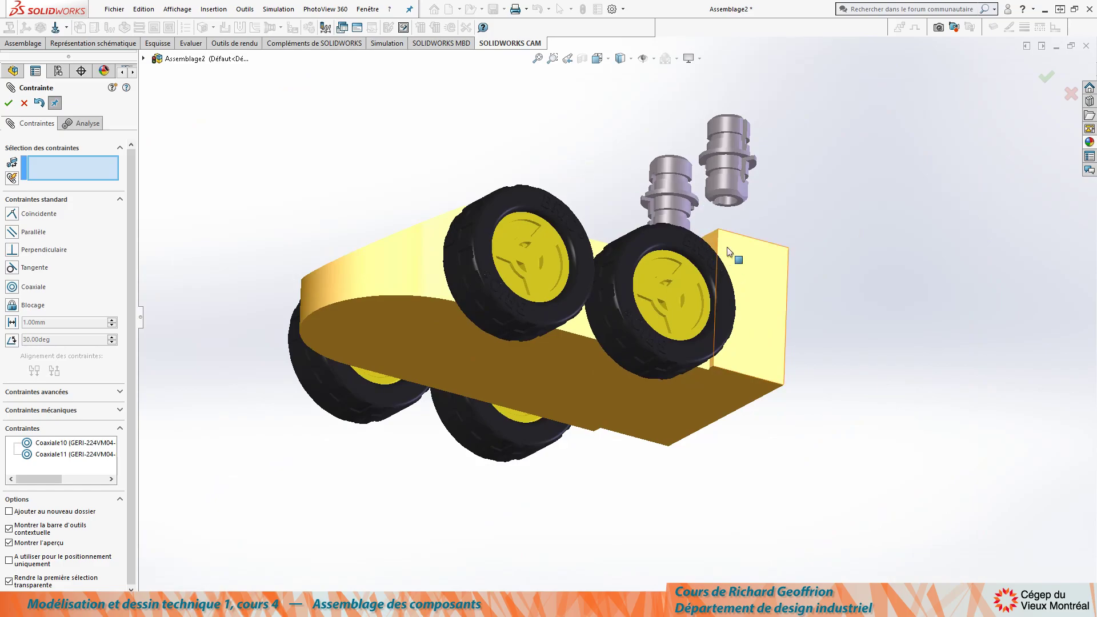
pyautogui.moveTo(730, 247)
pyautogui.mouseDown(button='middle')
pyautogui.moveTo(636, 253)
pyautogui.moveTo(694, 245)
pyautogui.moveTo(594, 332)
pyautogui.mouseUp(button='middle')
pyautogui.scroll(-5, 742, 327)
# Step: Make the first pin's flange coincident with the block's top face
pyautogui.click(699, 182)
pyautogui.scroll(-5, 542, 437)
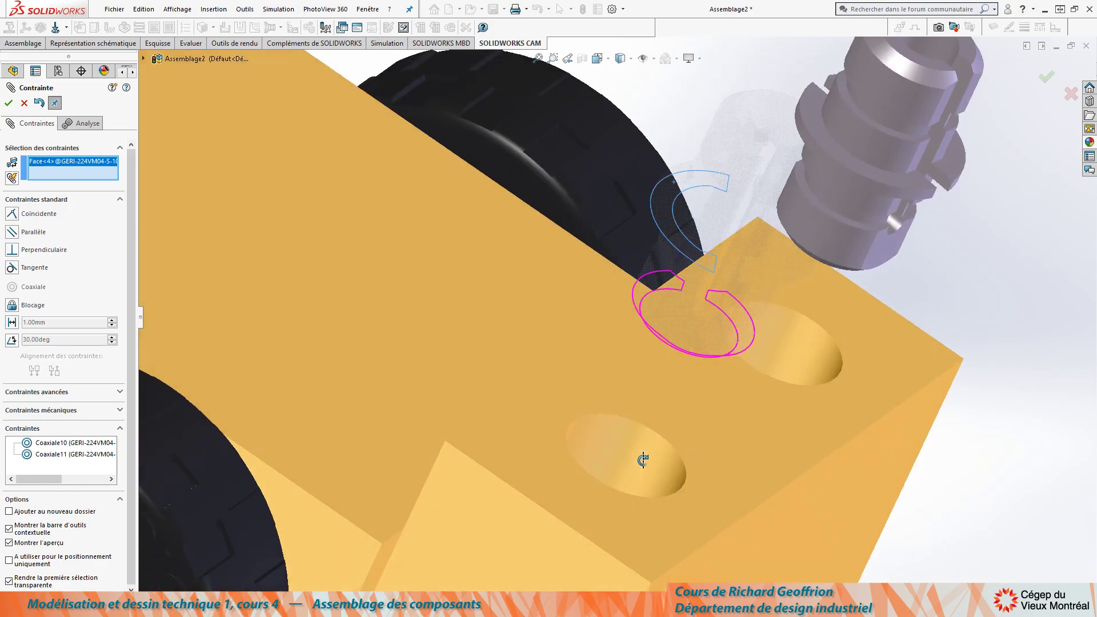
pyautogui.click(542, 438)
pyautogui.press('Return')
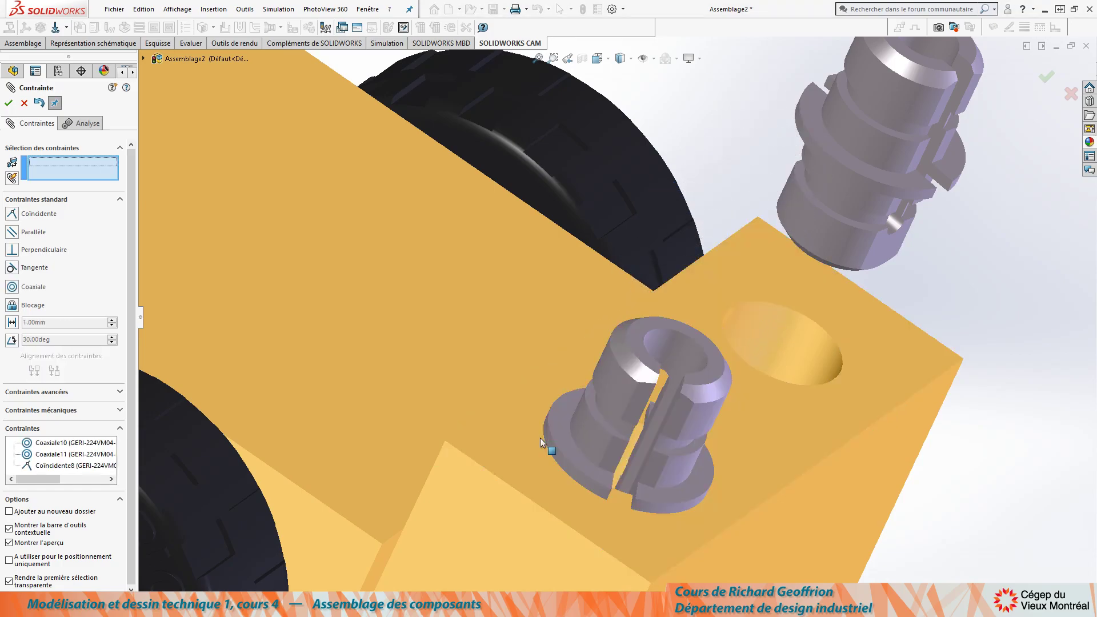
pyautogui.scroll(3, 540, 438)
# Step: Seat the second pin's flange flush on the block and finish mating
pyautogui.moveTo(540, 438)
pyautogui.mouseDown(button='middle')
pyautogui.moveTo(792, 138)
pyautogui.moveTo(826, 254)
pyautogui.mouseUp(button='middle')
pyautogui.scroll(-4, 827, 254)
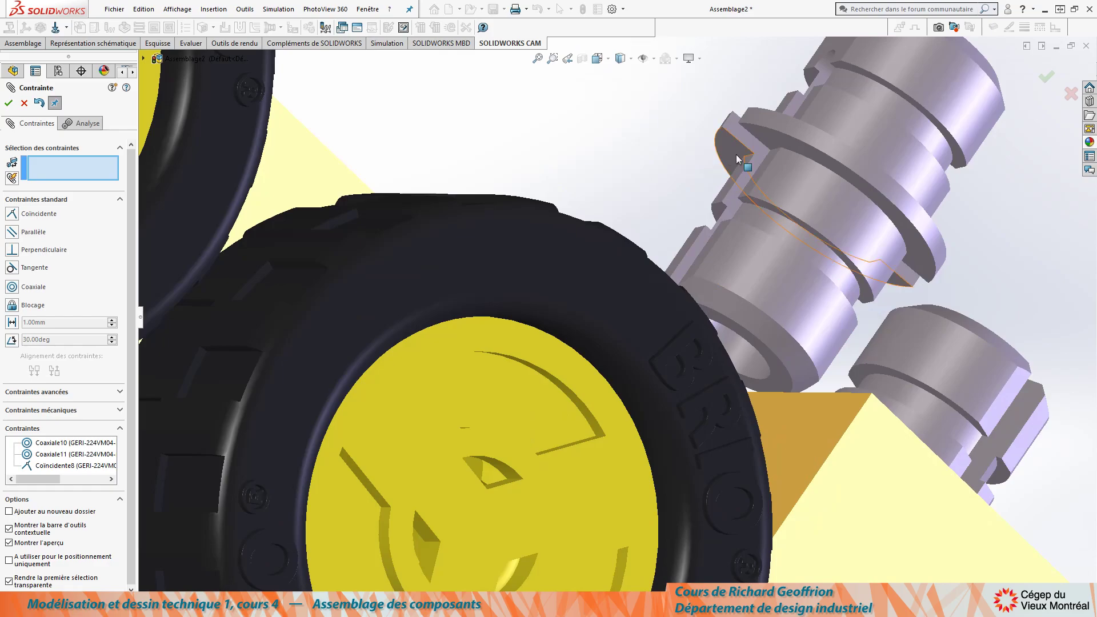
pyautogui.moveTo(734, 153)
pyautogui.mouseDown(button='middle')
pyautogui.moveTo(695, 256)
pyautogui.moveTo(586, 356)
pyautogui.mouseUp(button='middle')
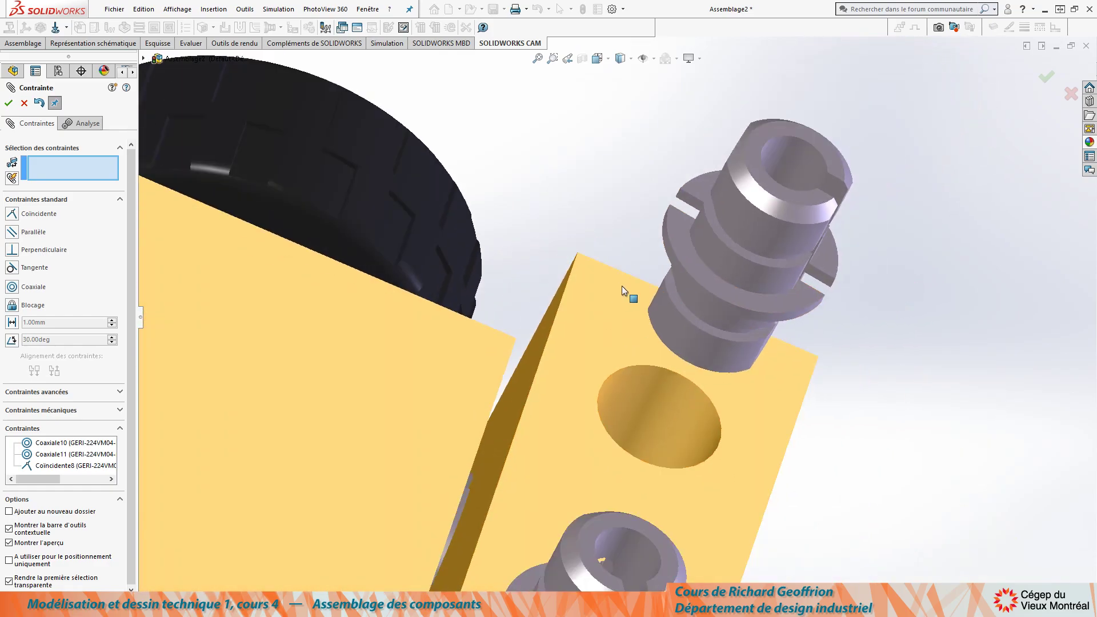
pyautogui.scroll(2, 628, 305)
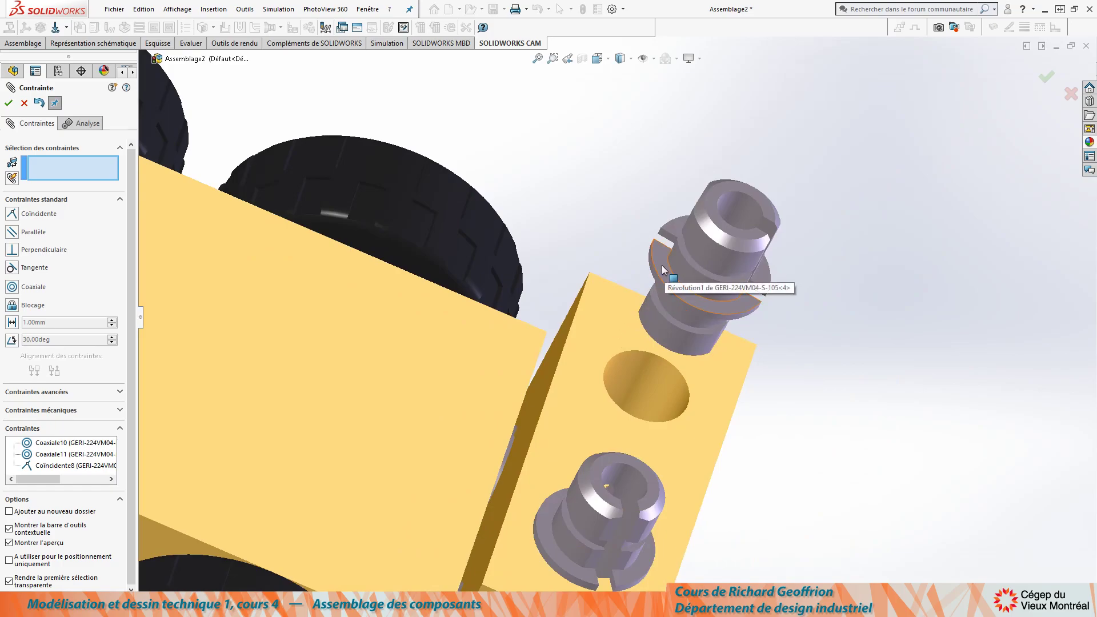
pyautogui.click(663, 270)
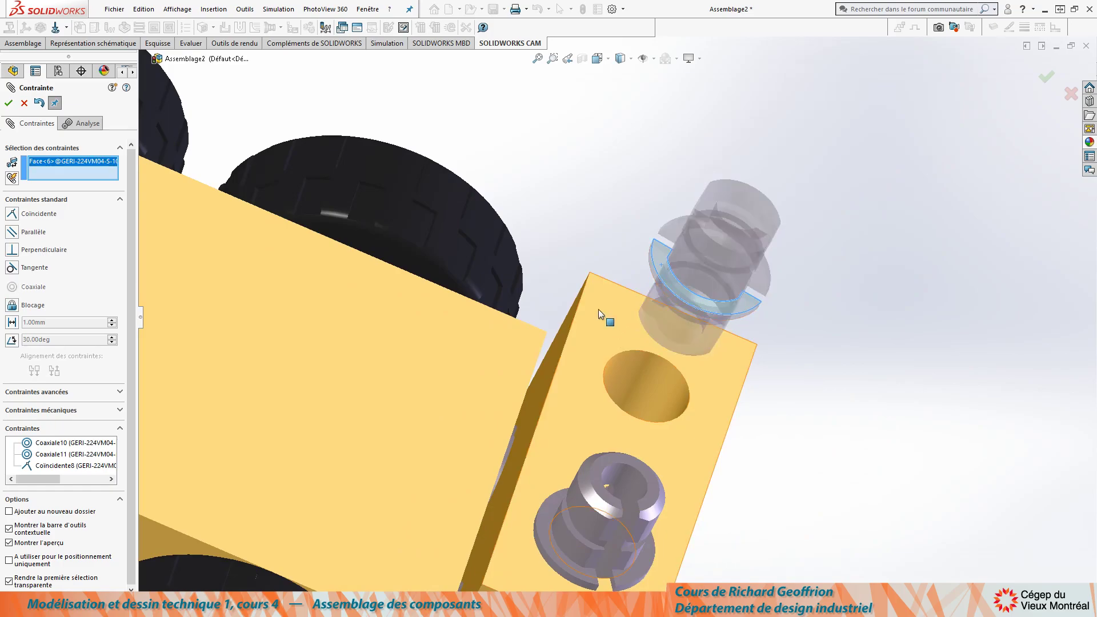
pyautogui.click(548, 517)
pyautogui.click(900, 455)
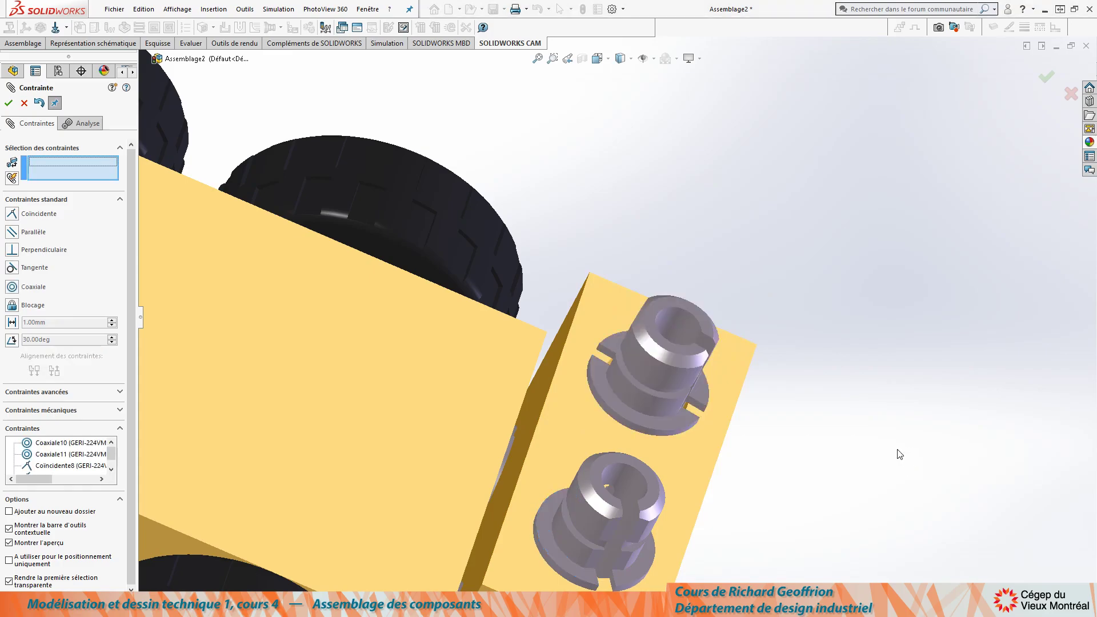
pyautogui.click(10, 100)
# Step: Insert triangular plate GERI-224VM04-D-120 above the car and select a plate hole with a pin face
pyautogui.scroll(5, 443, 339)
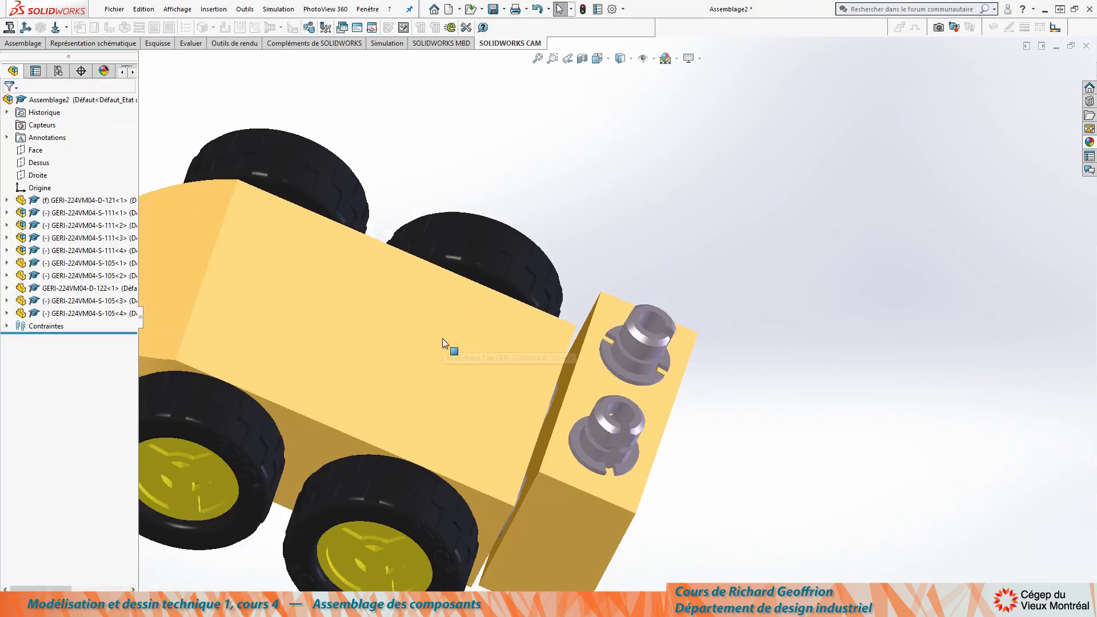
pyautogui.moveTo(441, 341)
pyautogui.mouseDown(button='middle')
pyautogui.moveTo(368, 324)
pyautogui.moveTo(463, 193)
pyautogui.moveTo(377, 225)
pyautogui.mouseUp(button='middle')
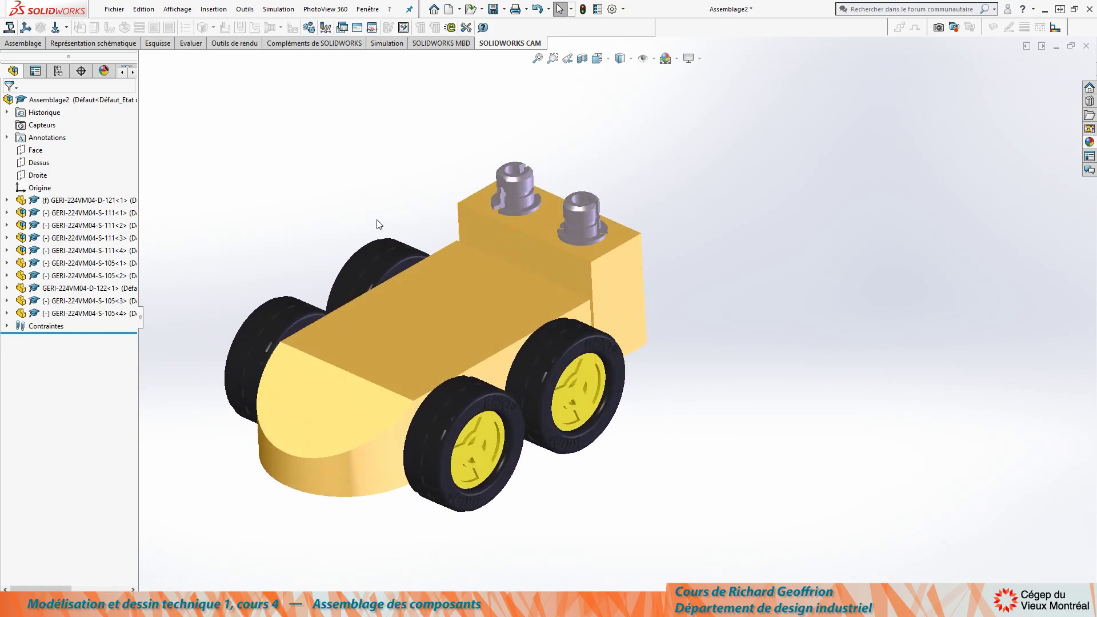
pyautogui.moveTo(417, 268)
pyautogui.mouseDown(button='middle')
pyautogui.moveTo(397, 260)
pyautogui.moveTo(377, 314)
pyautogui.moveTo(382, 302)
pyautogui.mouseUp(button='middle')
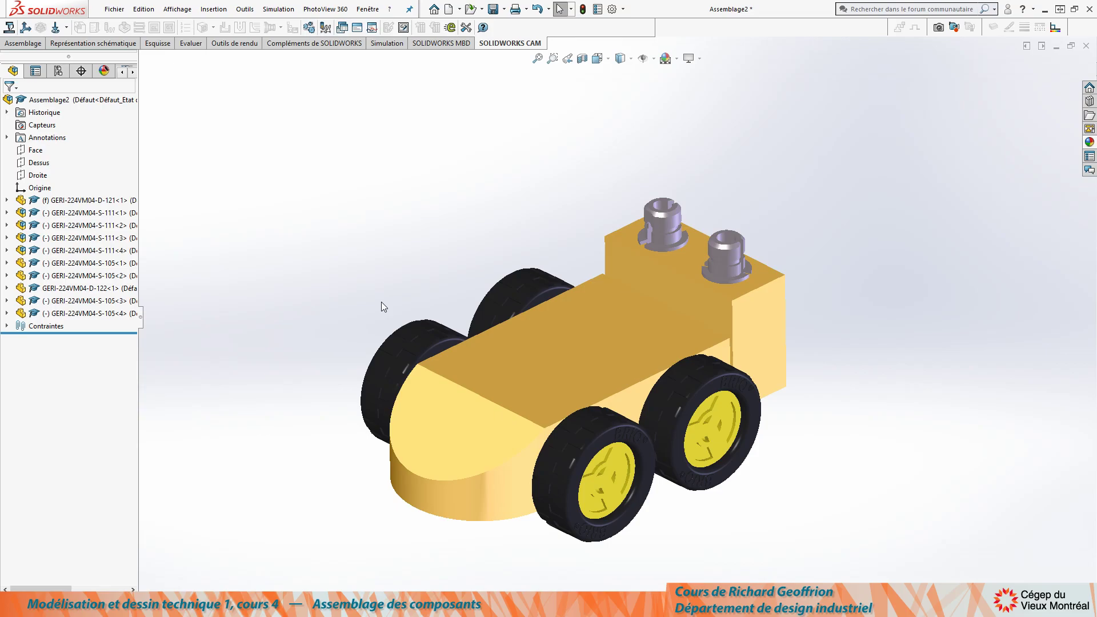
pyautogui.press('i')
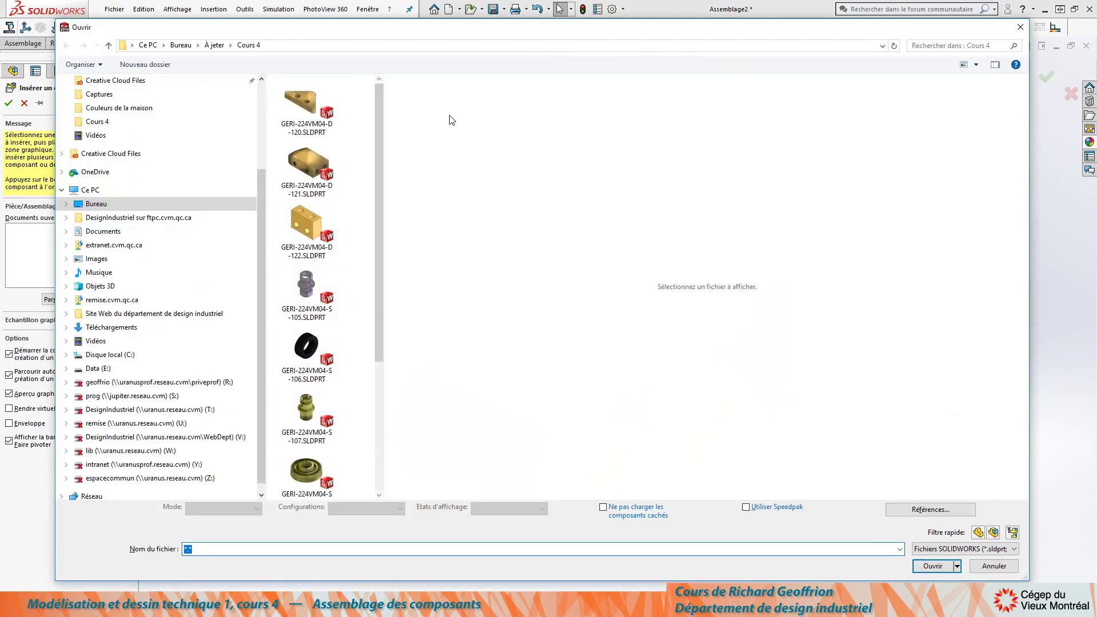
pyautogui.doubleClick(311, 98)
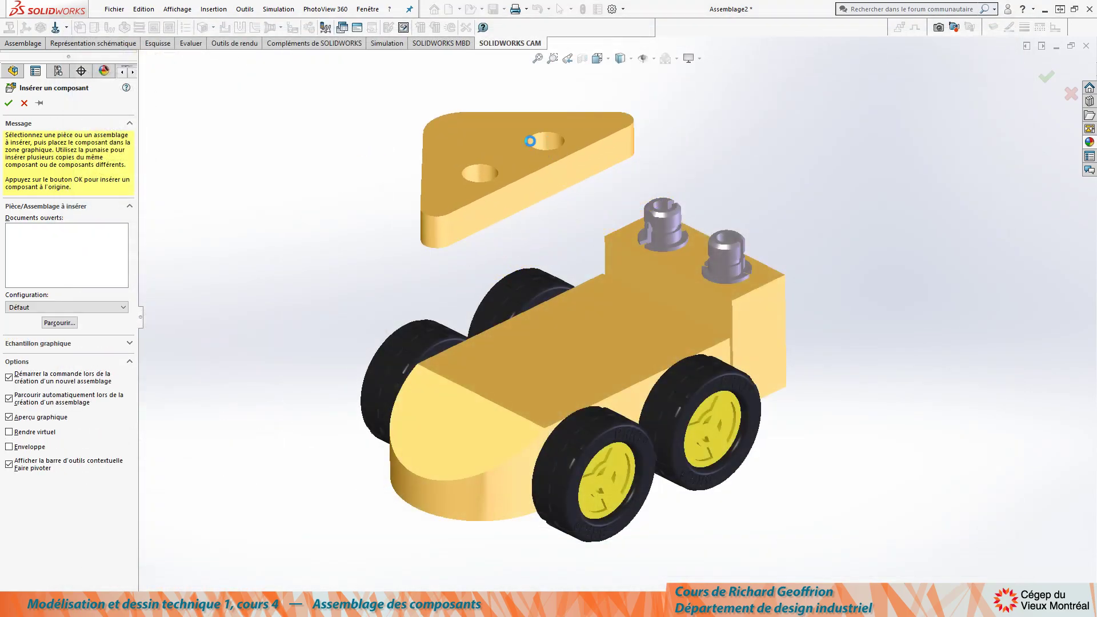
pyautogui.click(547, 142)
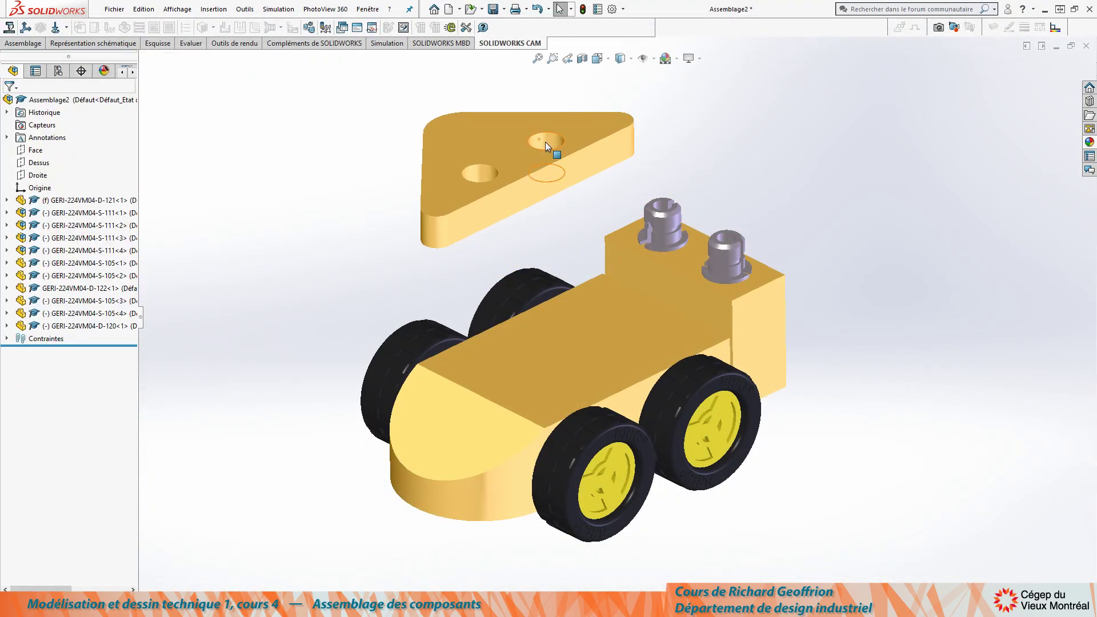
pyautogui.keyDown('ctrl'); pyautogui.click(670, 224); pyautogui.keyUp('ctrl')
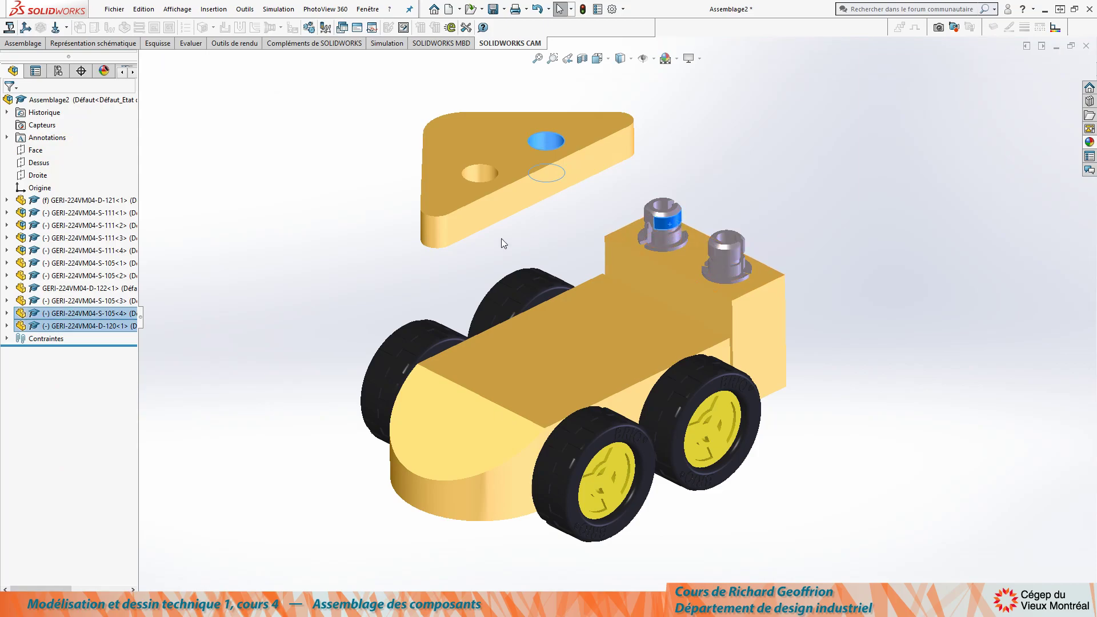
# Step: Accept the plate hole's Coaxial mate with the first pin, then mate the second hole coaxially to the second pin
pyautogui.press('m')
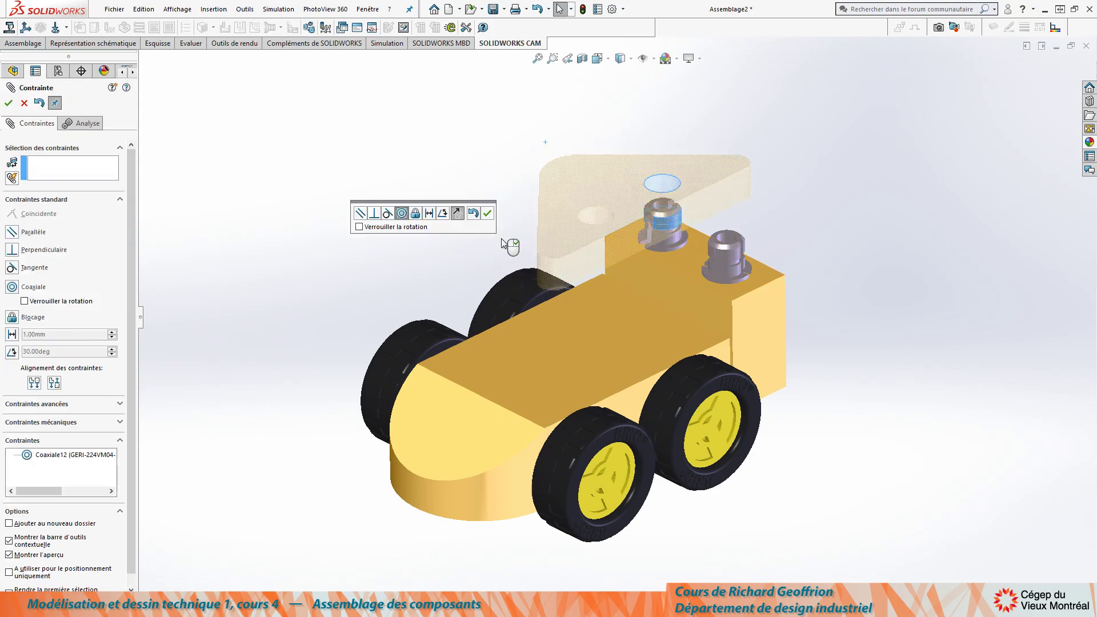
pyautogui.rightClick(503, 244)
pyautogui.click(599, 220)
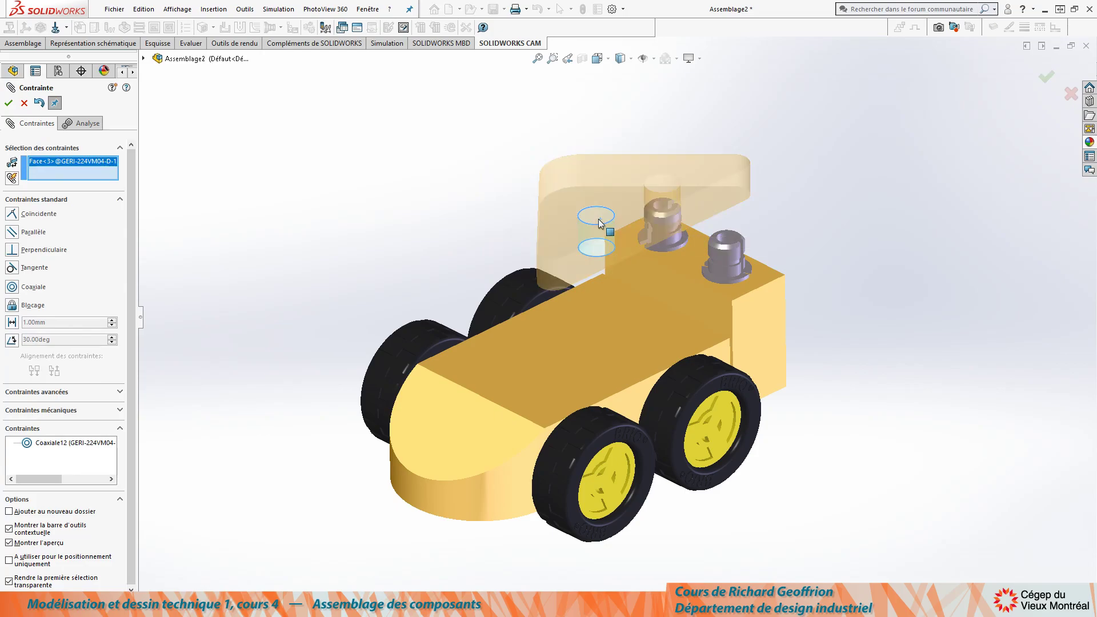
pyautogui.click(732, 254)
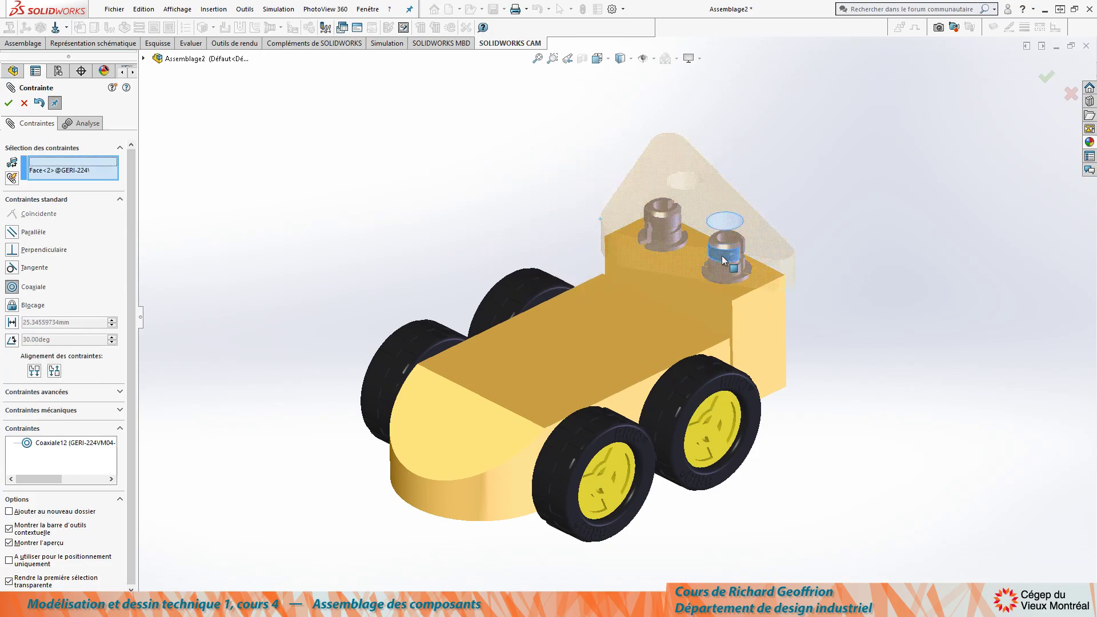
pyautogui.rightClick(722, 256)
# Step: Add a Coincident mate between the plate's underside and the block's top face
pyautogui.moveTo(473, 318)
pyautogui.mouseDown(button='middle')
pyautogui.moveTo(466, 127)
pyautogui.moveTo(446, 189)
pyautogui.mouseUp(button='middle')
pyautogui.scroll(-5, 678, 369)
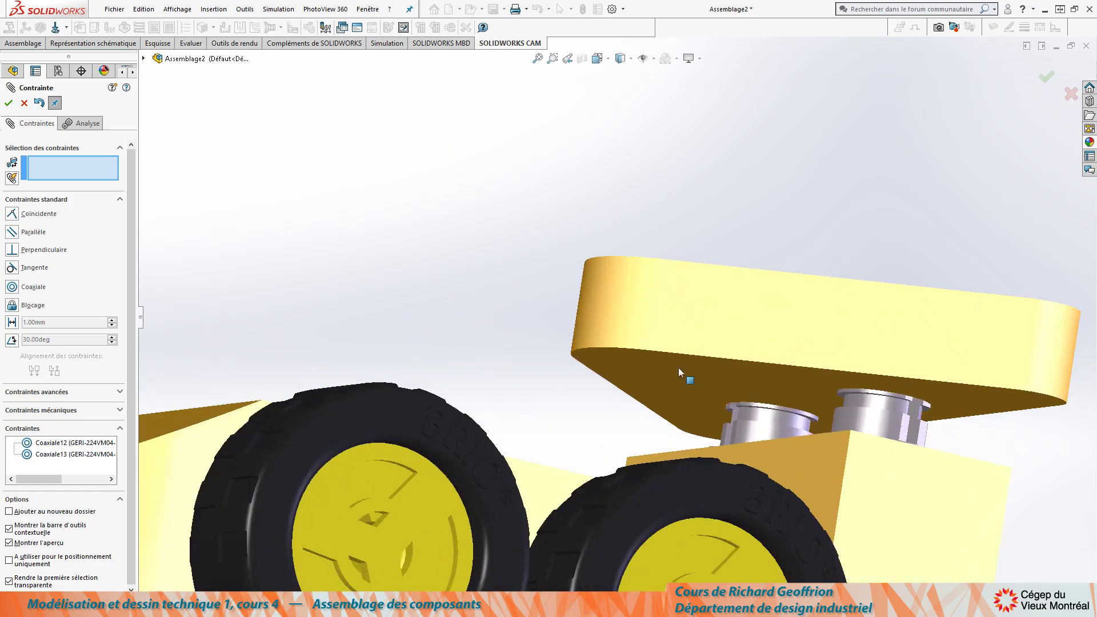
pyautogui.click(686, 377)
pyautogui.moveTo(623, 211)
pyautogui.mouseDown(button='middle')
pyautogui.moveTo(600, 320)
pyautogui.moveTo(620, 304)
pyautogui.moveTo(1005, 289)
pyautogui.mouseUp(button='middle')
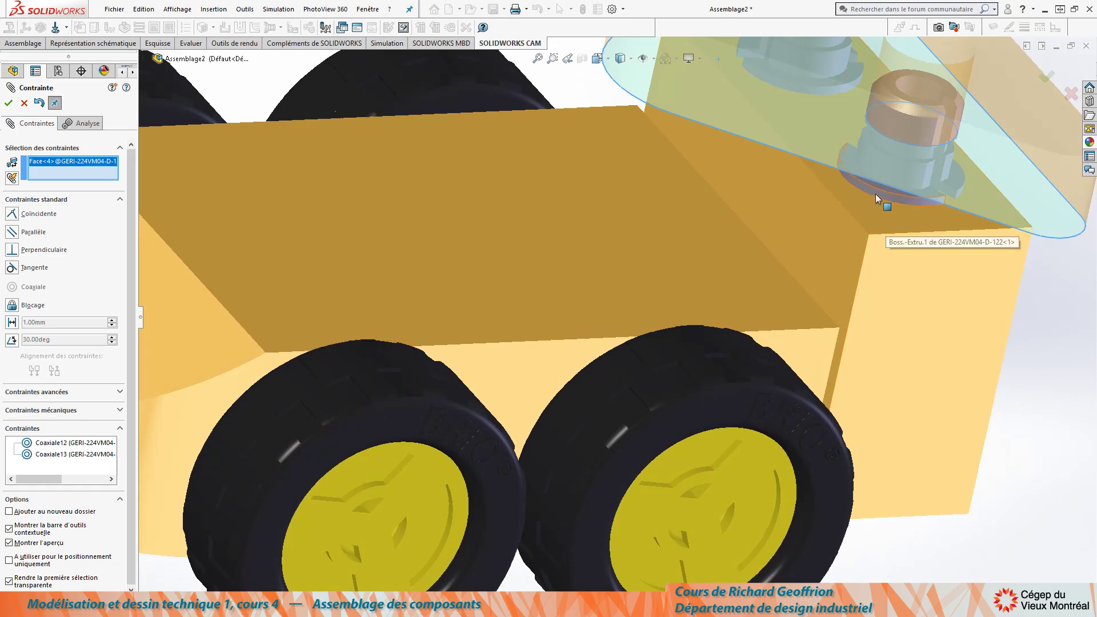
pyautogui.scroll(-1, 876, 204)
pyautogui.scroll(-3, 837, 237)
pyautogui.scroll(-2, 744, 246)
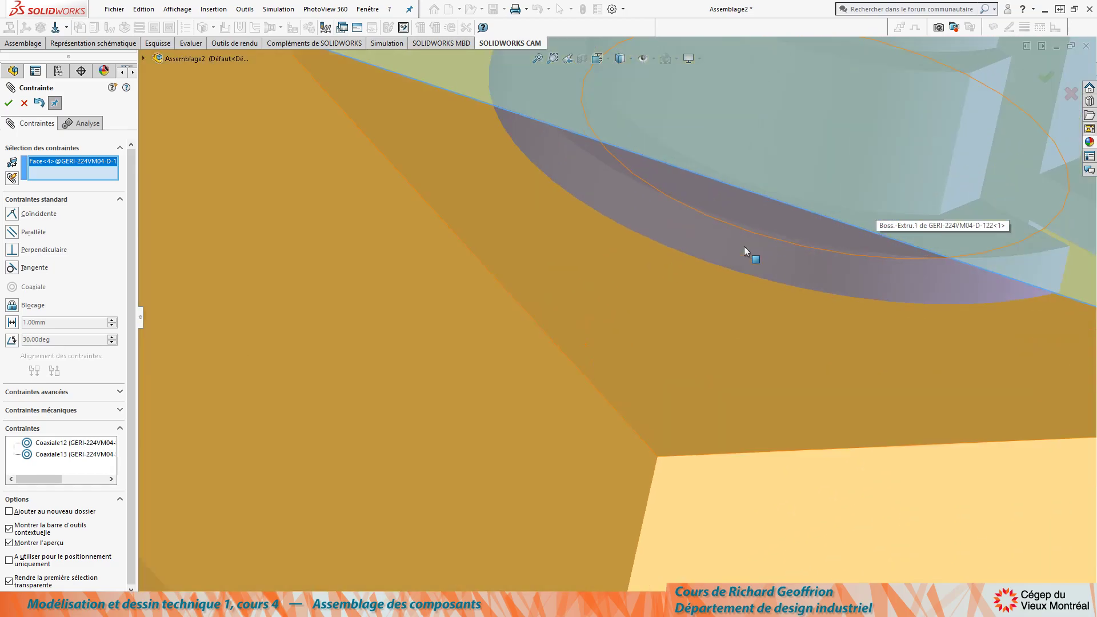
pyautogui.click(716, 197)
pyautogui.rightClick(670, 309)
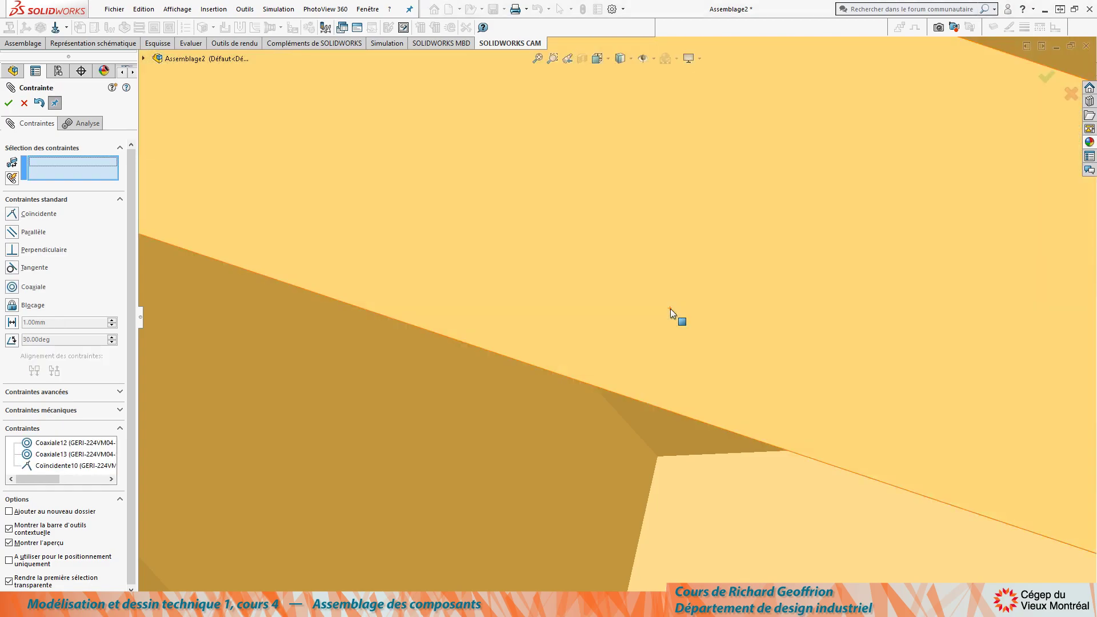
# Step: Orbit and zoom to inspect the seated plate and the wheels
pyautogui.scroll(3, 670, 309)
pyautogui.scroll(3, 689, 299)
pyautogui.moveTo(697, 313)
pyautogui.mouseDown(button='middle')
pyautogui.moveTo(521, 393)
pyautogui.moveTo(532, 385)
pyautogui.moveTo(482, 482)
pyautogui.mouseUp(button='middle')
pyautogui.scroll(3, 525, 394)
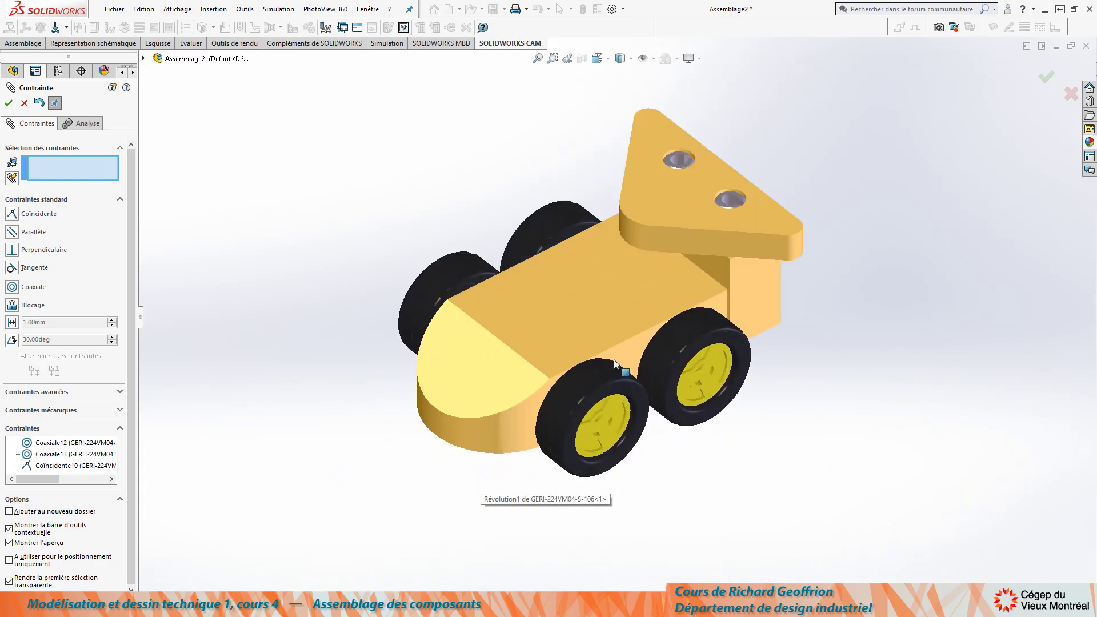
pyautogui.scroll(-2, 569, 401)
pyautogui.scroll(2, 581, 349)
pyautogui.keyDown('ctrl'); pyautogui.moveTo(746, 212); pyautogui.dragTo(725, 247, button='middle'); pyautogui.keyUp('ctrl')
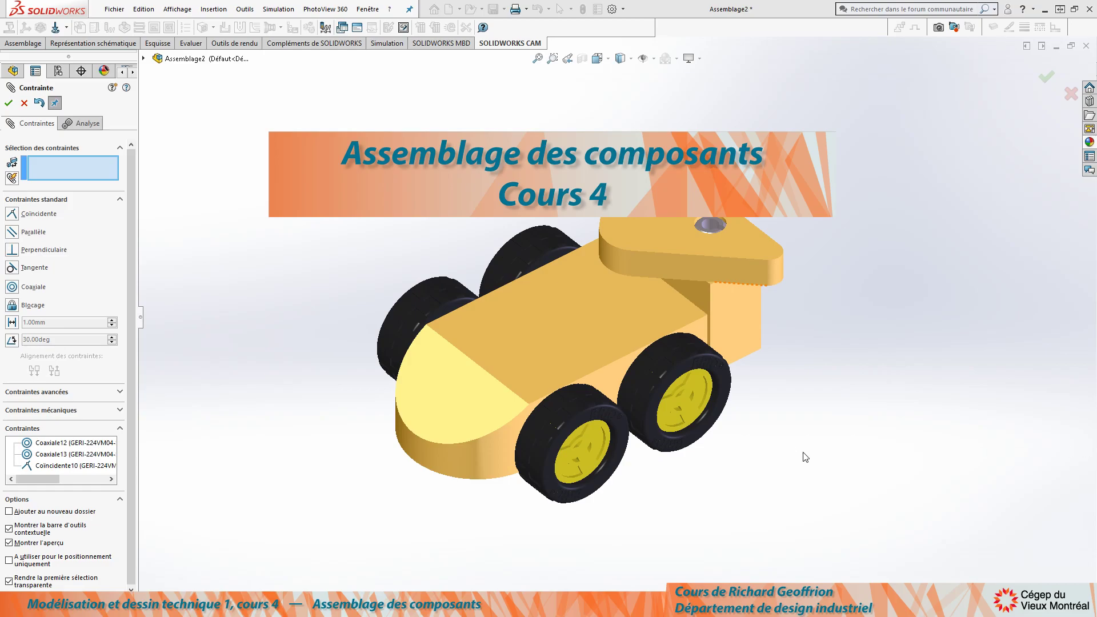
pyautogui.hotkey('ctrl', '7')
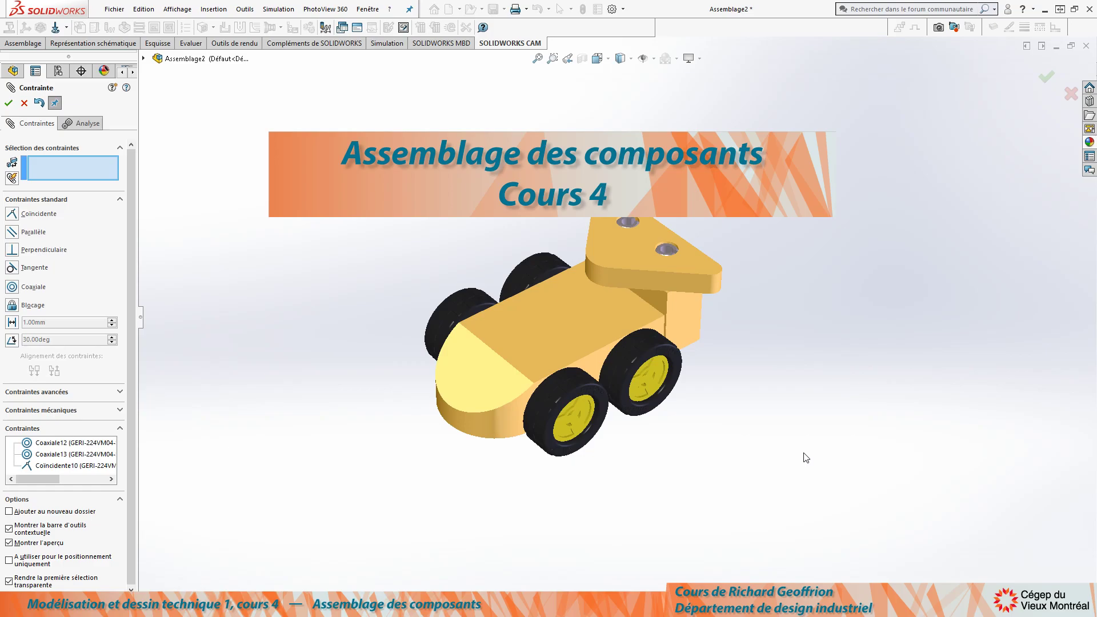